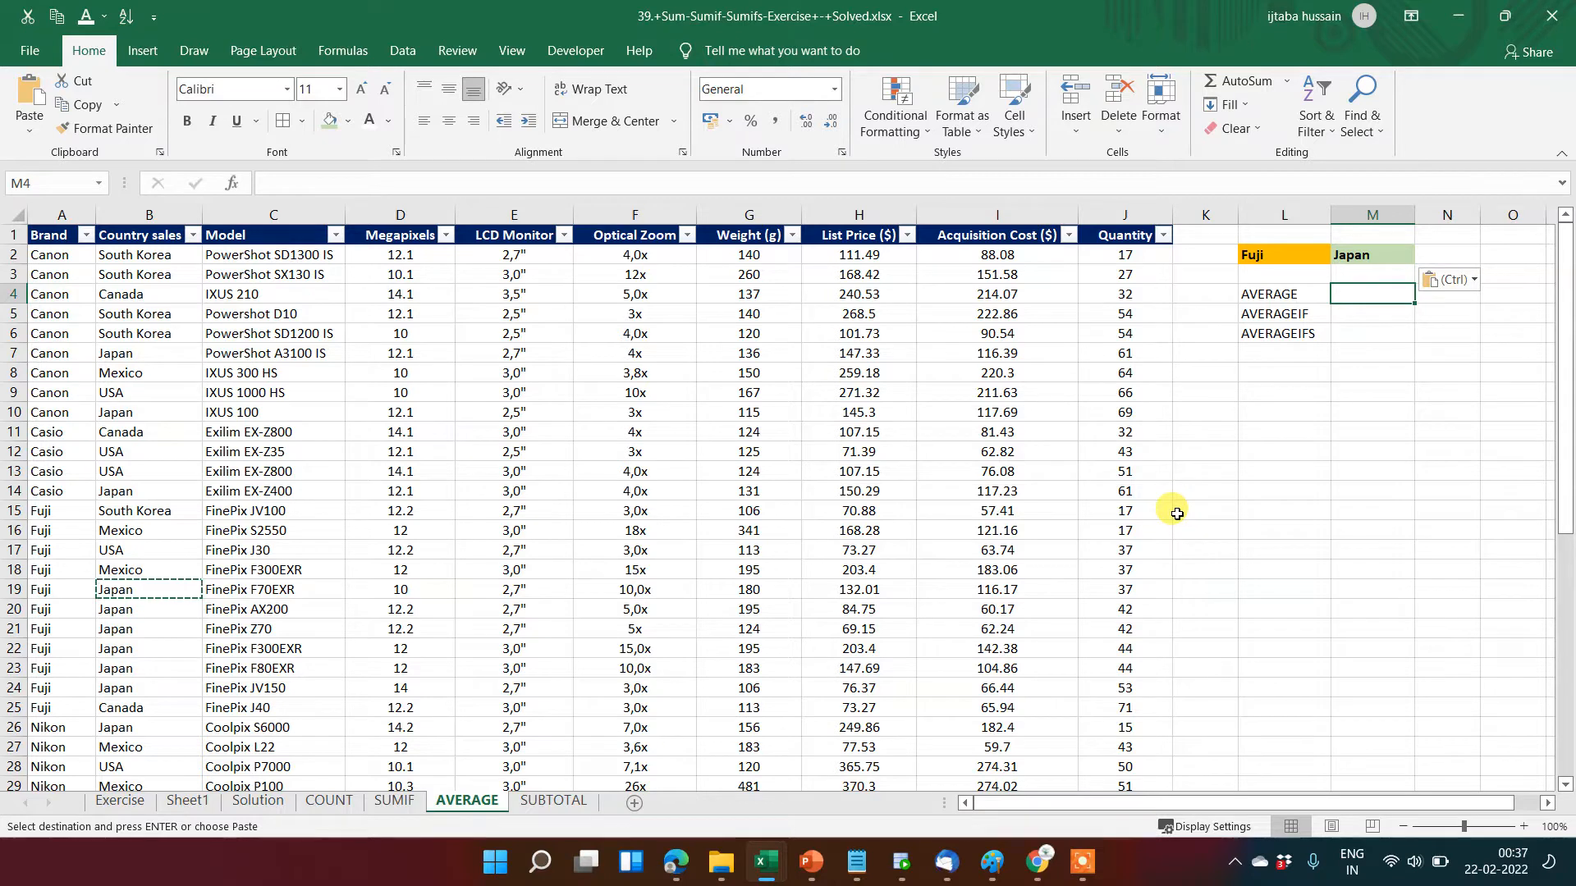
Start an AVERAGE formula in cell M4, beside the AVERAGE label.
{"action": "key", "text": "Left"}
{"action": "key", "text": "Down"}
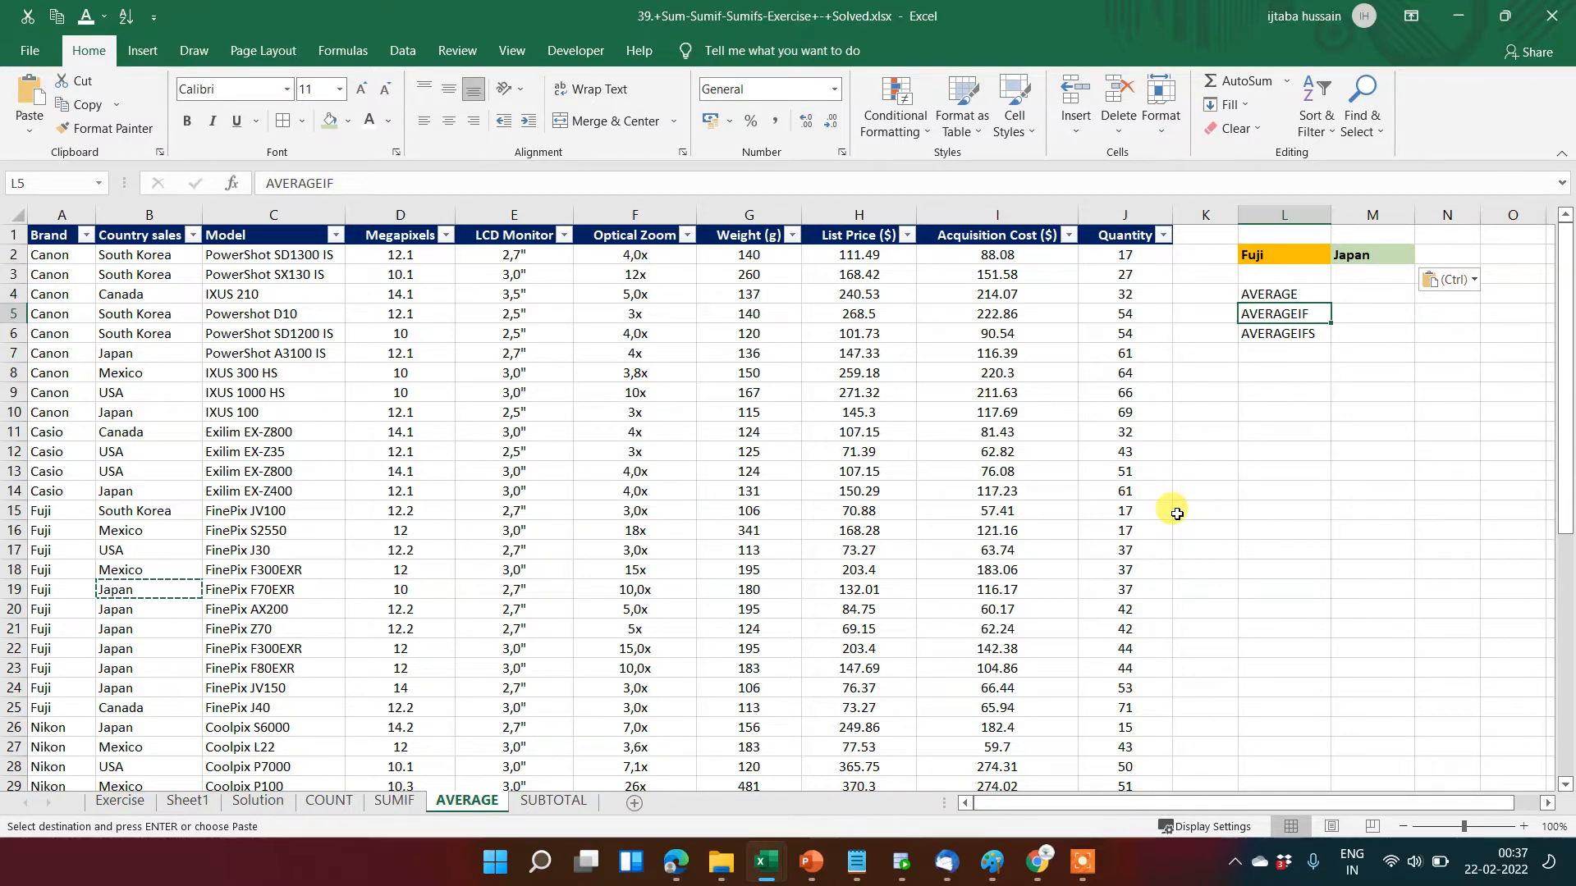
{"action": "key", "text": "Right"}
{"action": "key", "text": "Up"}
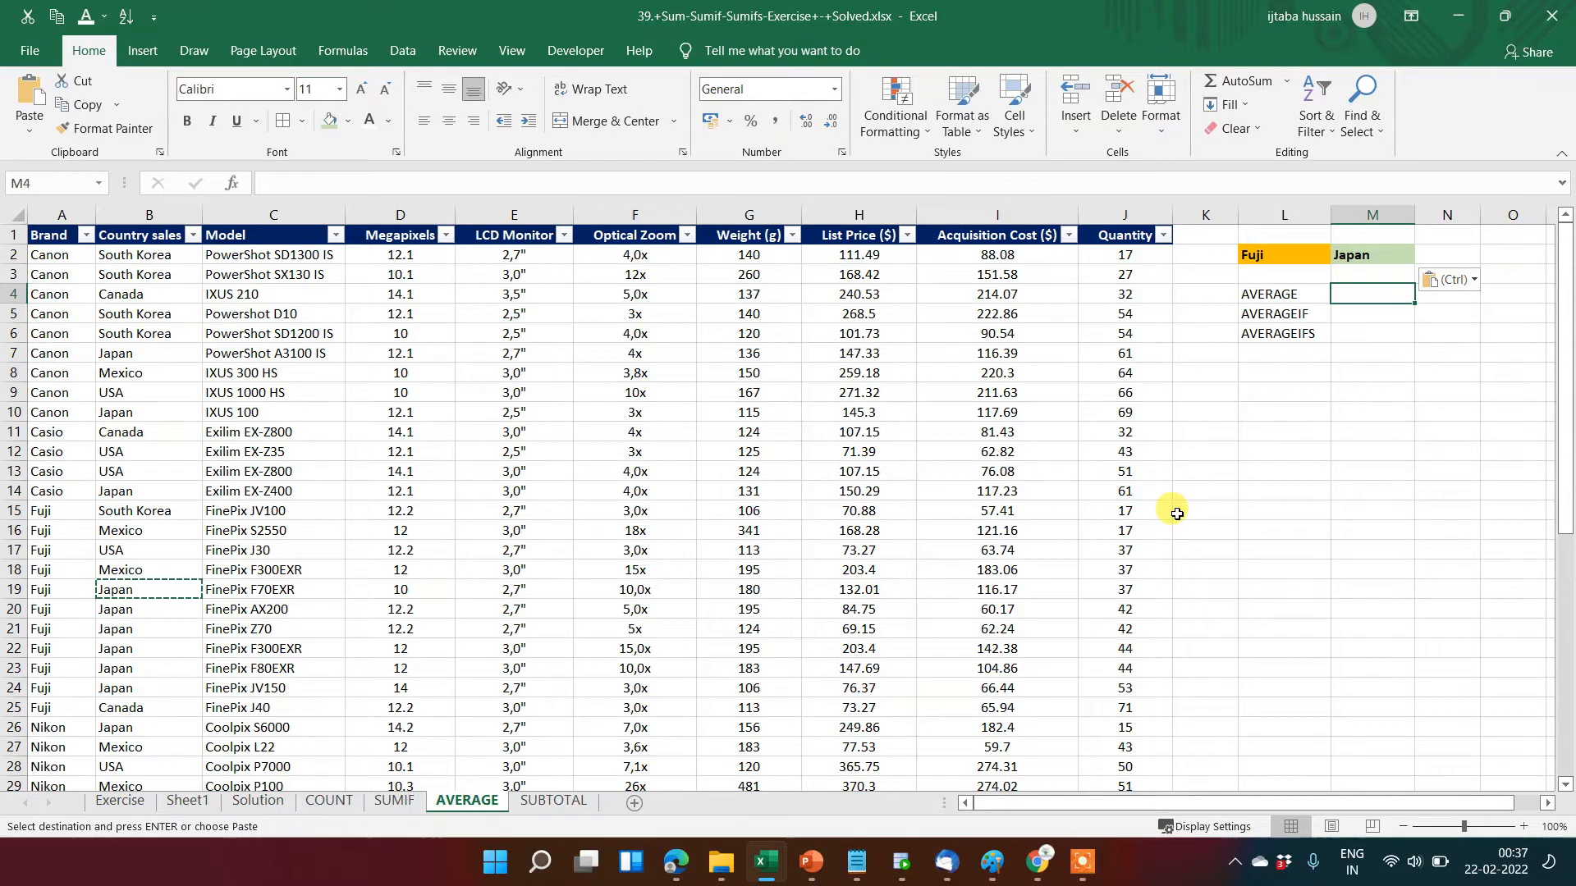
{"action": "type", "text": "="}
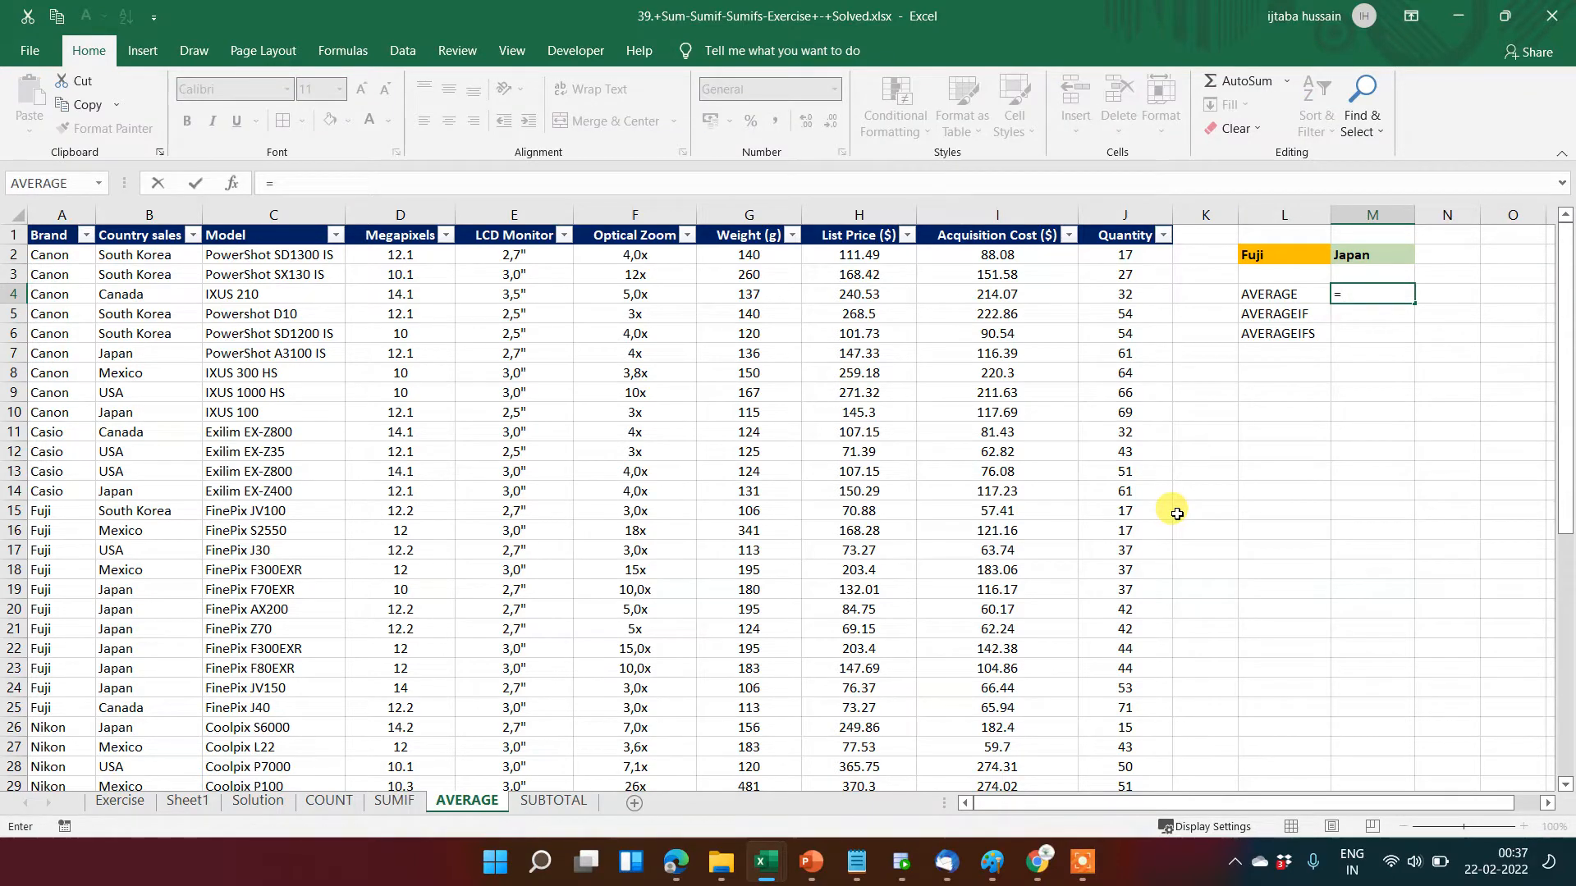
{"action": "type", "text": "a"}
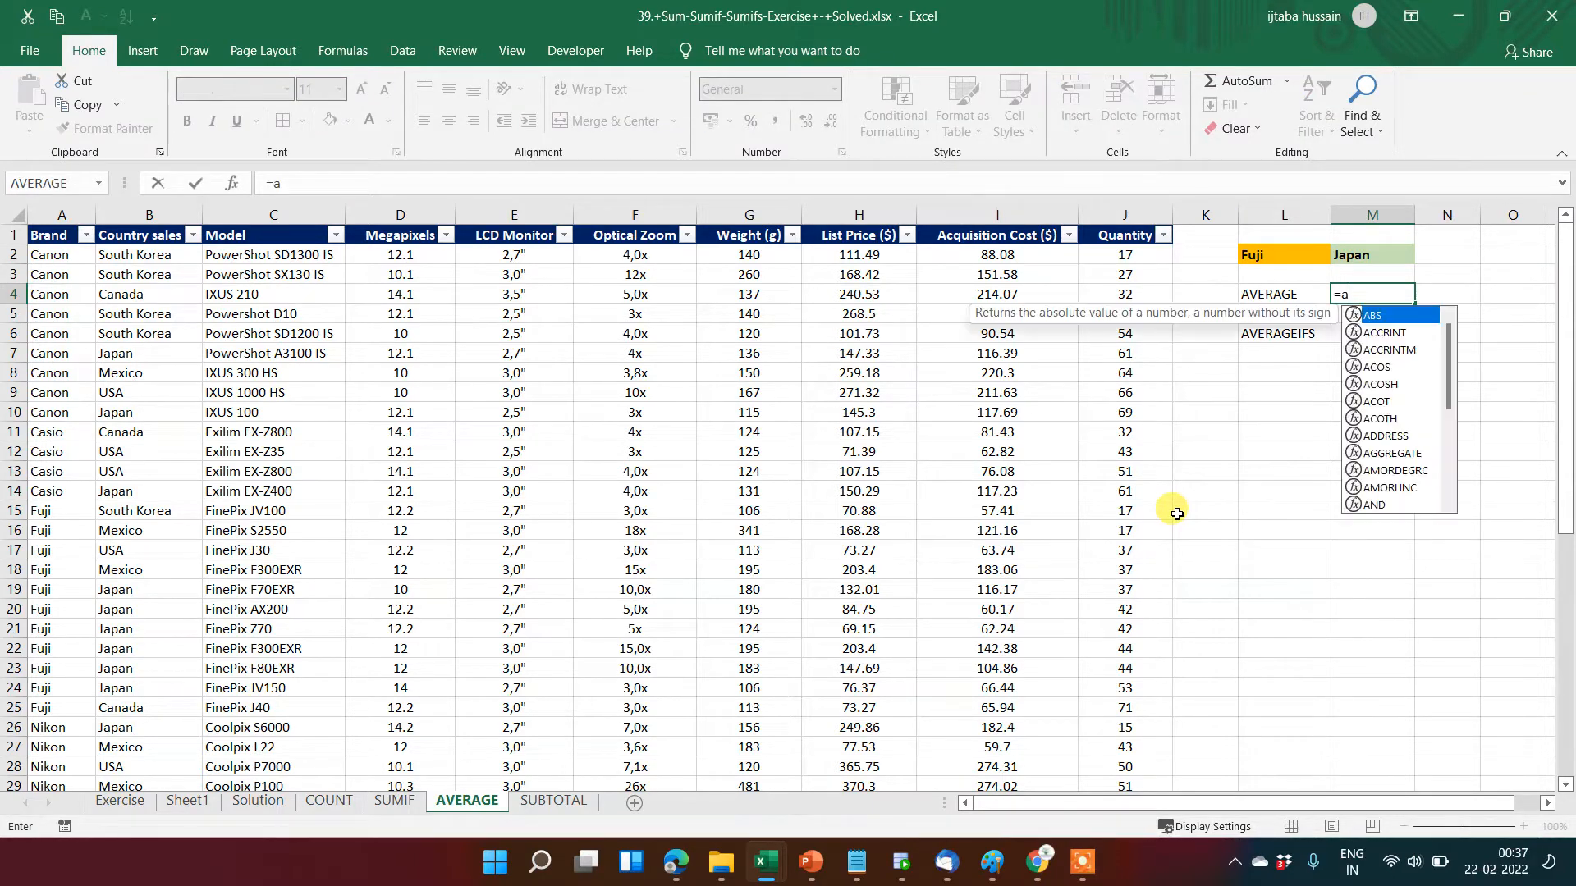
{"action": "type", "text": "verage"}
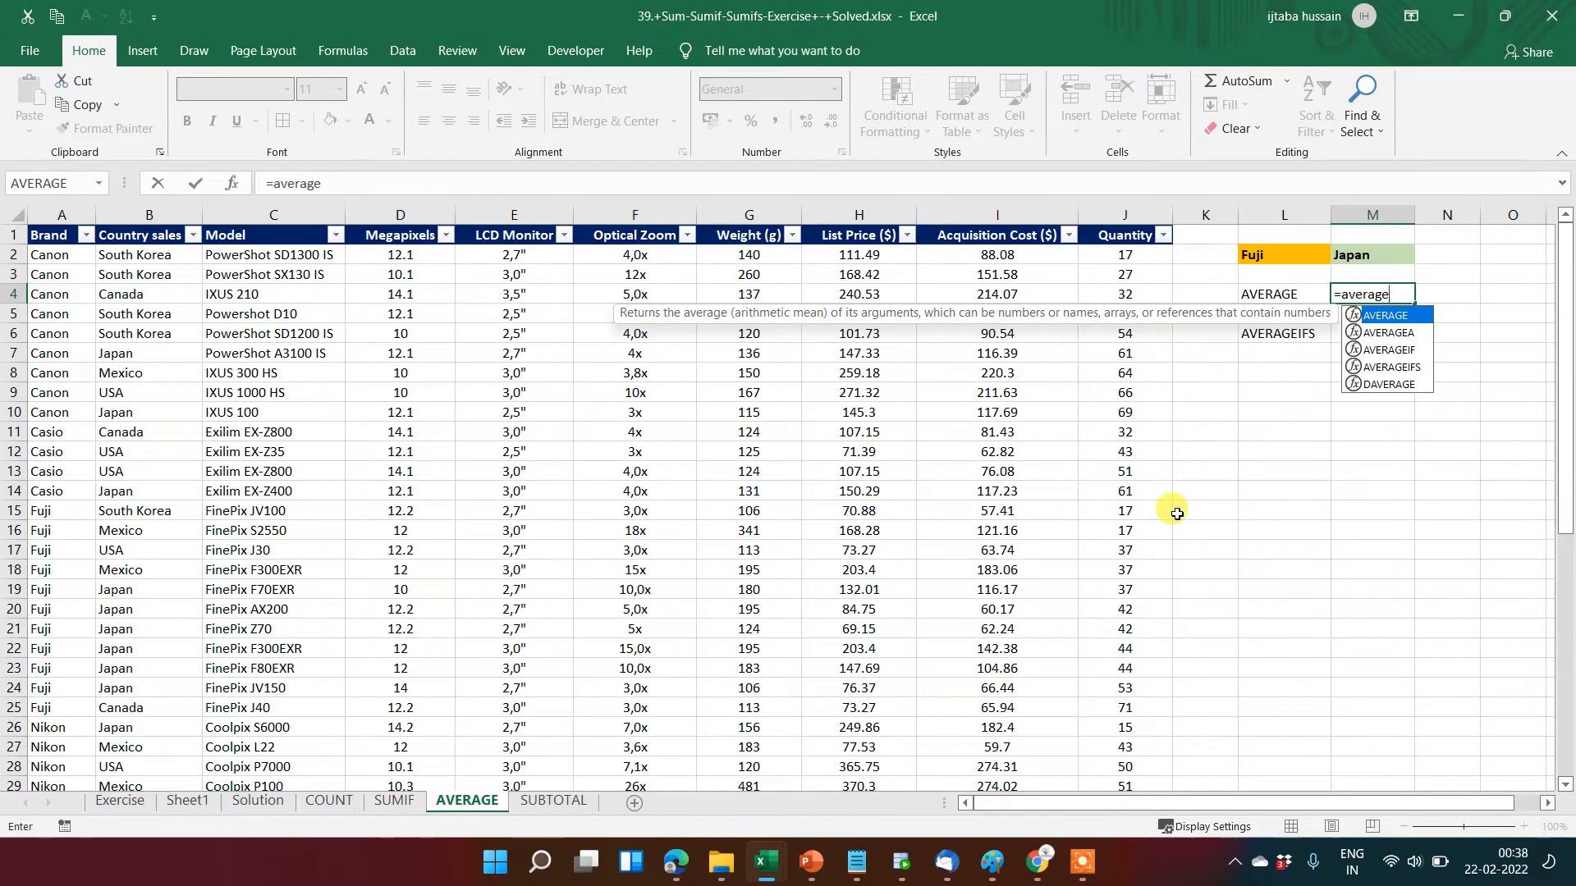
{"action": "key", "text": "Tab"}
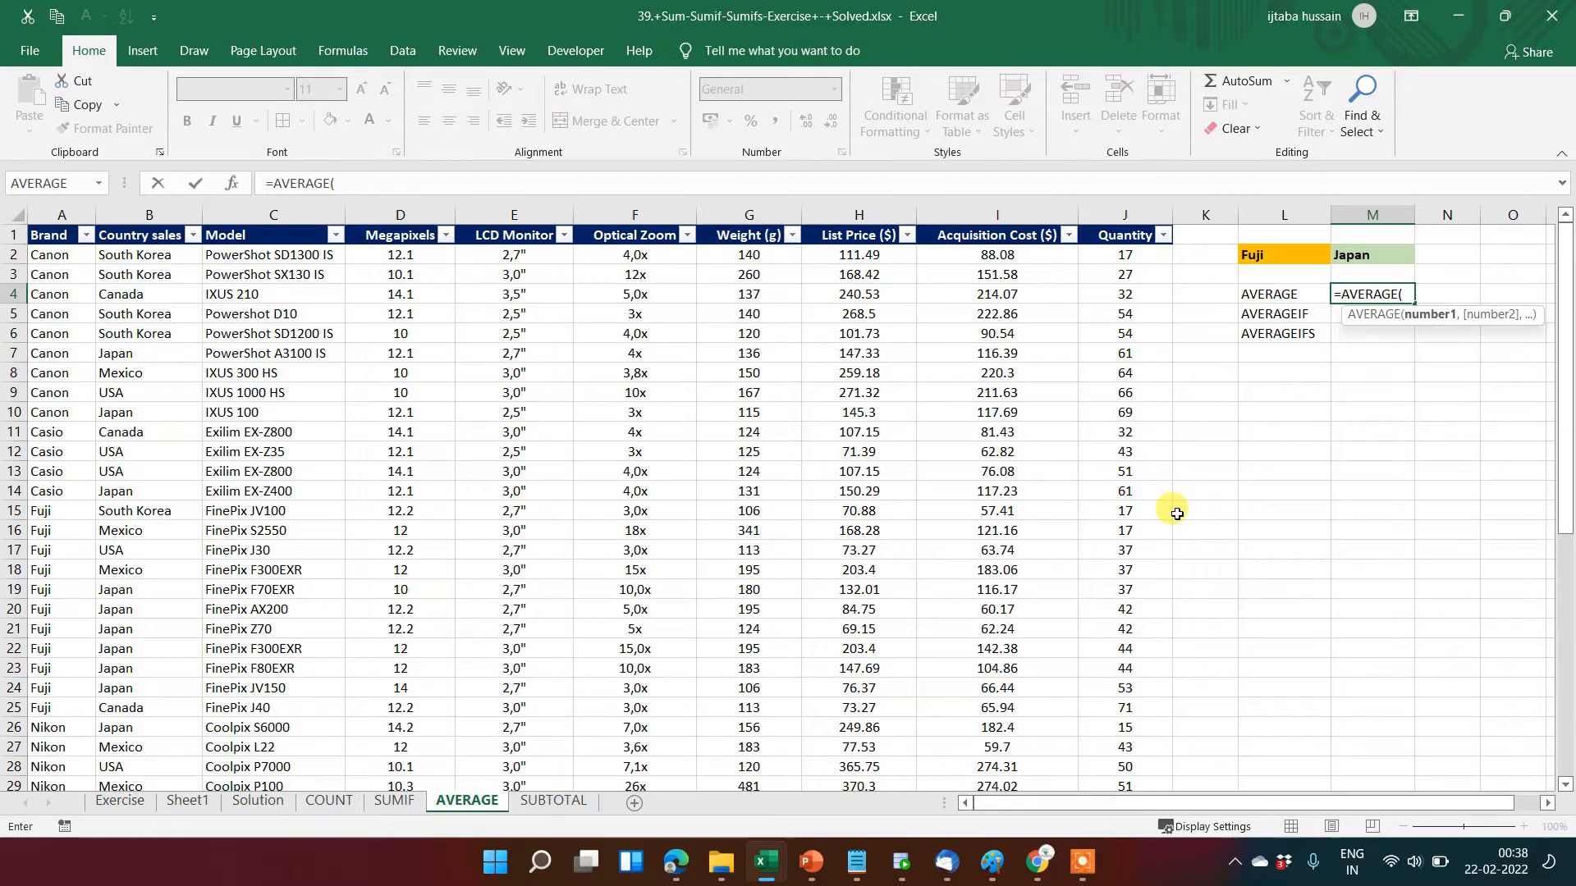
Supply the Acquisition Cost range I2:I51 to the AVERAGE function and complete the formula in M4.
{"action": "key", "text": "Left"}
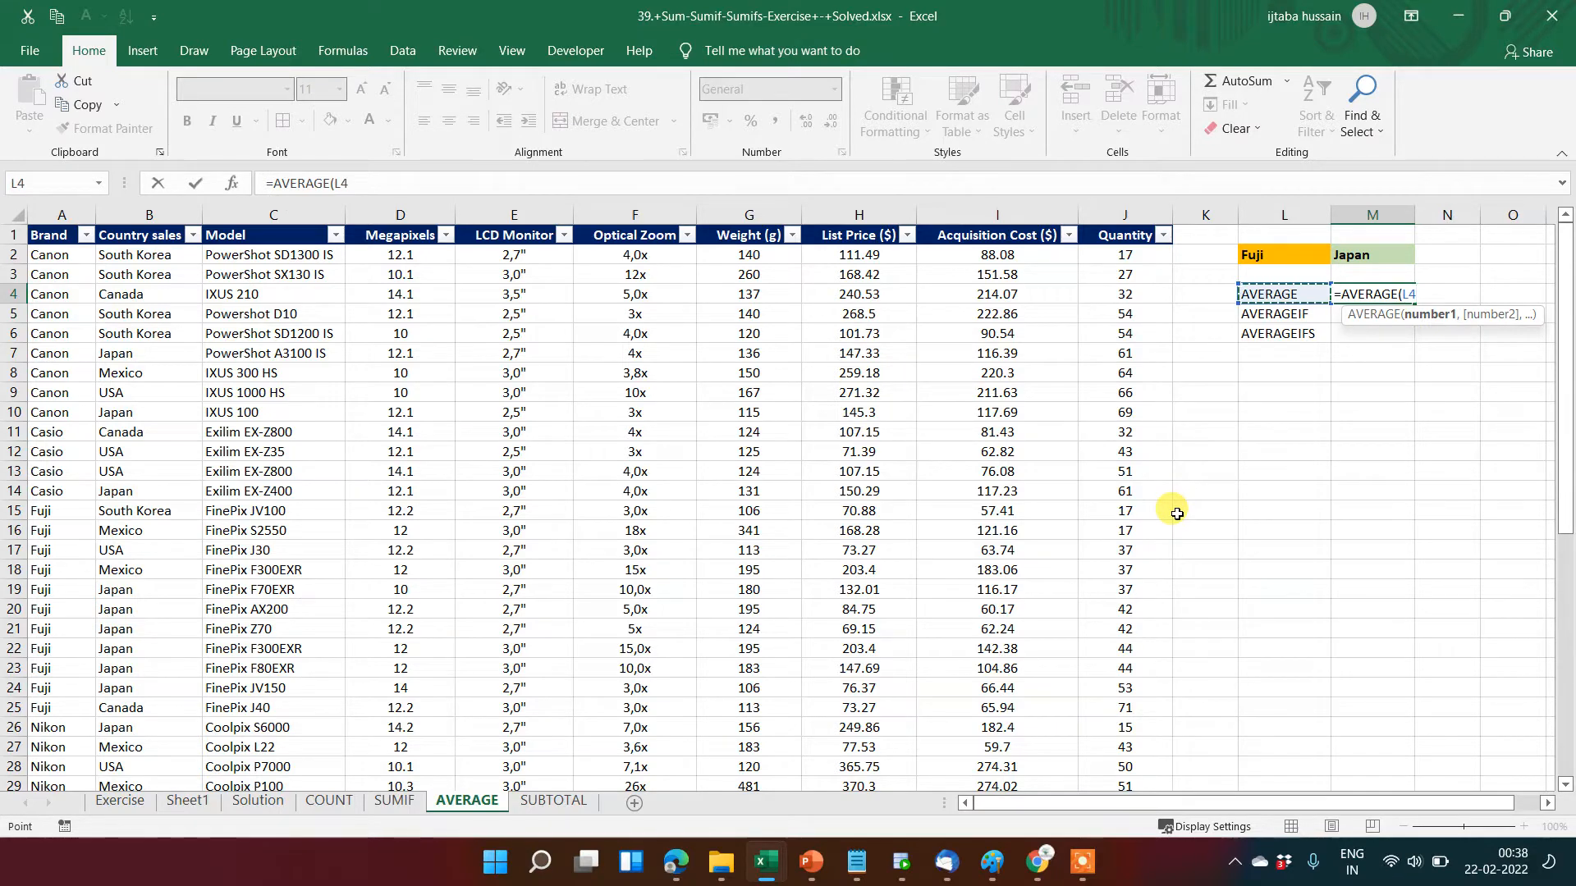
{"action": "key", "text": "Left"}
{"action": "key", "text": "Left"}
{"action": "key", "text": "Up"}
{"action": "key", "text": "Up"}
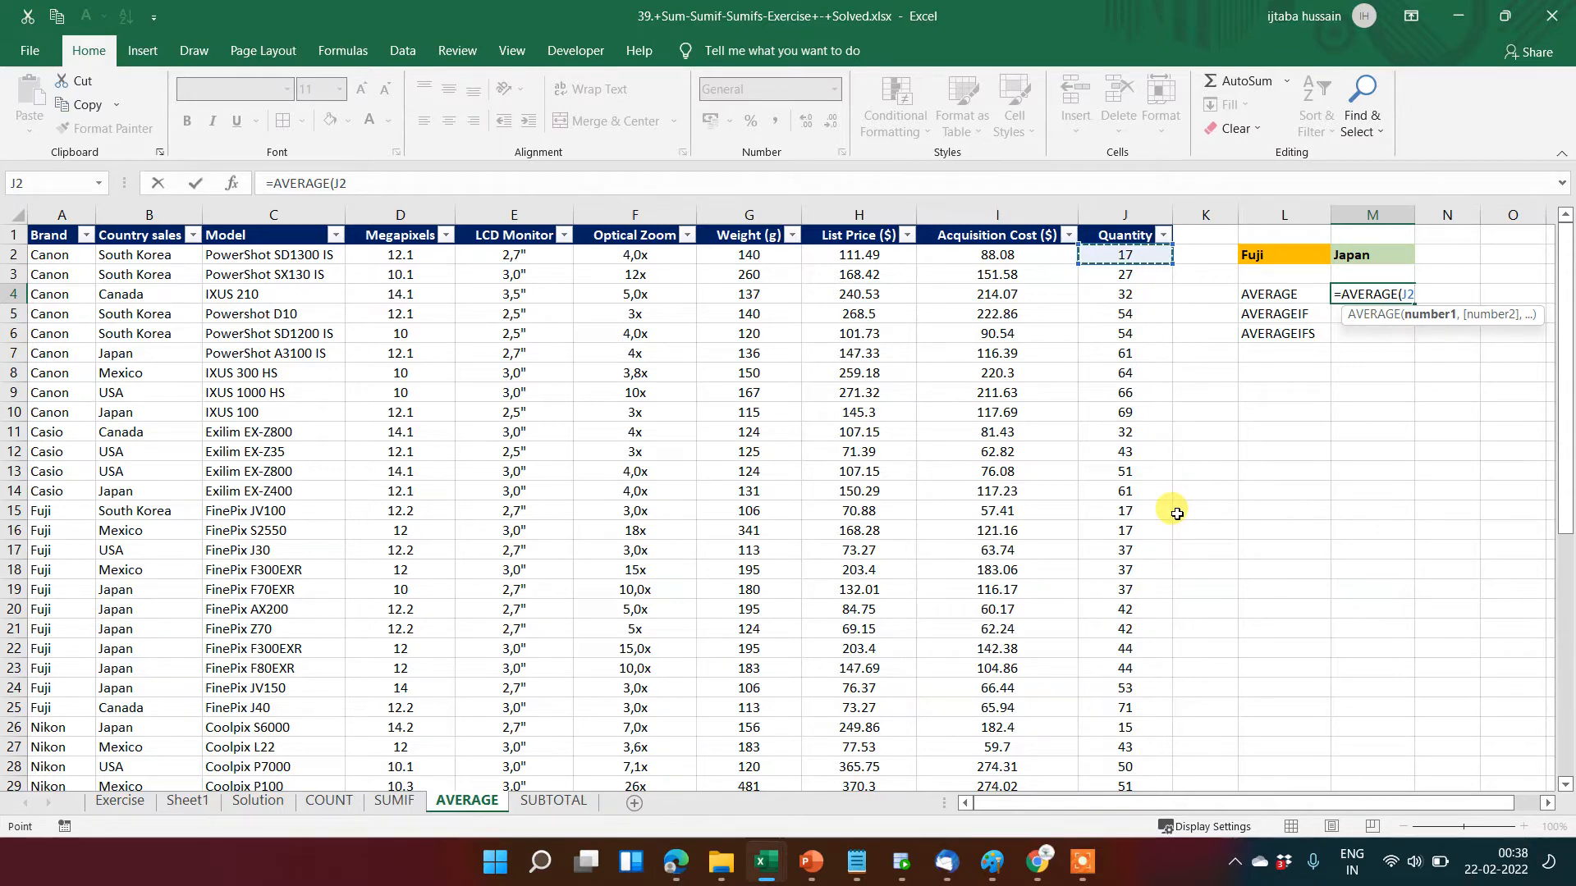
{"action": "key", "text": "Left"}
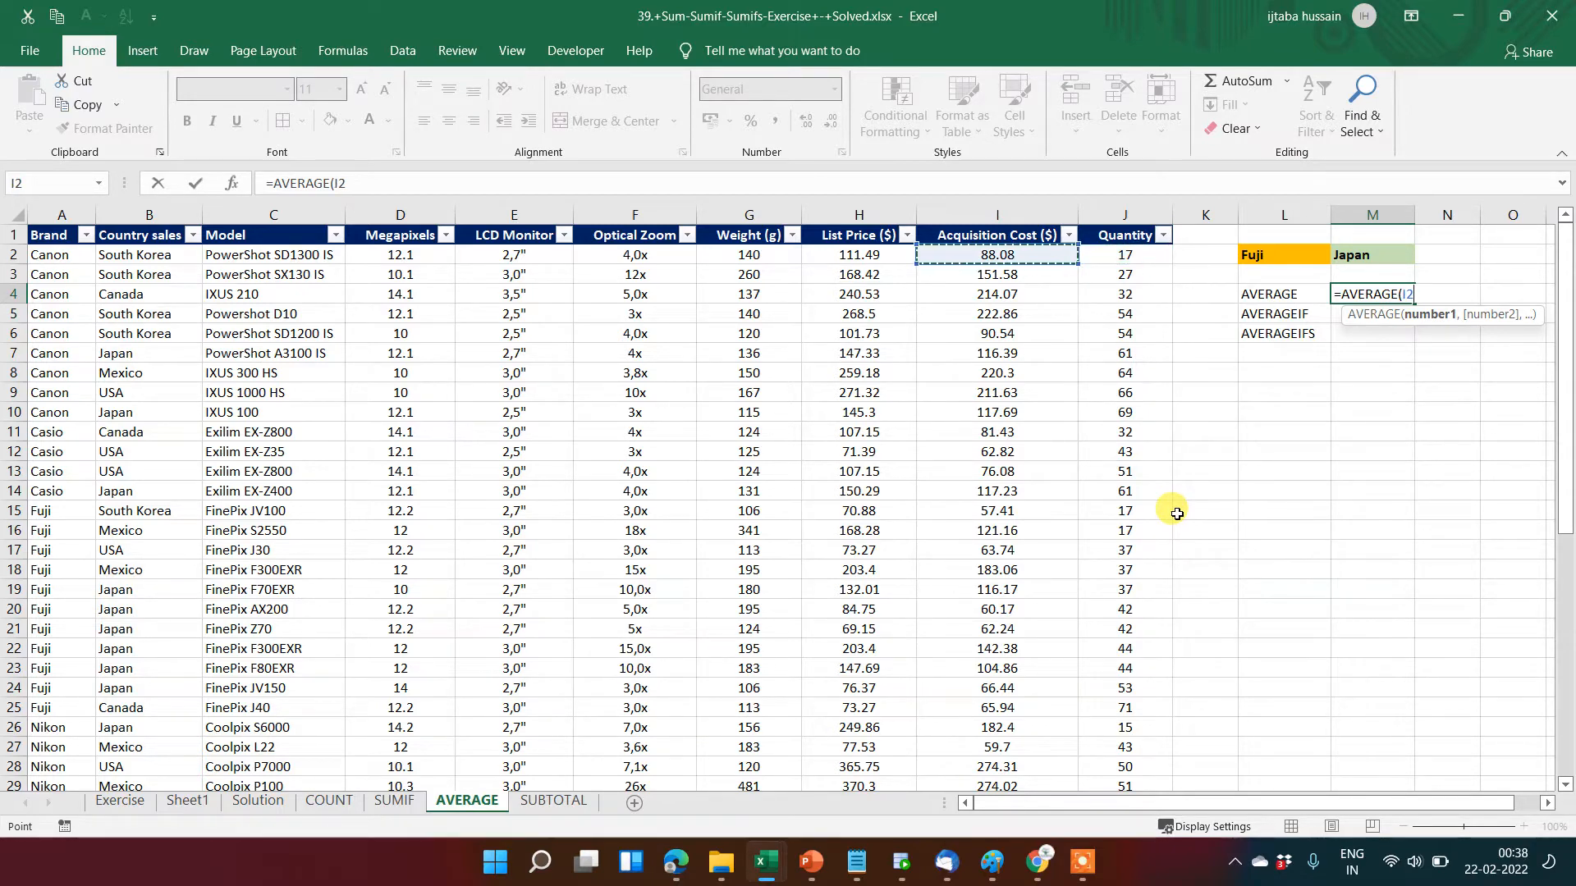
{"action": "key", "text": "ctrl+shift+Down"}
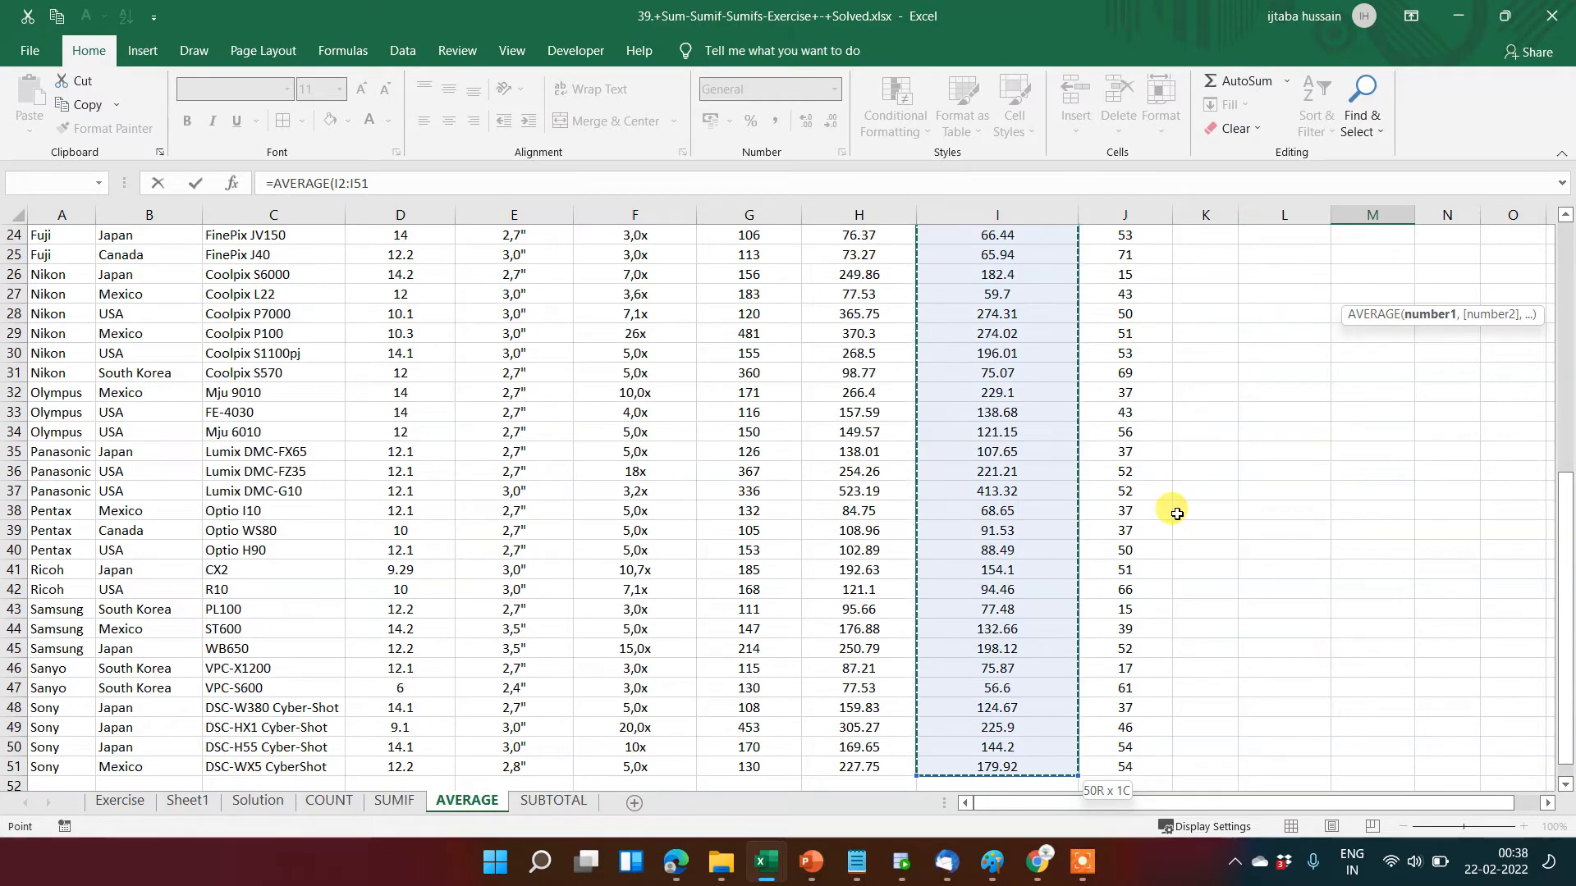
{"action": "type", "text": ")"}
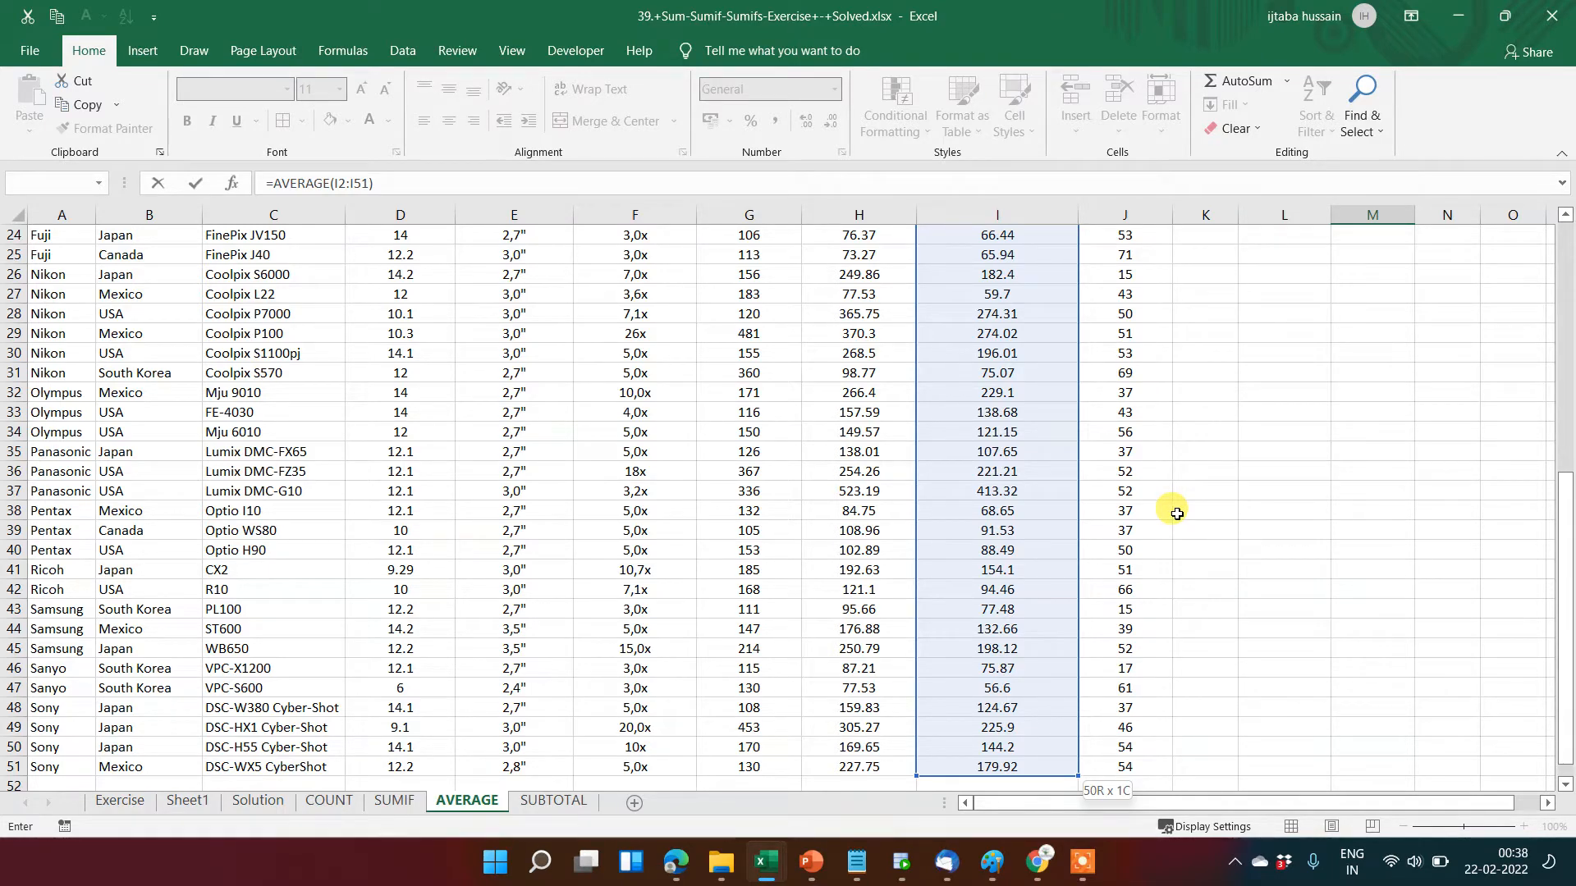
{"action": "key", "text": "Return"}
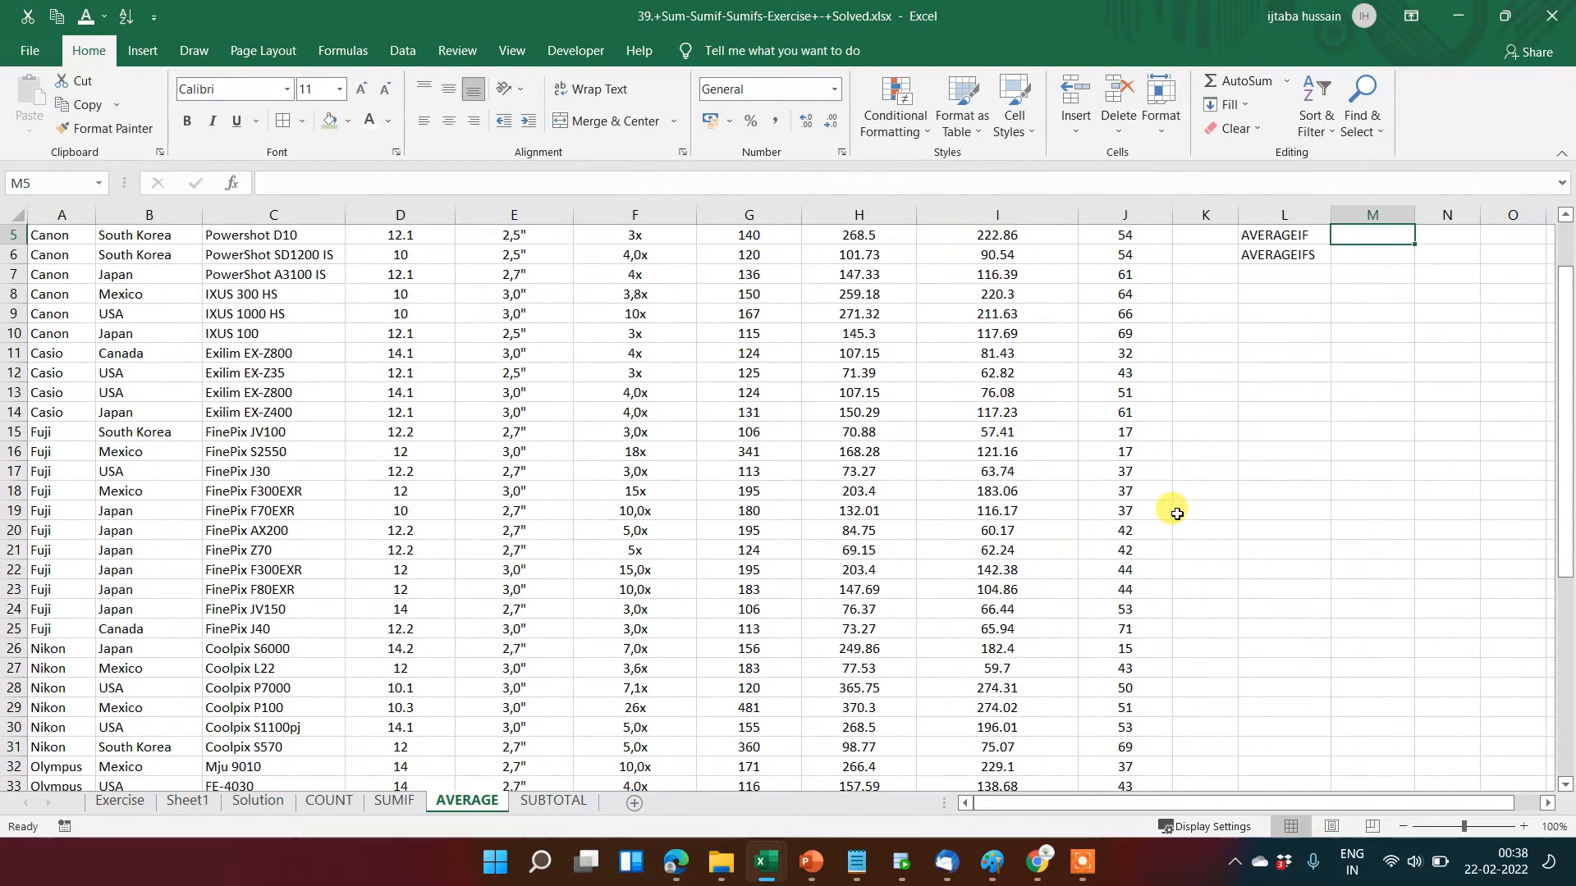
{"action": "key", "text": "Up"}
{"action": "scroll", "coordinate": [1177, 514], "scroll_direction": "up", "scroll_amount": 1}
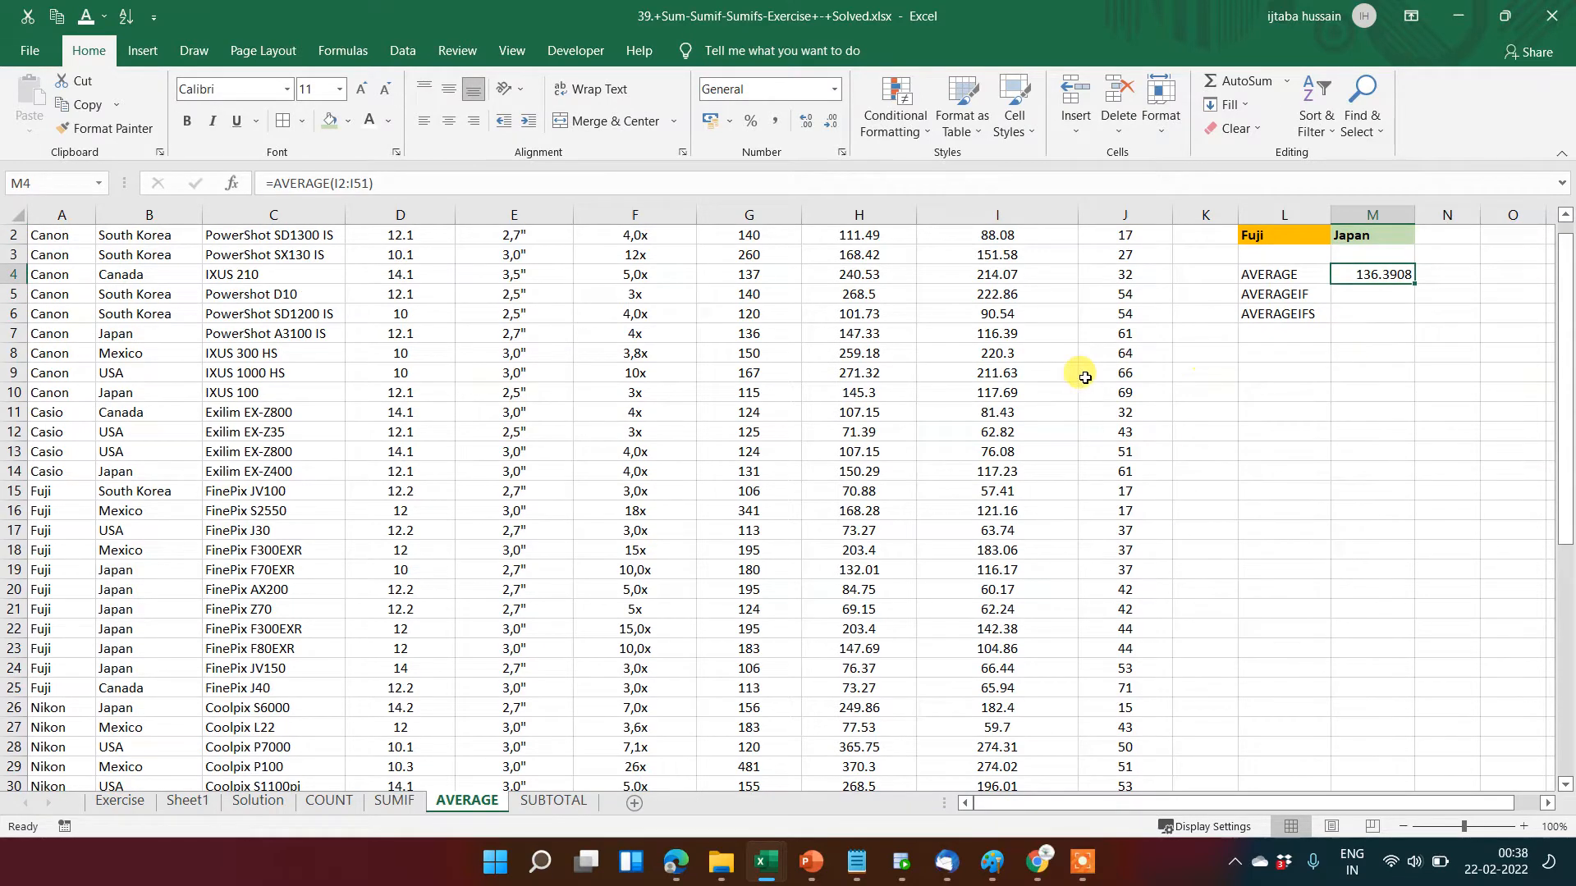
Select the Acquisition Cost values I2:I51 and compare their average with the formula result in M4.
{"action": "left_click", "coordinate": [1007, 315]}
{"action": "key", "text": "ctrl+Up"}
{"action": "key", "text": "Down"}
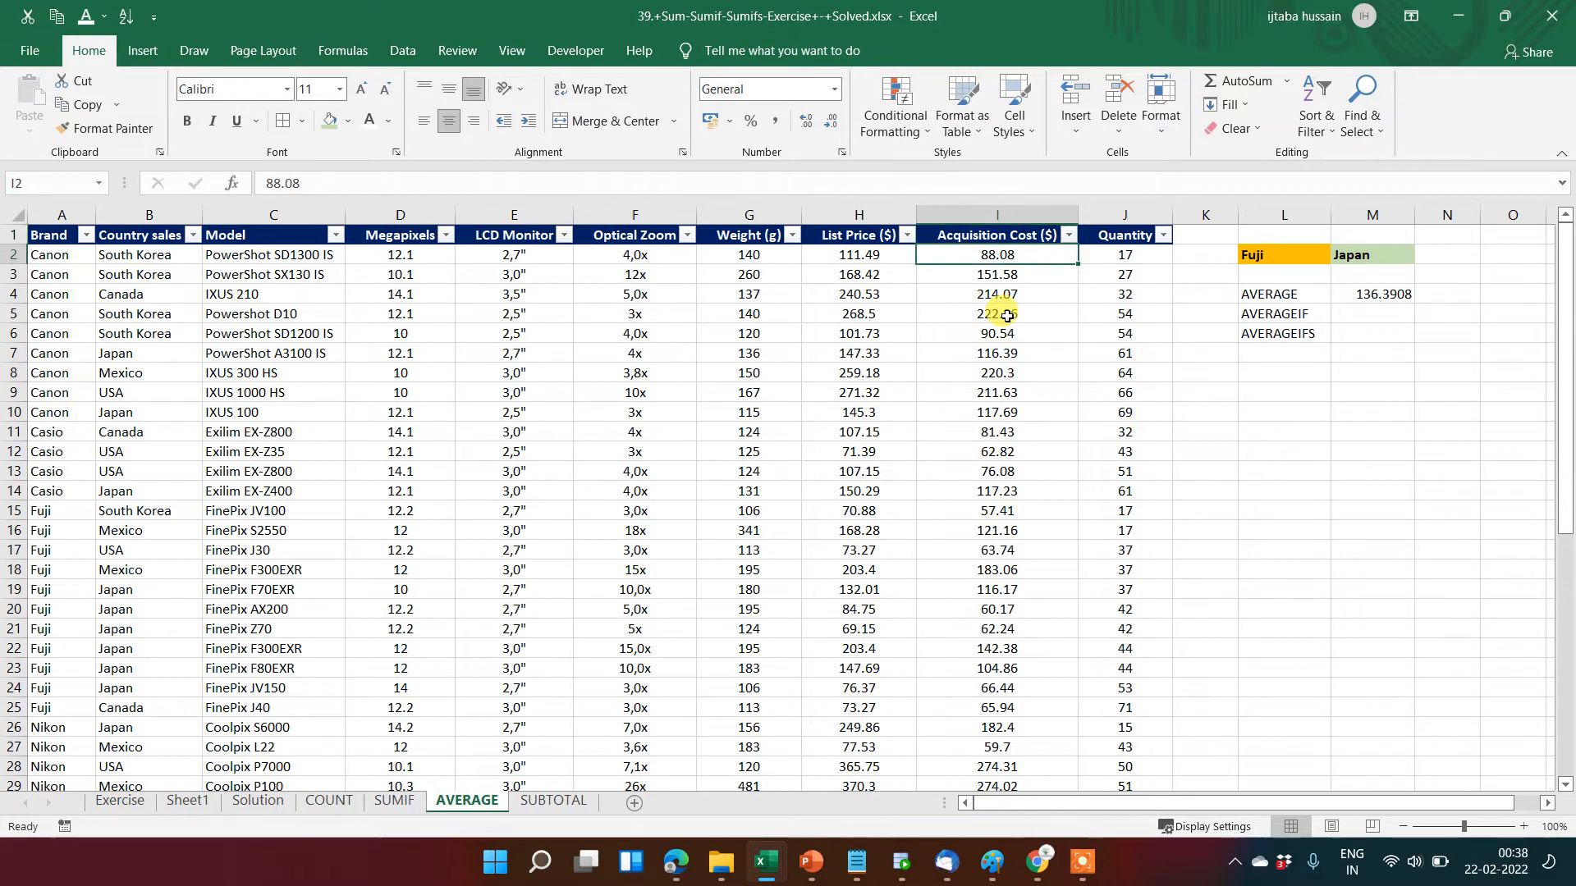
{"action": "key", "text": "ctrl+shift+Down"}
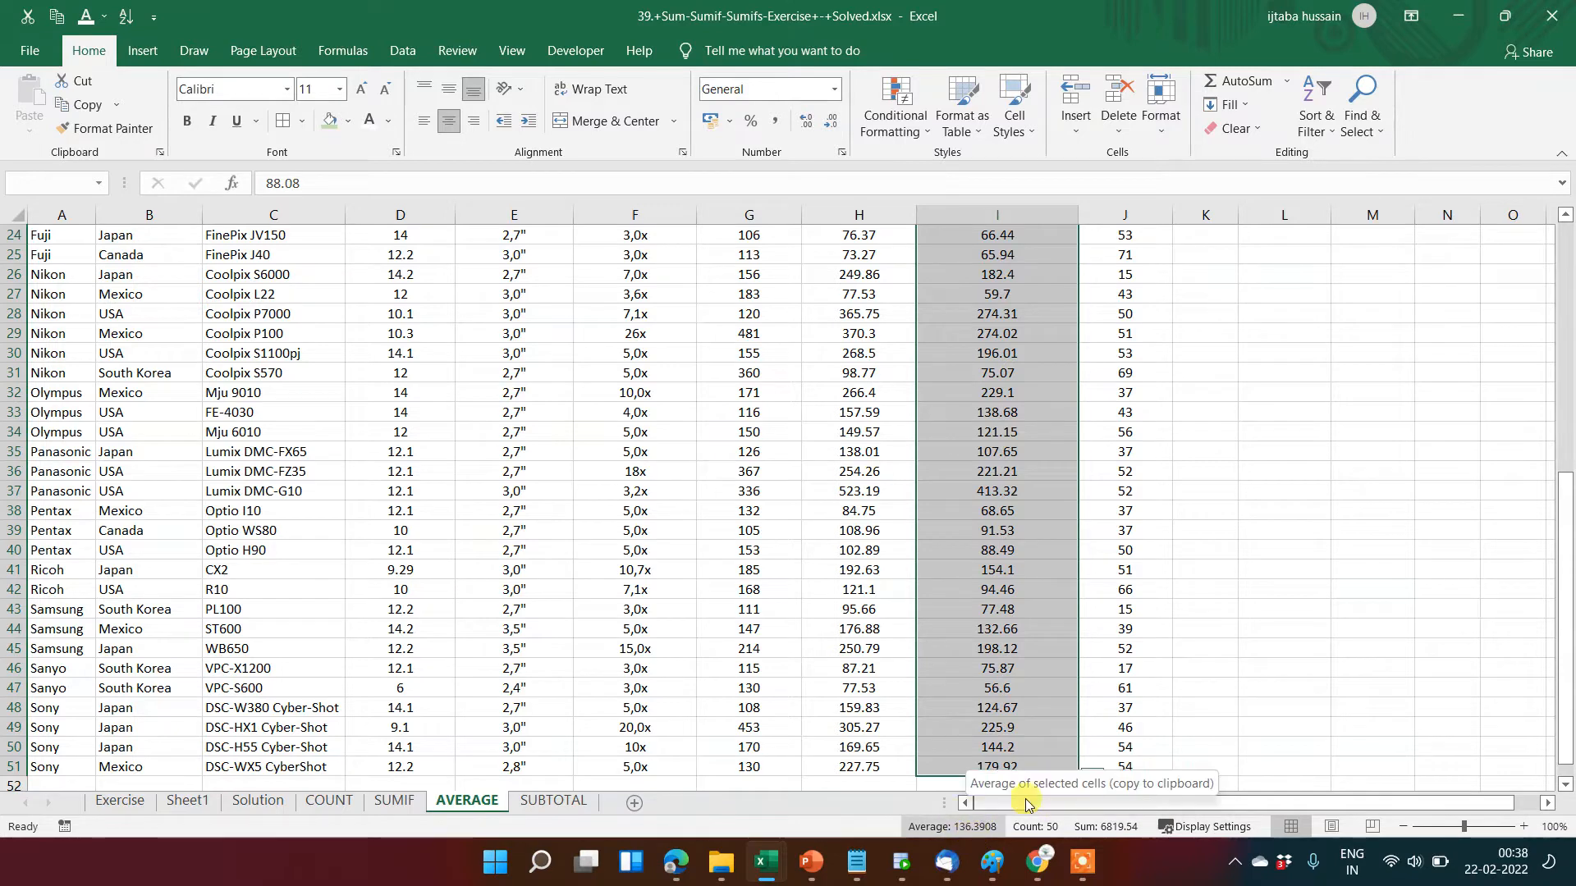
{"action": "scroll", "coordinate": [1228, 573], "scroll_direction": "up", "scroll_amount": 3}
{"action": "scroll", "coordinate": [1228, 573], "scroll_direction": "up", "scroll_amount": 5}
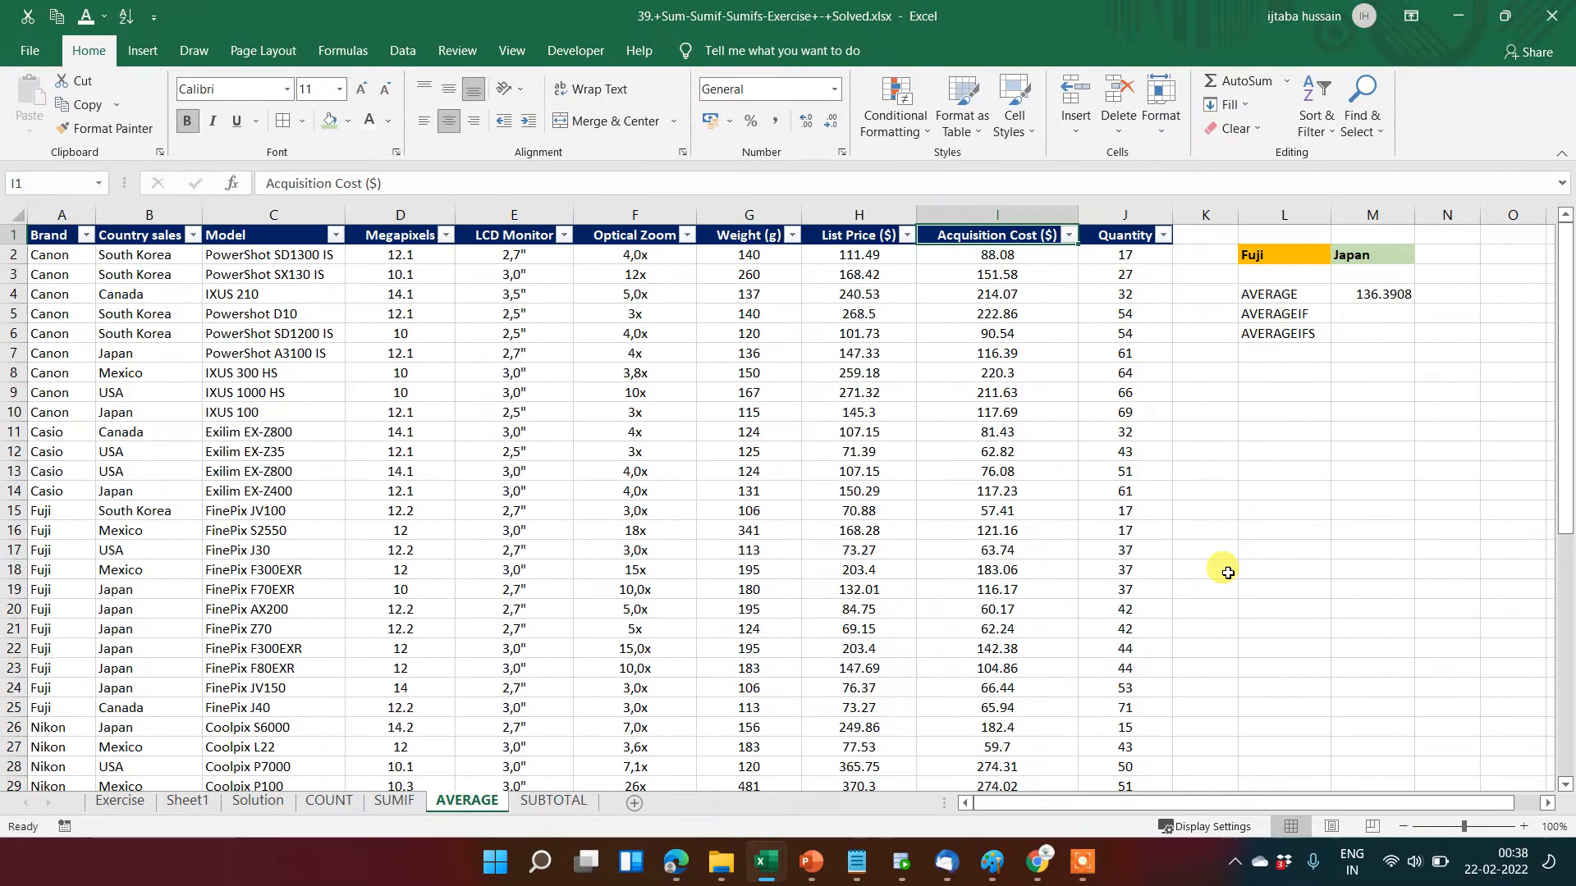
Start an AVERAGEIF formula in cell M5, beside the AVERAGEIF label.
{"action": "key", "text": "Down"}
{"action": "key", "text": "Down"}
{"action": "key", "text": "Down"}
{"action": "key", "text": "Right"}
{"action": "key", "text": "Right"}
{"action": "key", "text": "Right"}
{"action": "key", "text": "Right"}
{"action": "key", "text": "Down"}
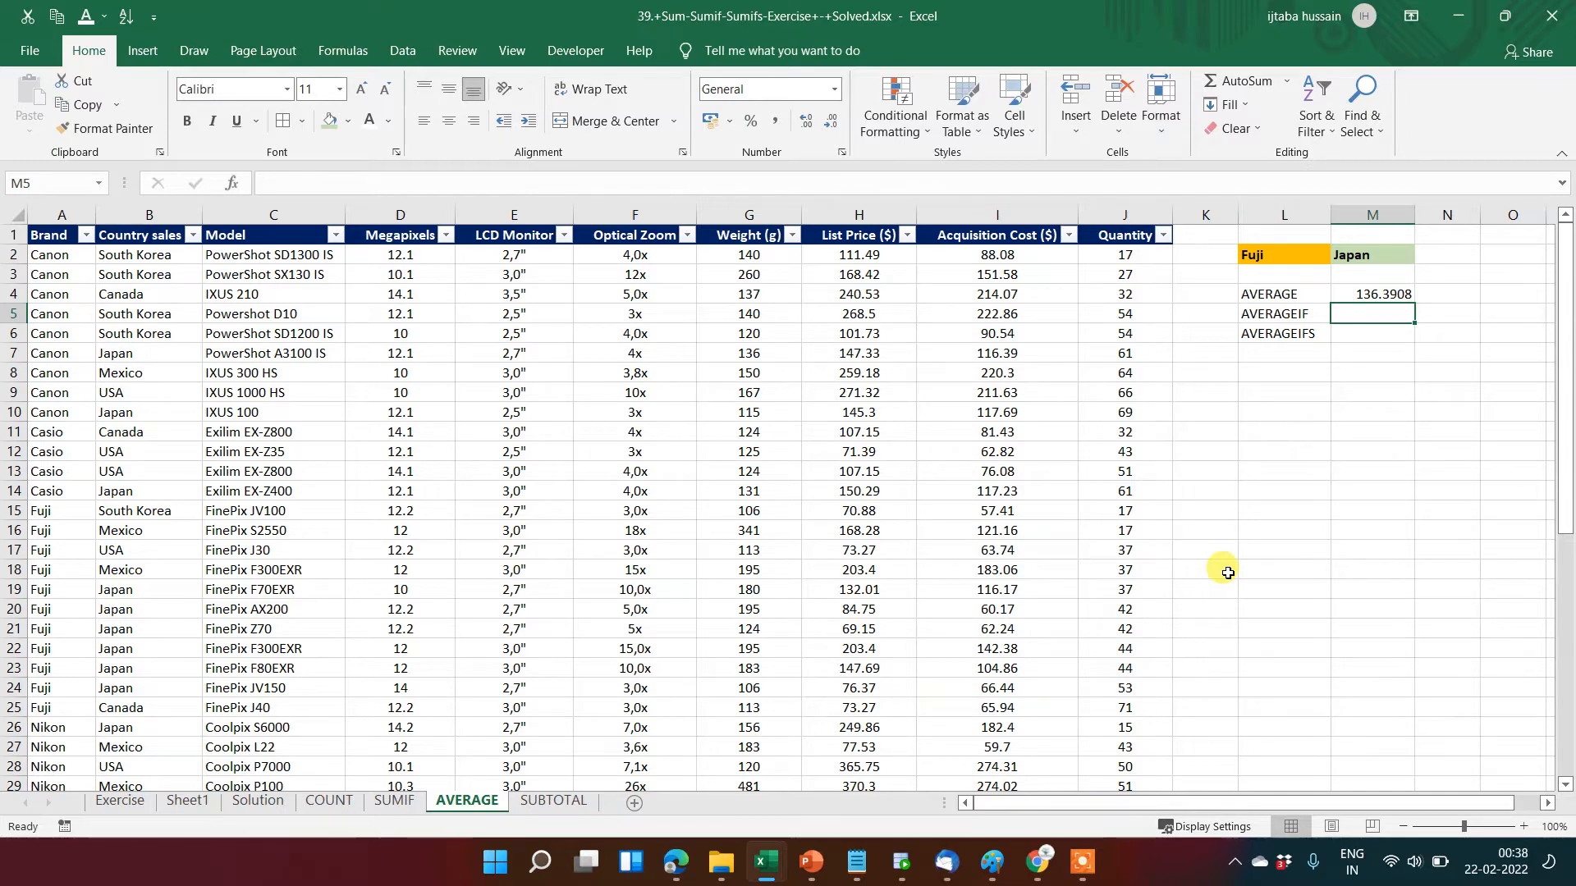
{"action": "type", "text": "="}
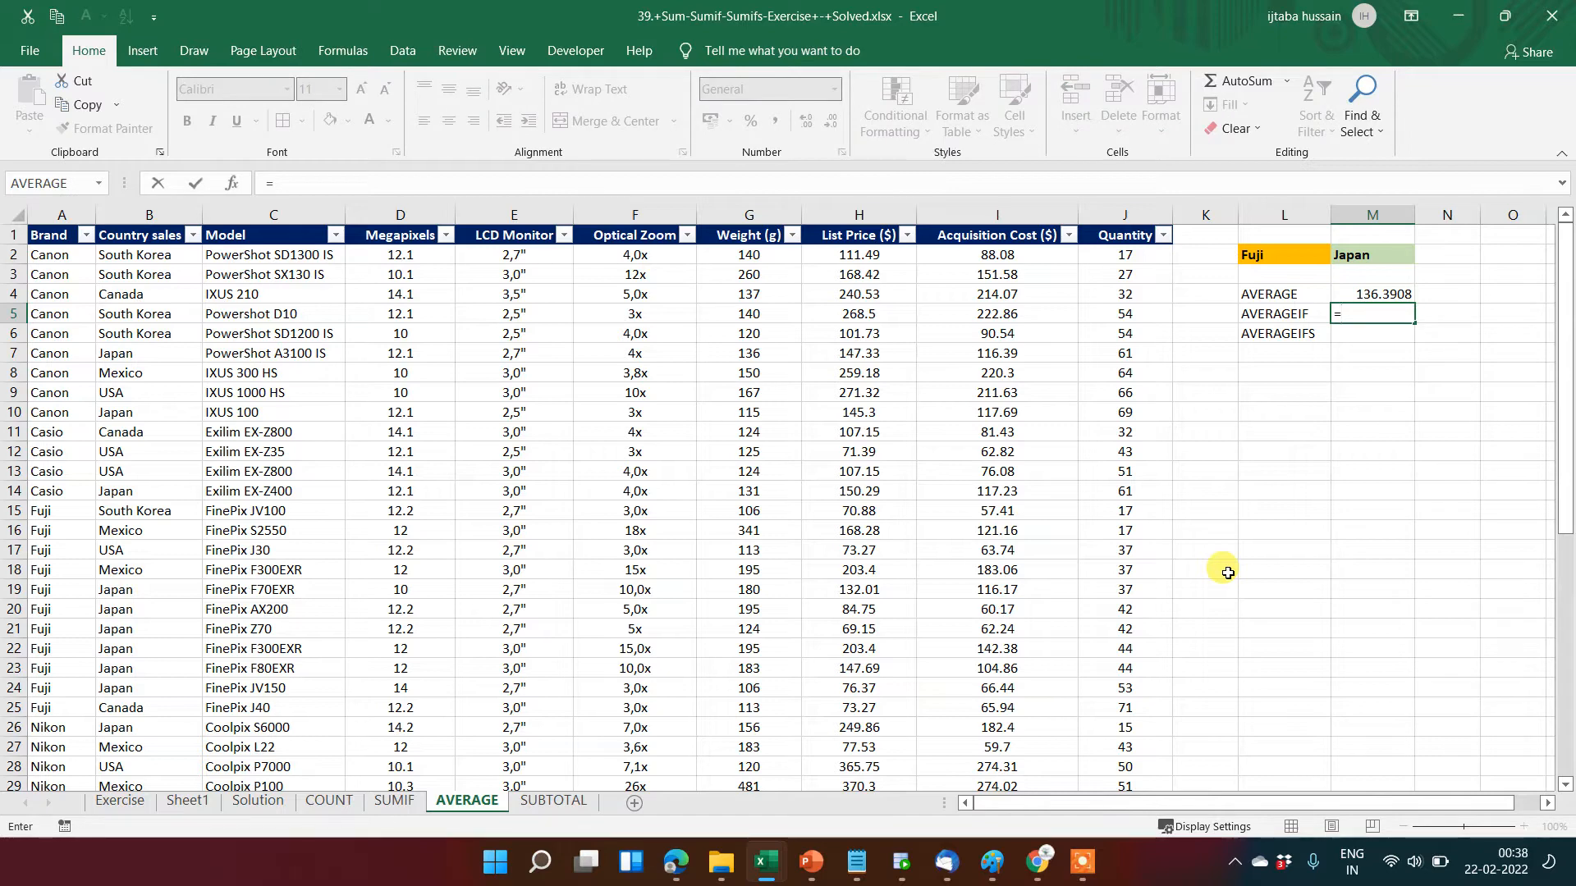
{"action": "type", "text": "avera"}
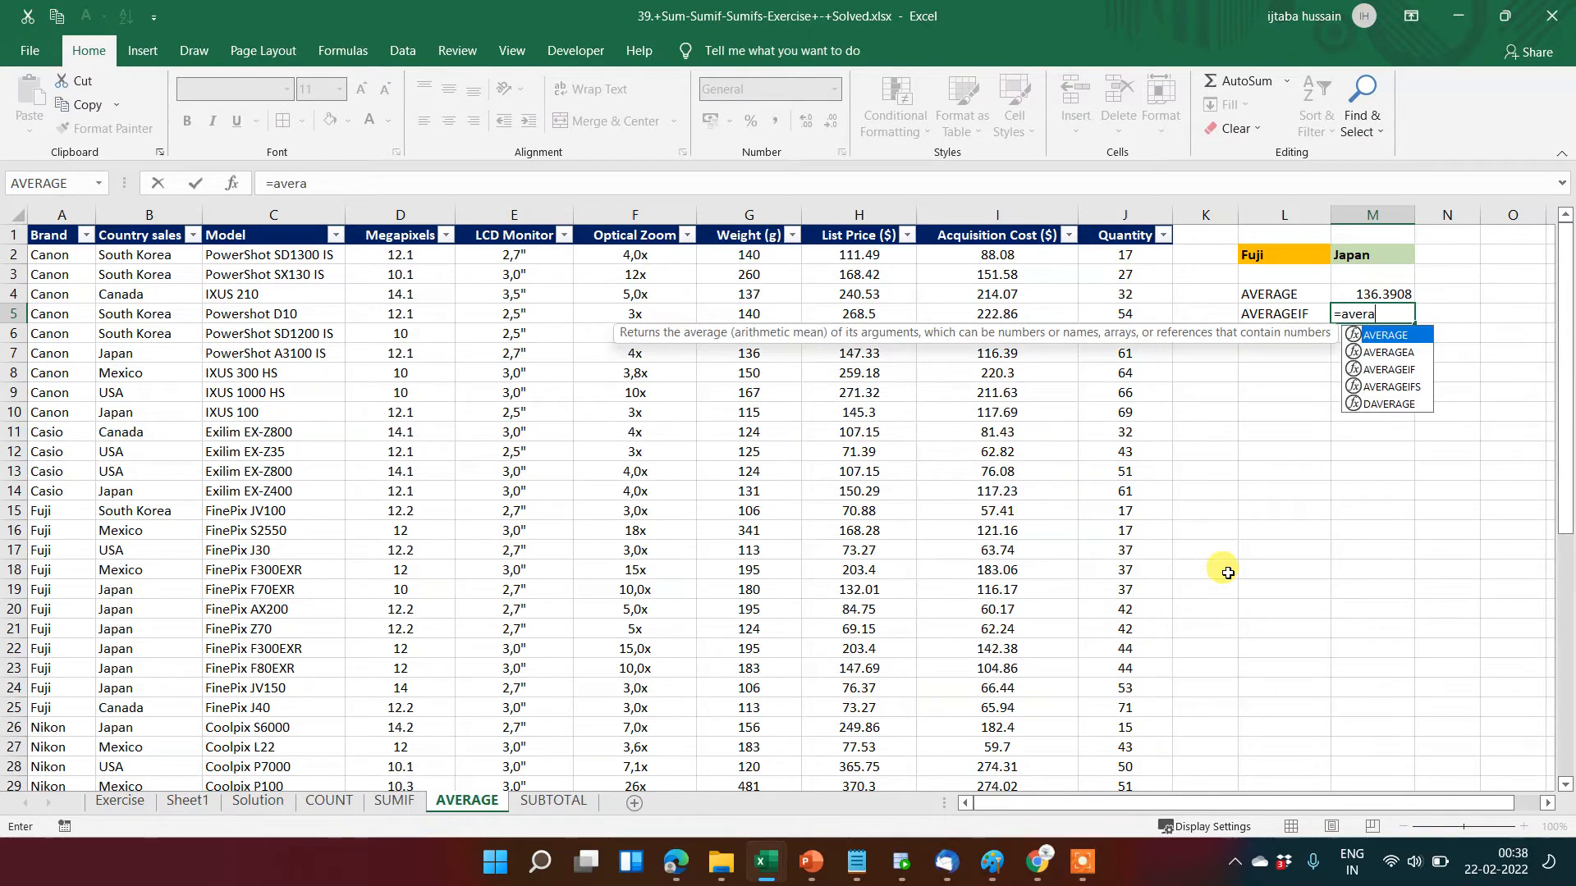
{"action": "type", "text": "gei"}
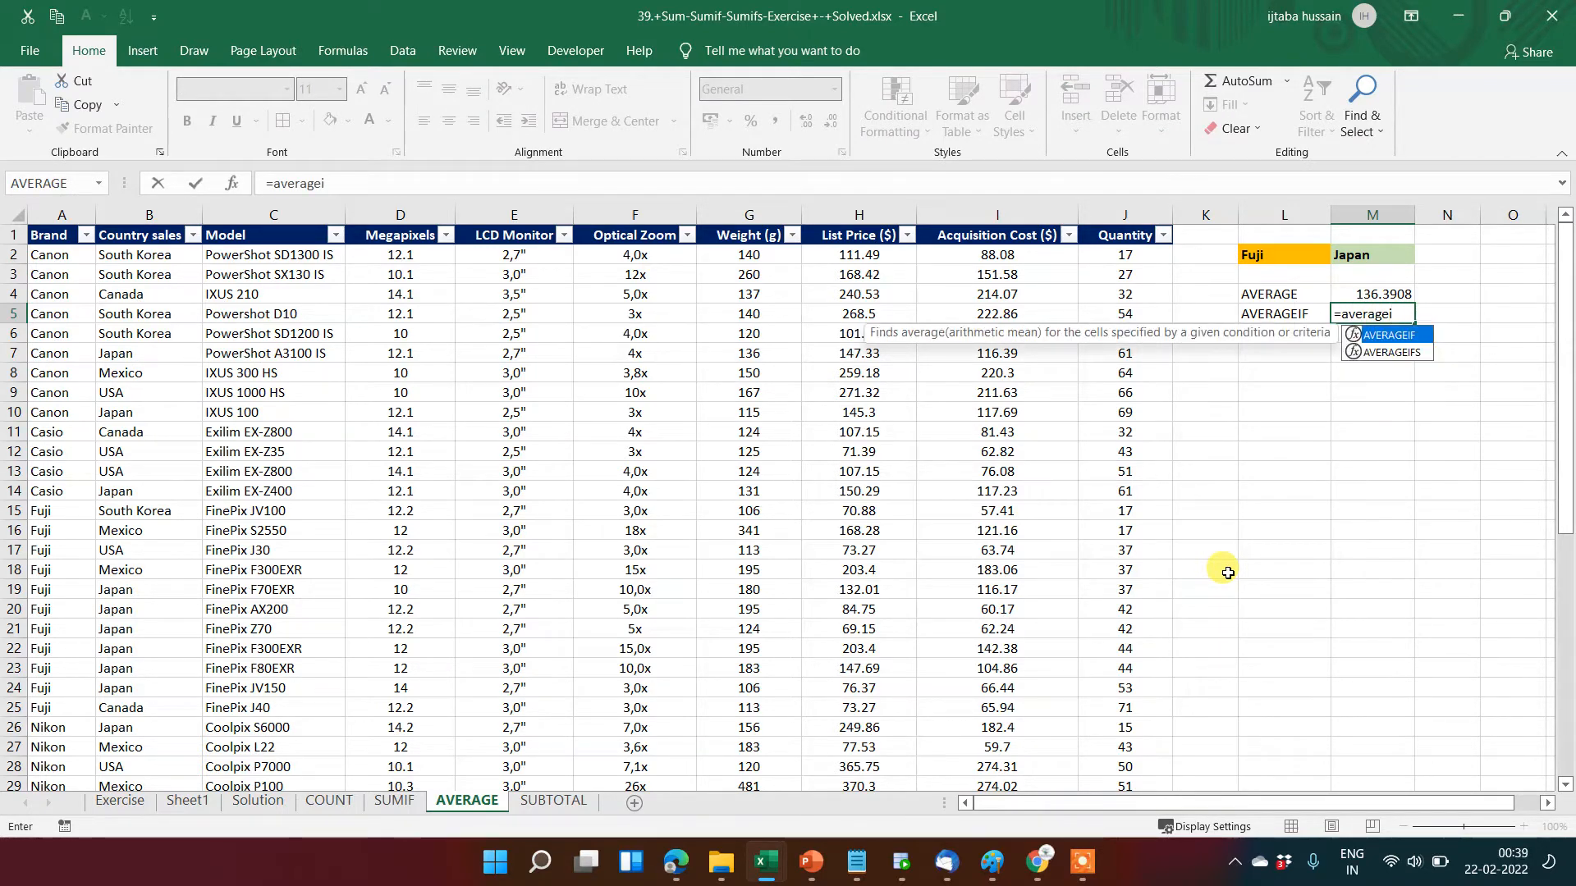
{"action": "key", "text": "Tab"}
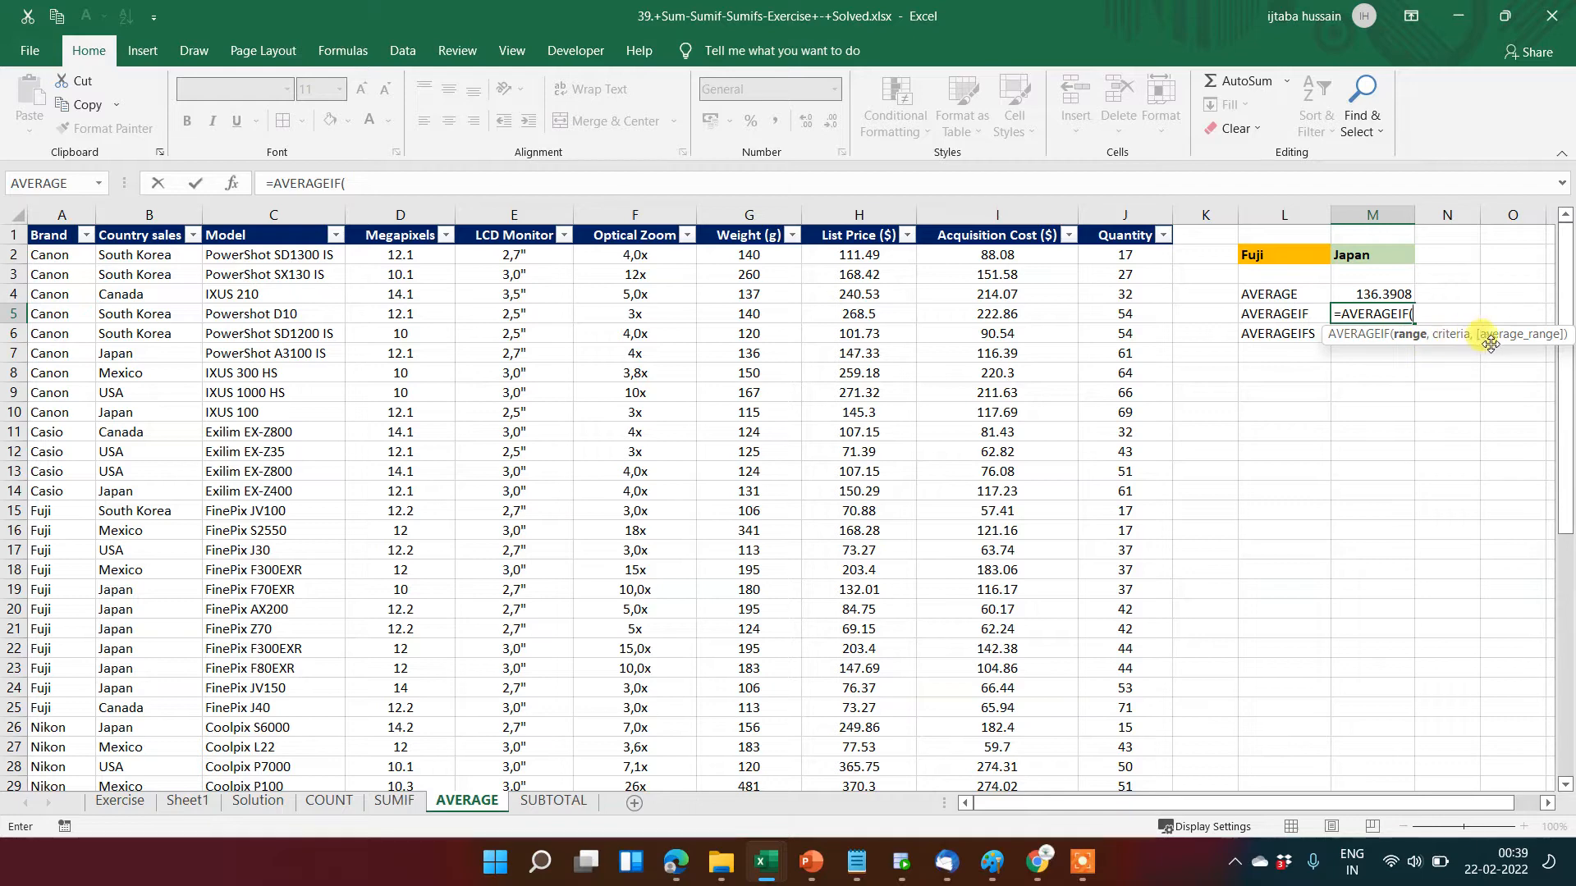
Set the AVERAGEIF criteria range to the Brand column values A2:A51.
{"action": "left_click", "coordinate": [781, 330]}
{"action": "key", "text": "ctrl+Left"}
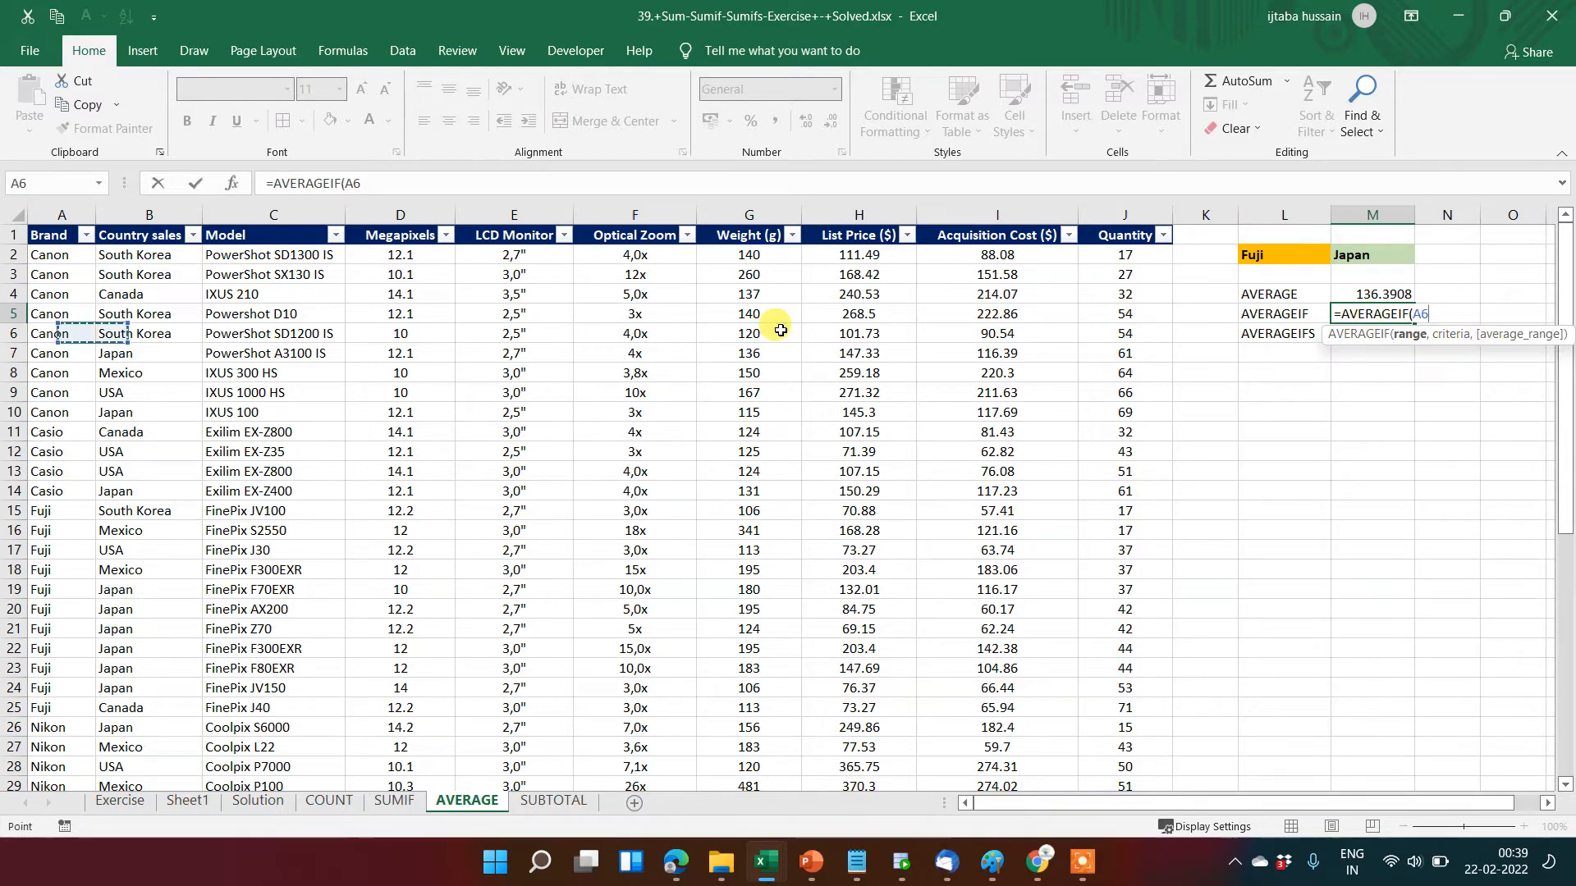
{"action": "key", "text": "ctrl+Up"}
{"action": "key", "text": "Down"}
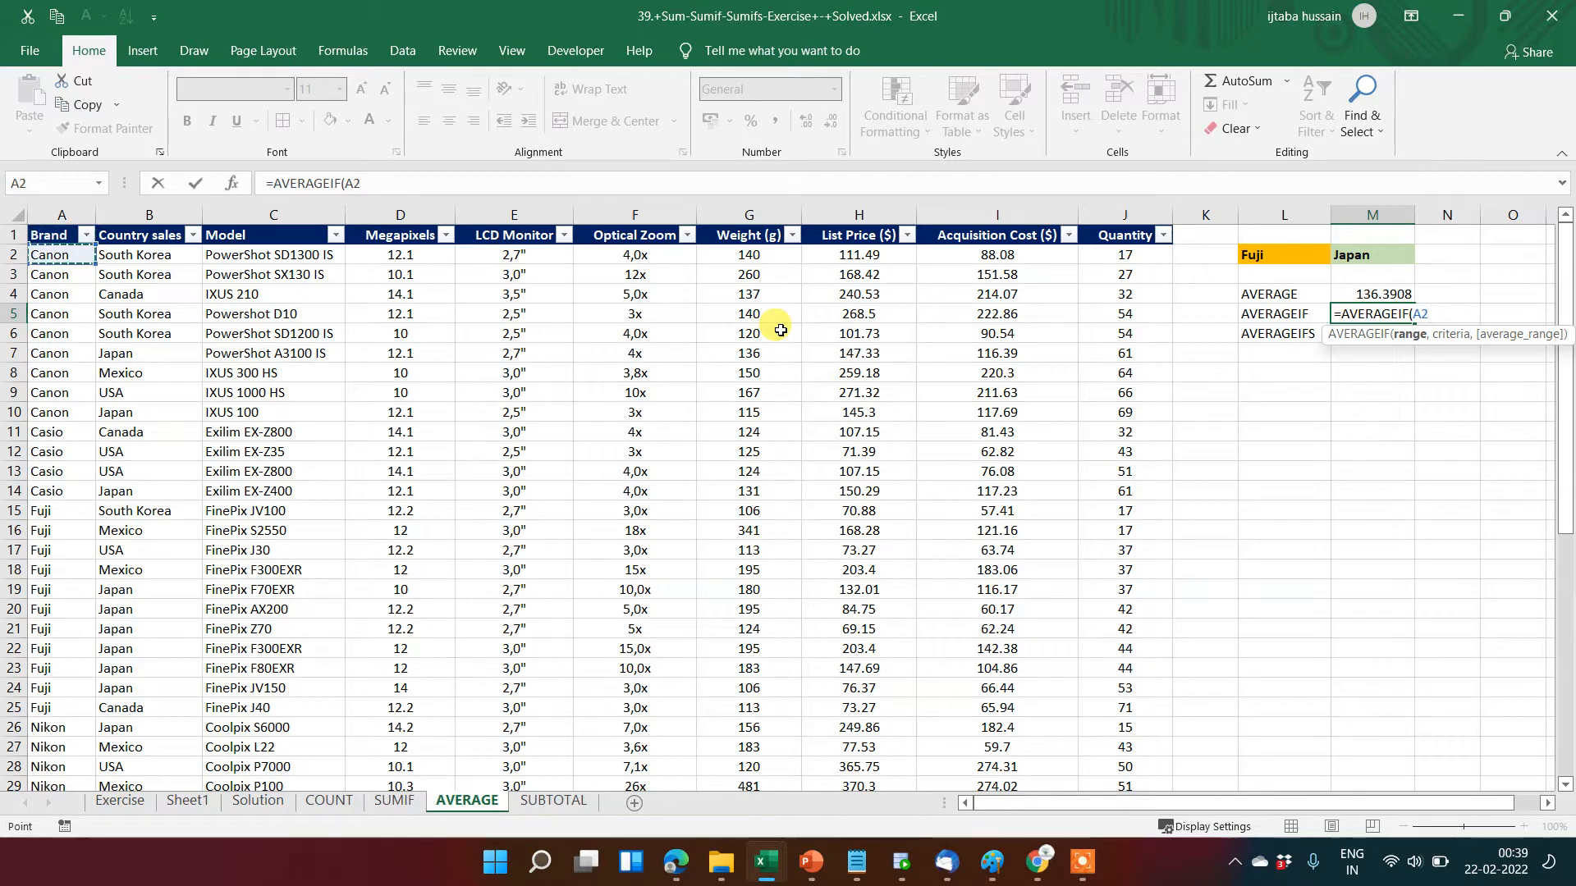
{"action": "key", "text": "ctrl+shift+Down"}
{"action": "type", "text": ","}
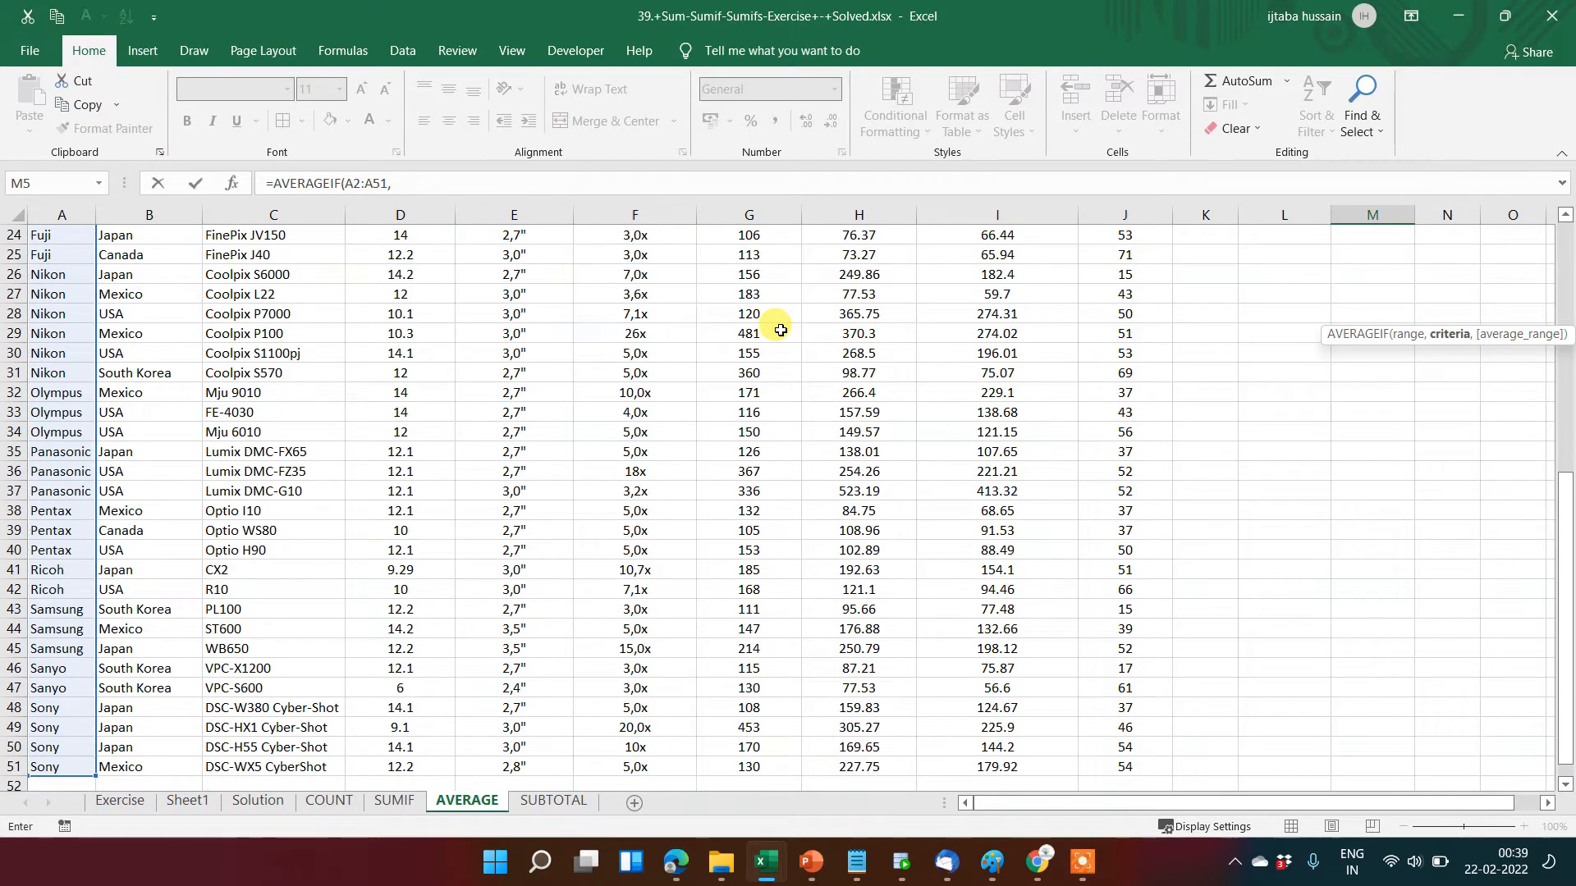
Use cell L2, containing Fuji, as the AVERAGEIF criterion.
{"action": "key", "text": "Up"}
{"action": "key", "text": "Up"}
{"action": "key", "text": "Up"}
{"action": "key", "text": "Up"}
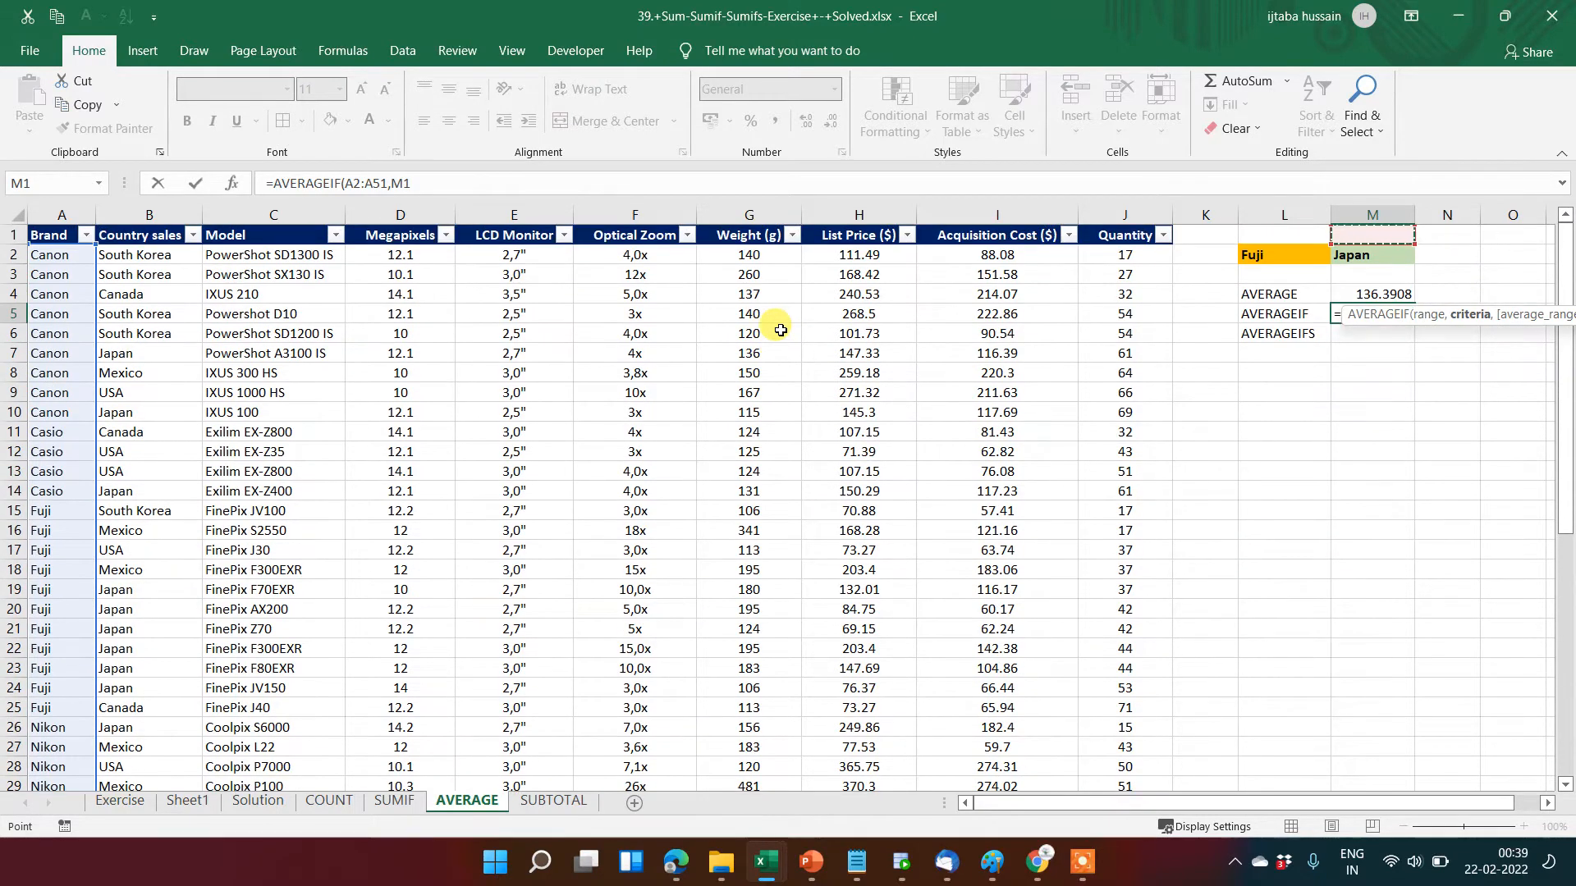
{"action": "key", "text": "Left"}
{"action": "key", "text": "Down"}
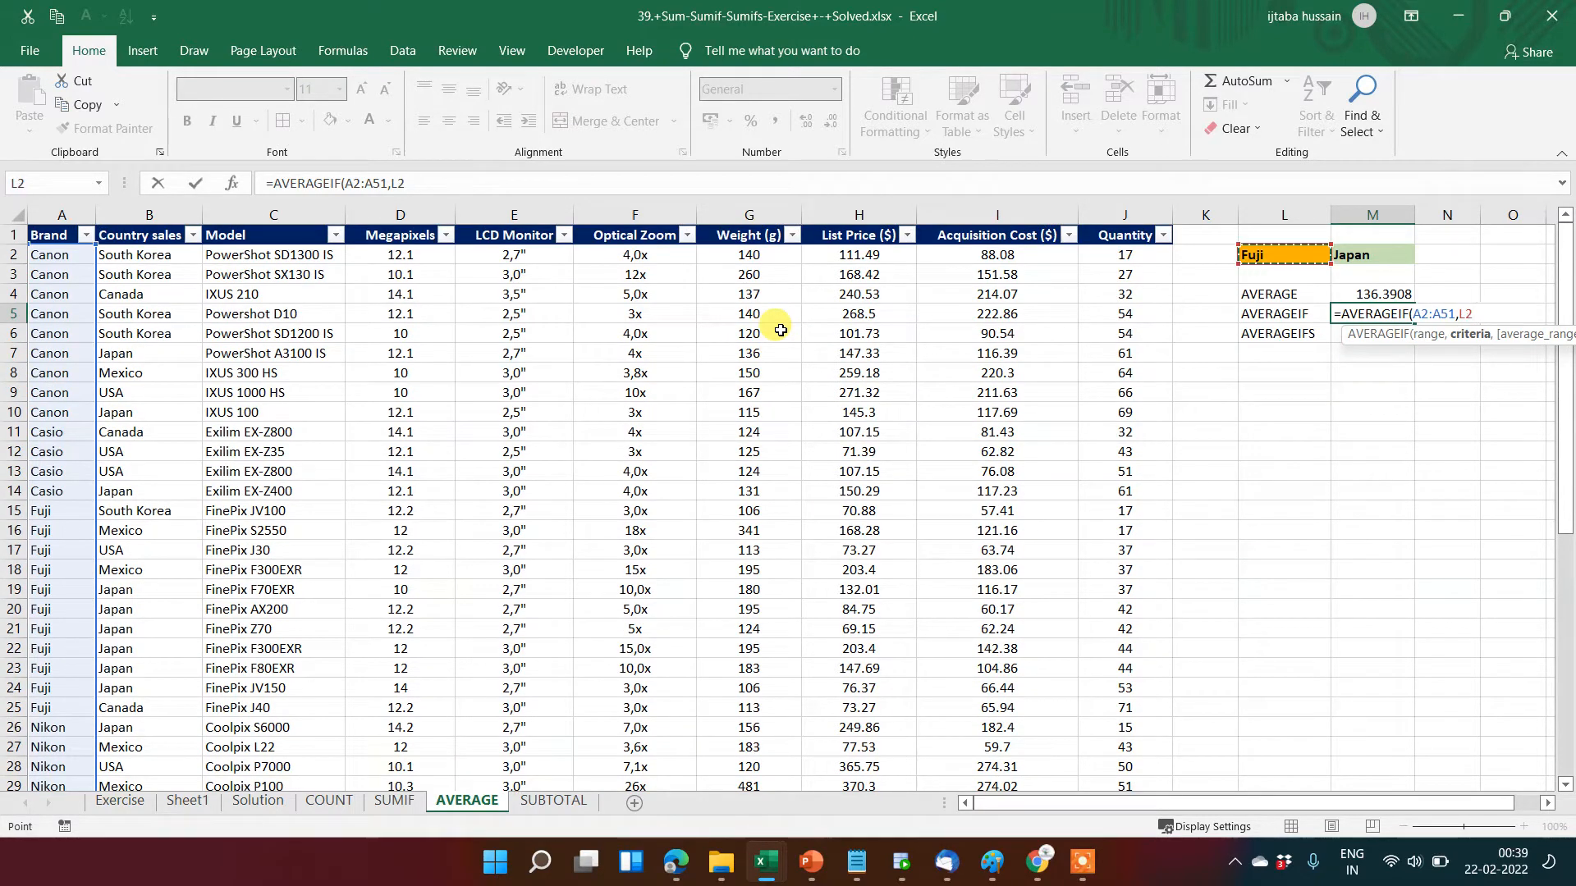
{"action": "type", "text": ","}
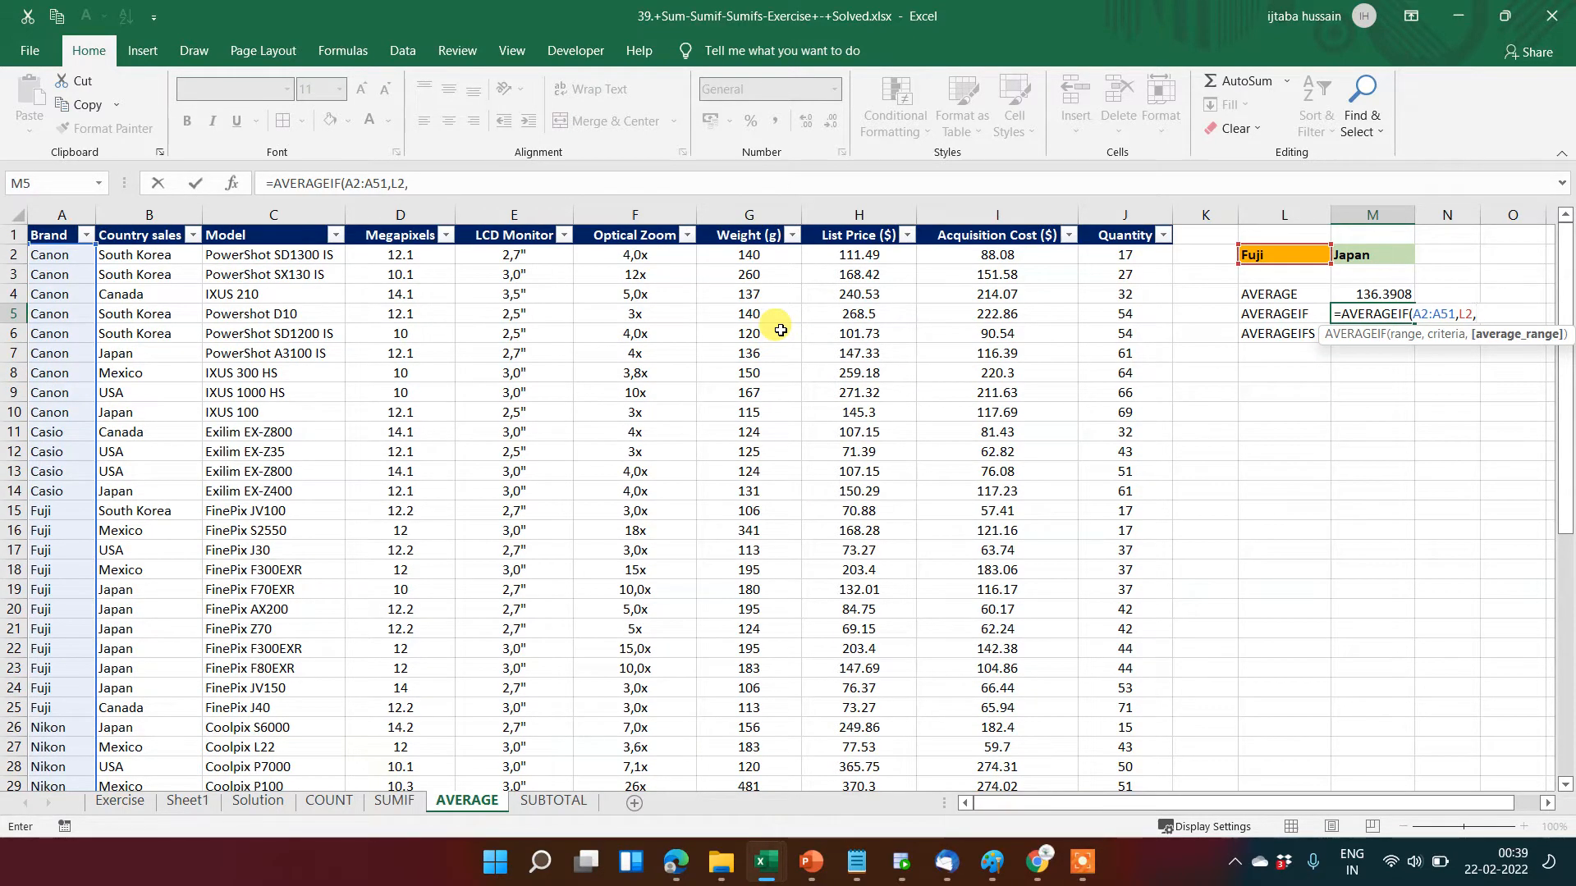
Set the AVERAGEIF average range to the Acquisition Cost values I2:I51 and complete the formula in M5.
{"action": "left_click", "coordinate": [1088, 293]}
{"action": "left_click", "coordinate": [1031, 258]}
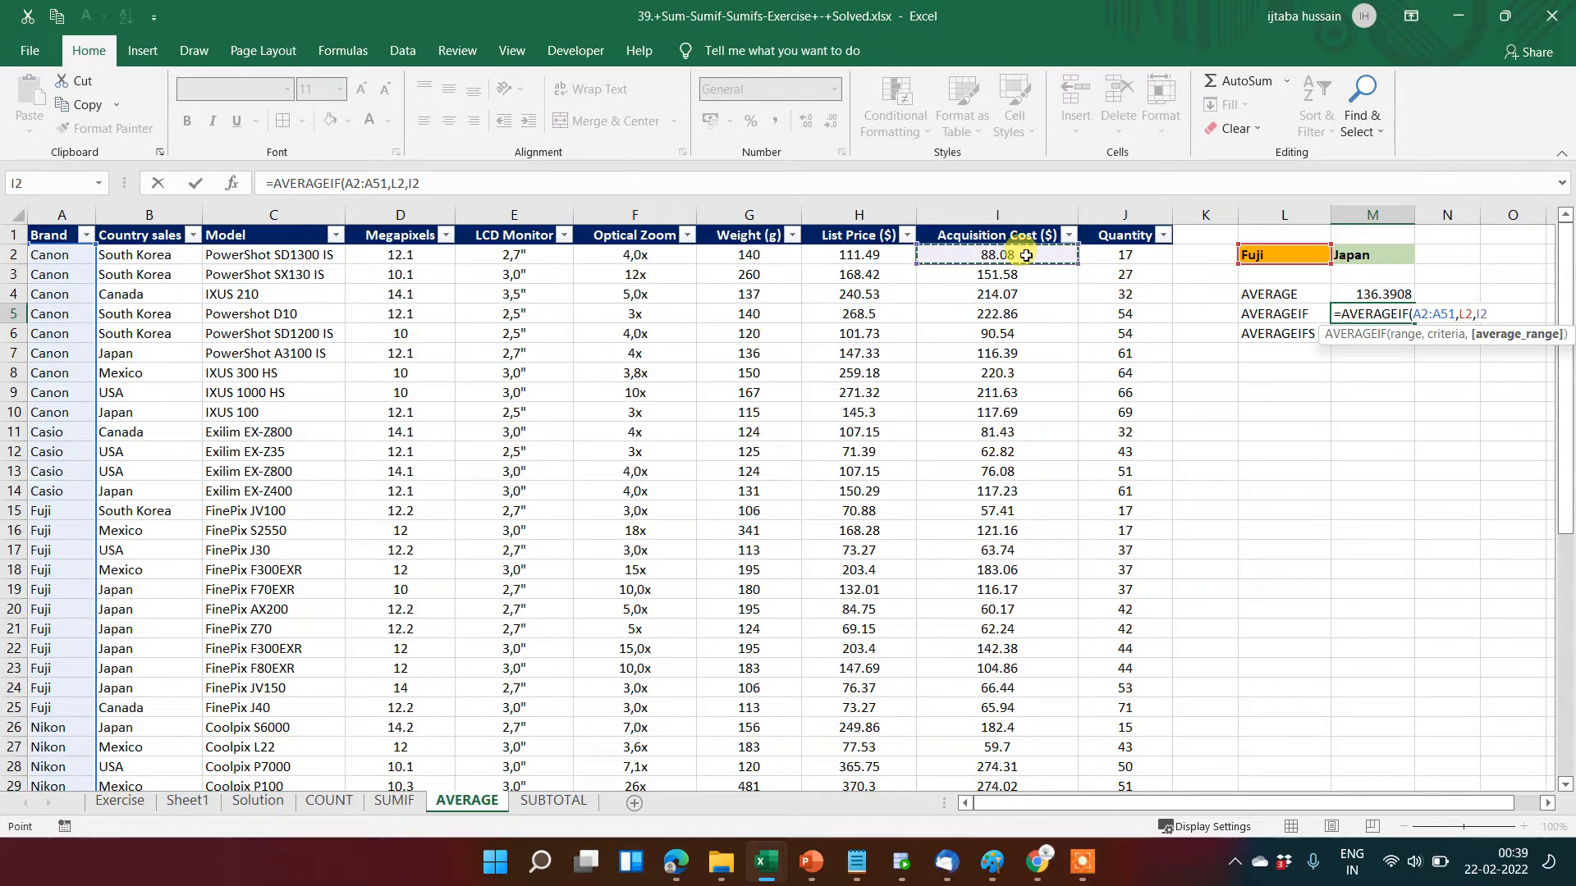
{"action": "key", "text": "ctrl+shift+Down"}
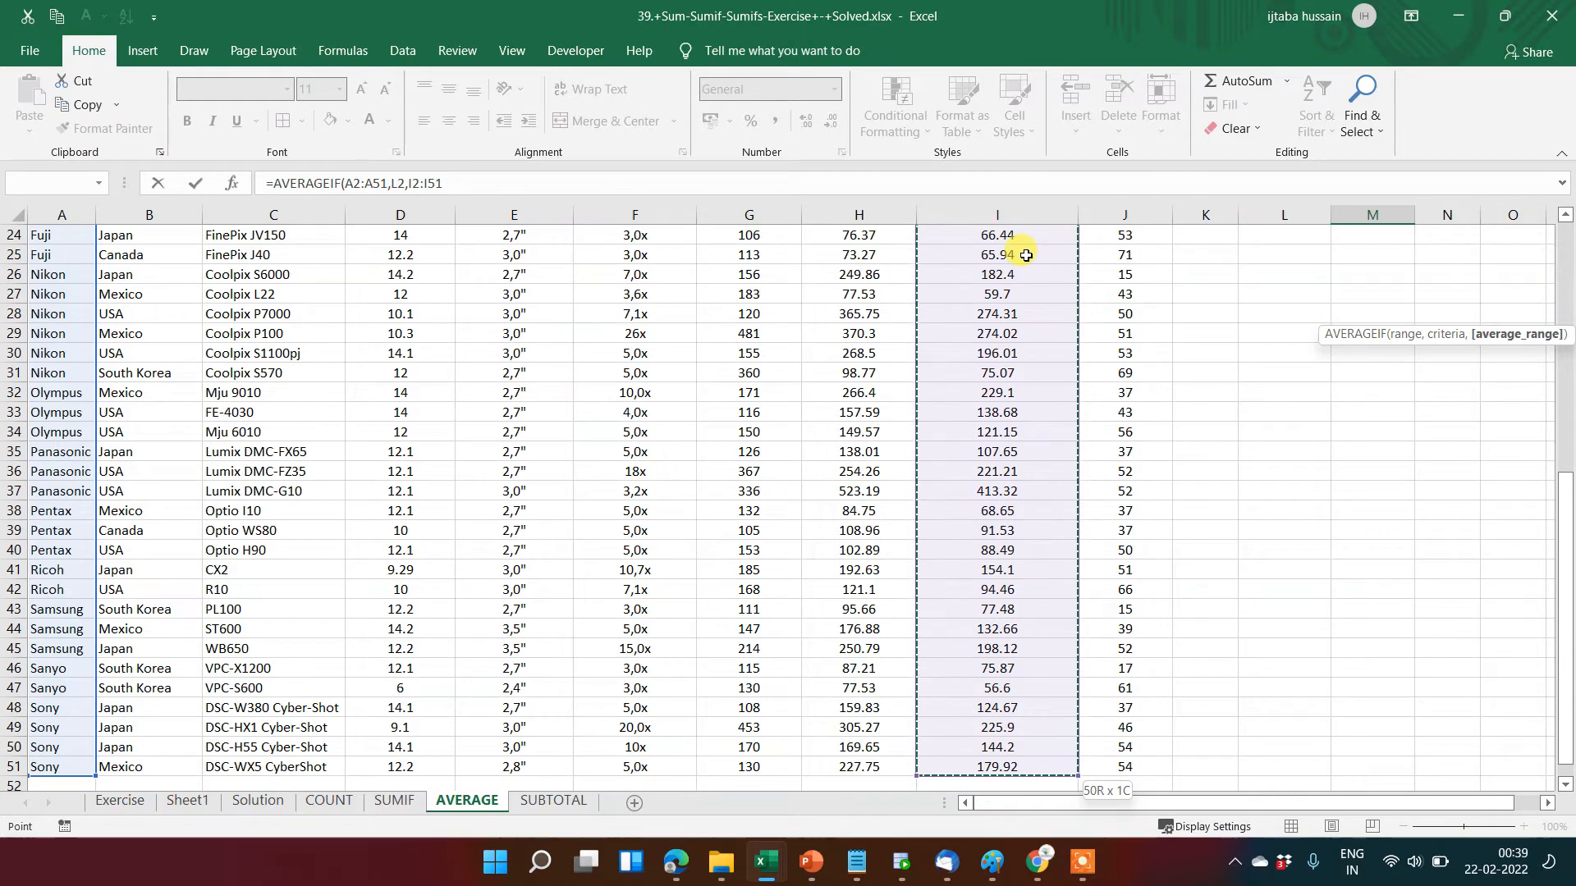
{"action": "type", "text": ")"}
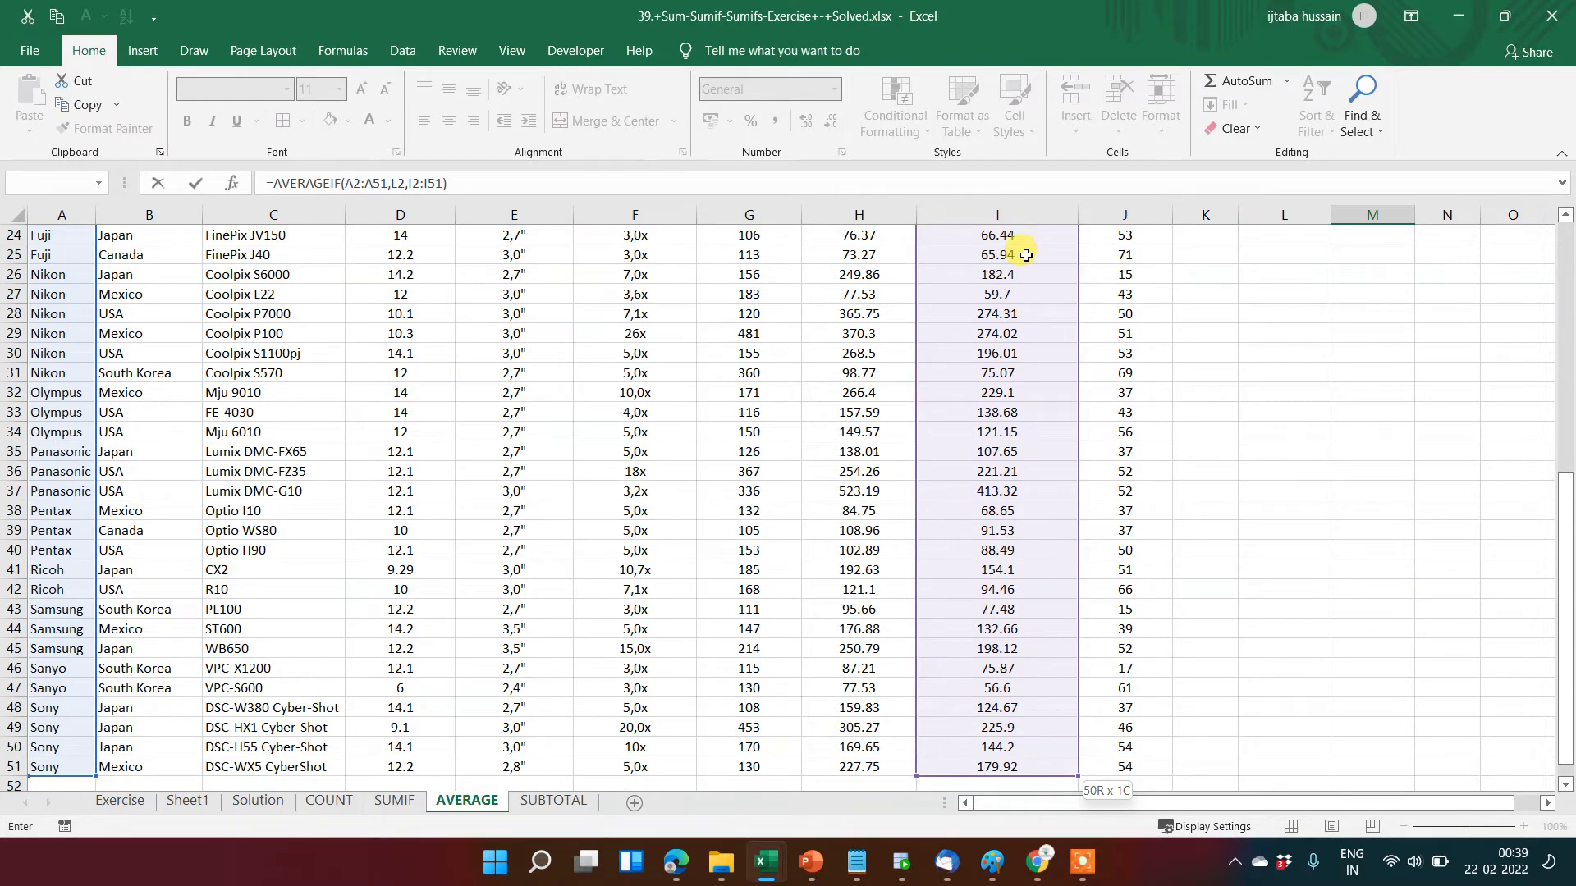
{"action": "key", "text": "Return"}
{"action": "key", "text": "Up"}
{"action": "key", "text": "Up"}
{"action": "key", "text": "Down"}
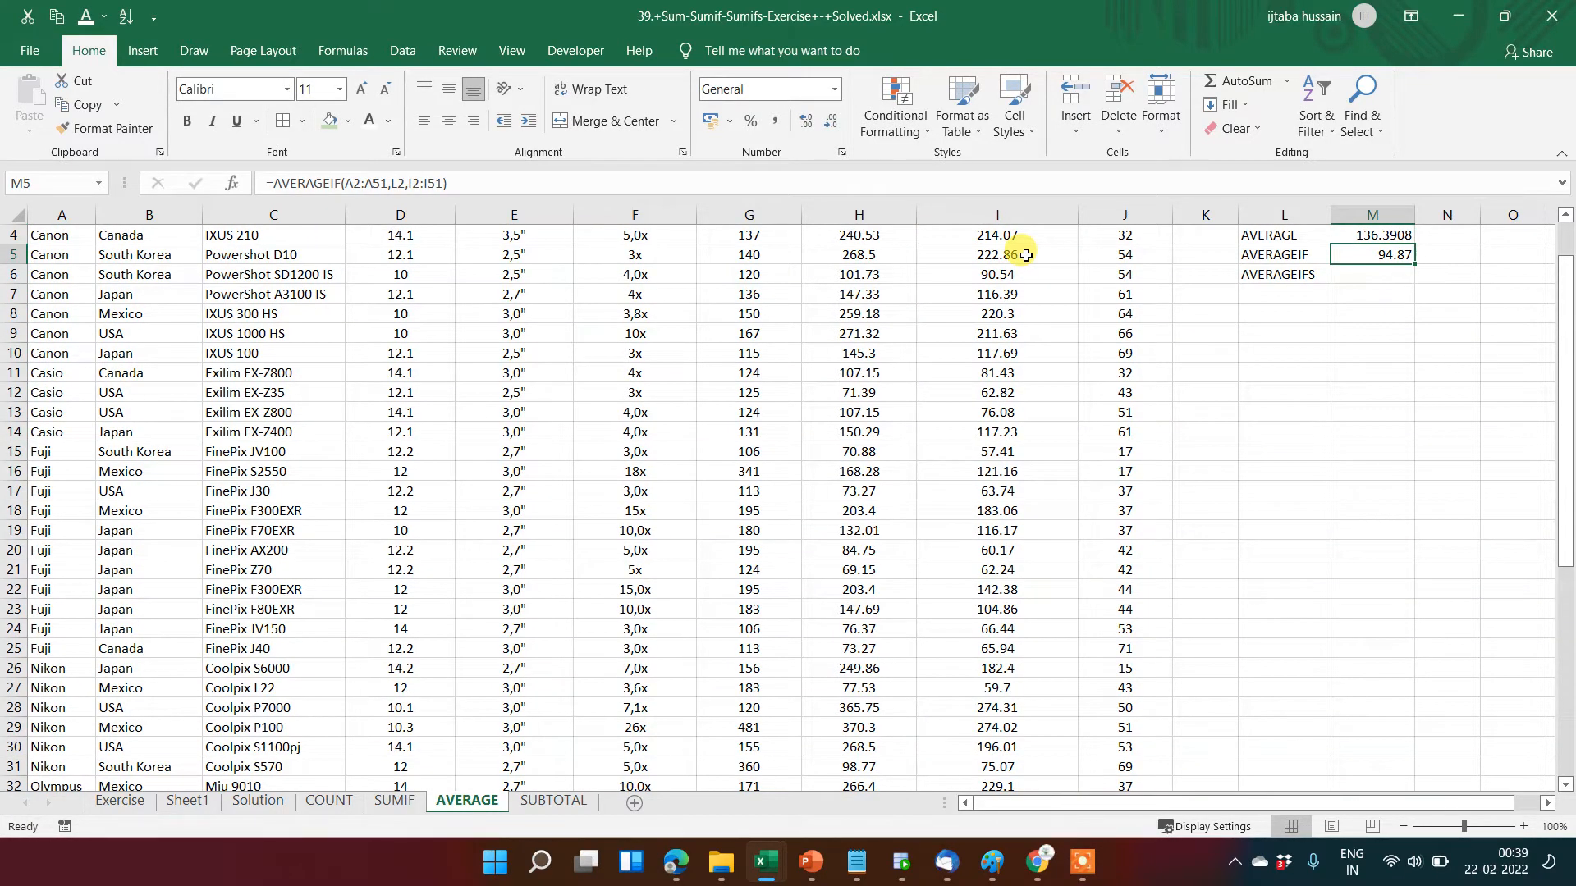
Filter the Brand column to show only the Fuji rows.
{"action": "key", "text": "Left"}
{"action": "key", "text": "Left"}
{"action": "key", "text": "Left"}
{"action": "key", "text": "Left"}
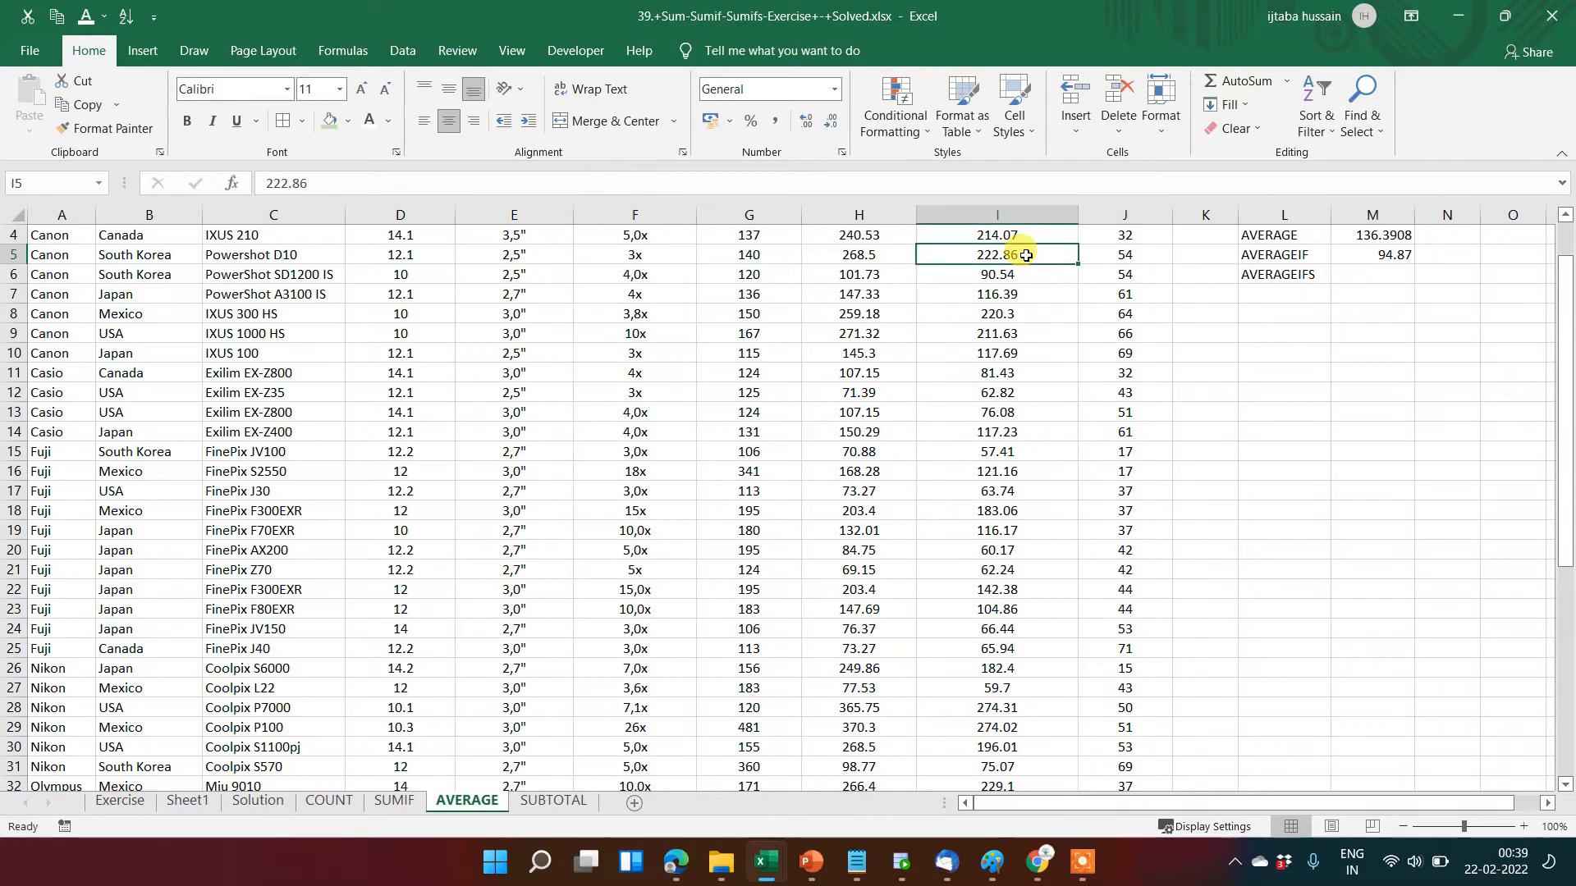
{"action": "key", "text": "ctrl+Left"}
{"action": "key", "text": "ctrl+Up"}
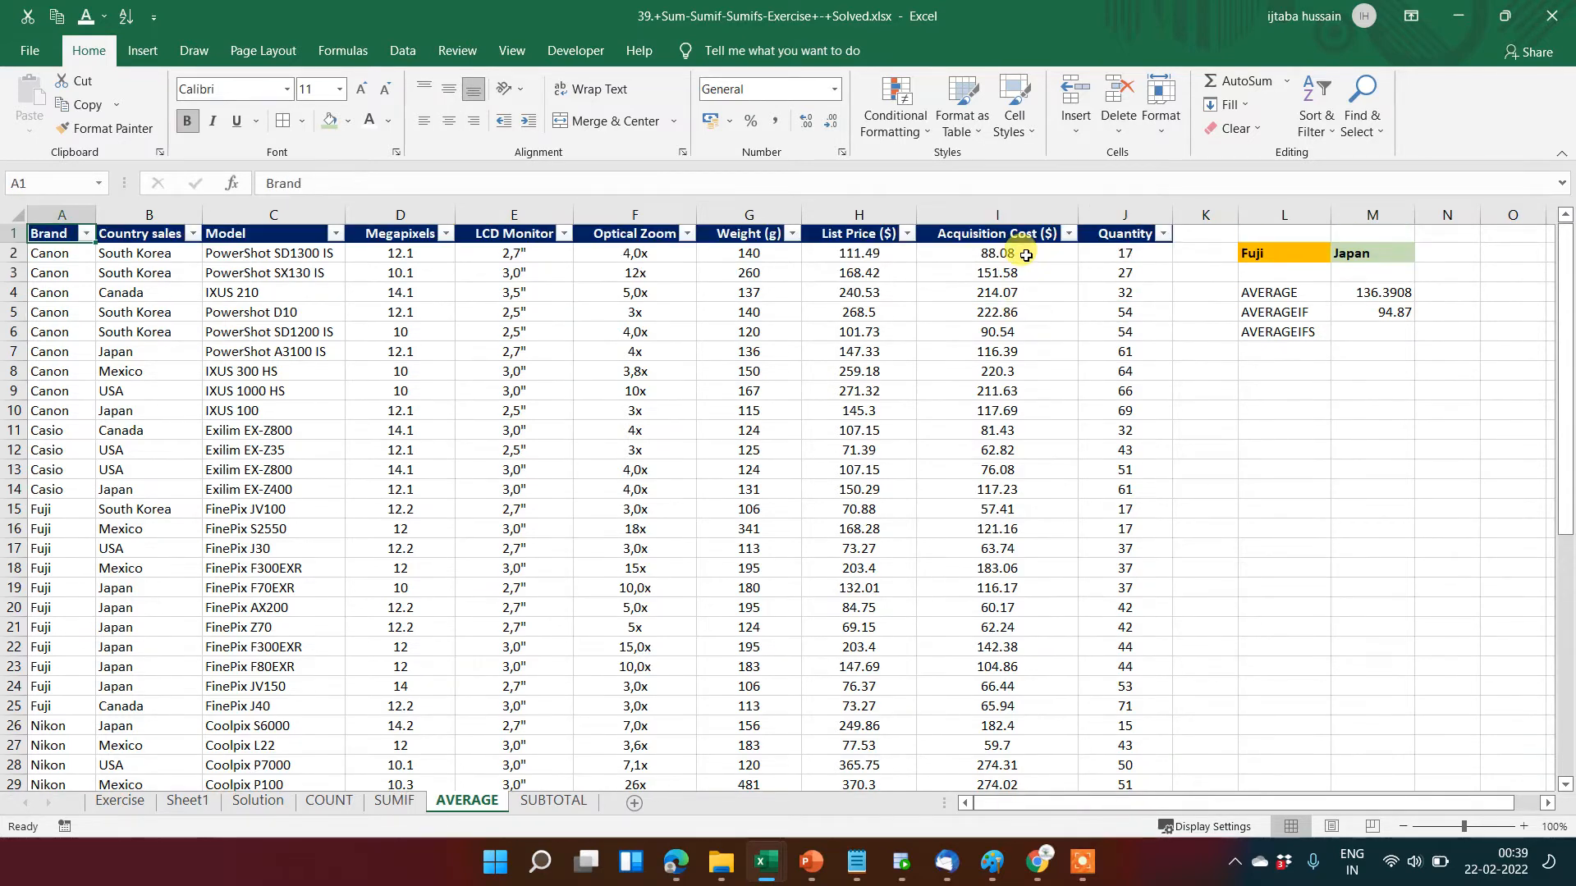
{"action": "key", "text": "alt+Down"}
{"action": "key", "text": "Down"}
{"action": "key", "text": "Down"}
{"action": "key", "text": "Down"}
{"action": "key", "text": "Down"}
{"action": "key", "text": "Up"}
{"action": "key", "text": "Up"}
{"action": "key", "text": "Up"}
{"action": "key", "text": "Up"}
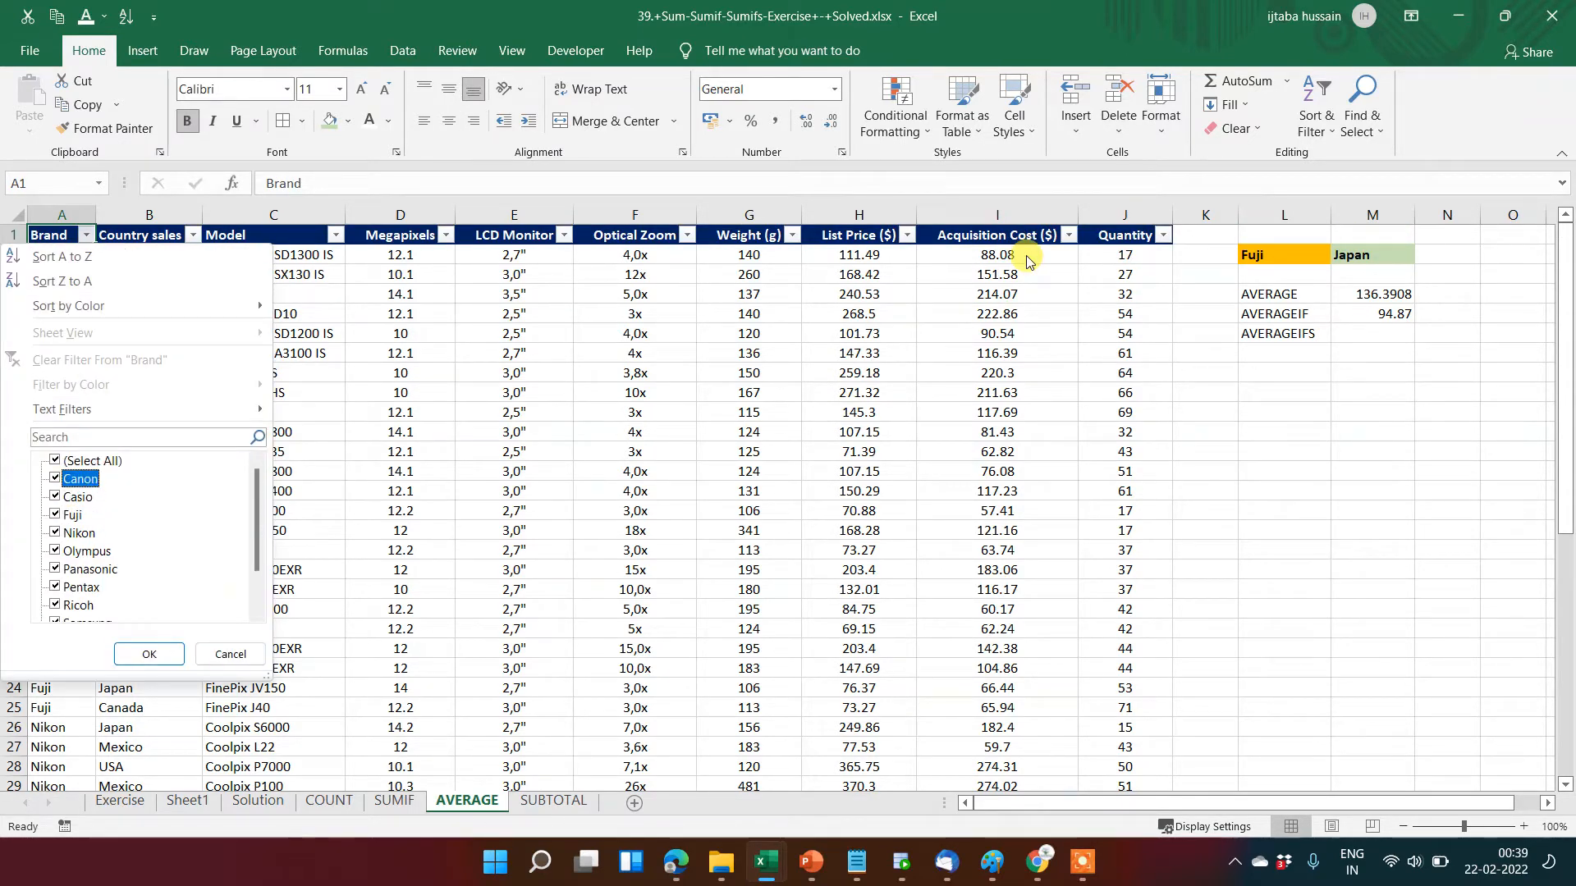
{"action": "key", "text": "space"}
{"action": "key", "text": "Down"}
{"action": "key", "text": "Down"}
{"action": "key", "text": "Down"}
{"action": "key", "text": "space"}
{"action": "key", "text": "Return"}
{"action": "key", "text": "Down"}
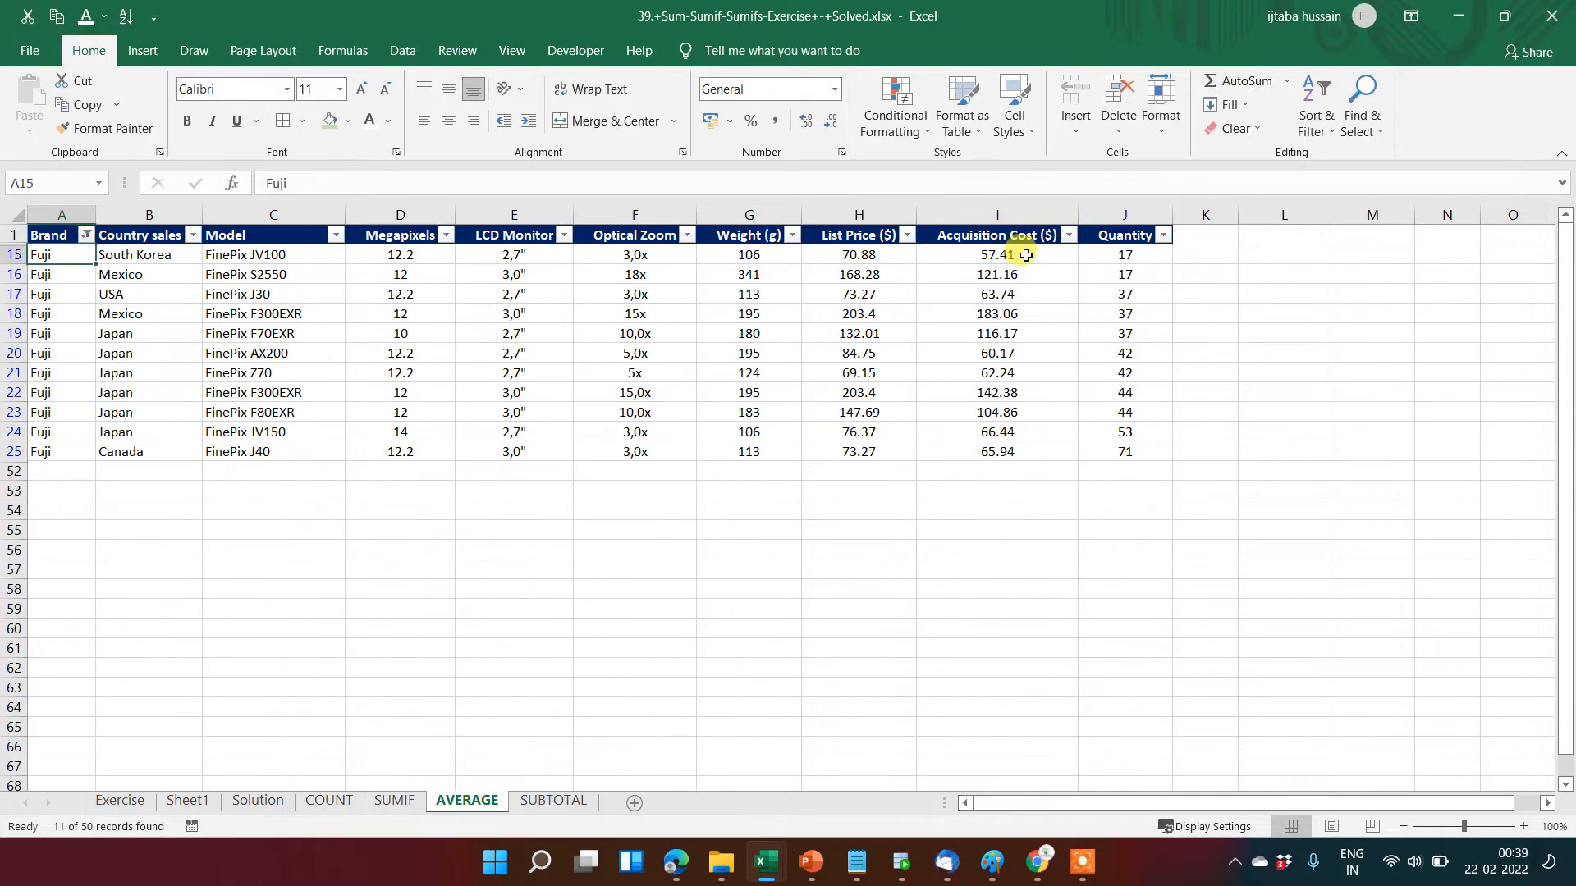
Select the filtered Fuji rows' Acquisition Cost values to check their average against the AVERAGEIF result.
{"action": "key", "text": "Right"}
{"action": "key", "text": "Right"}
{"action": "key", "text": "Right"}
{"action": "key", "text": "Right"}
{"action": "key", "text": "Right"}
{"action": "key", "text": "Right"}
{"action": "key", "text": "Right"}
{"action": "key", "text": "Right"}
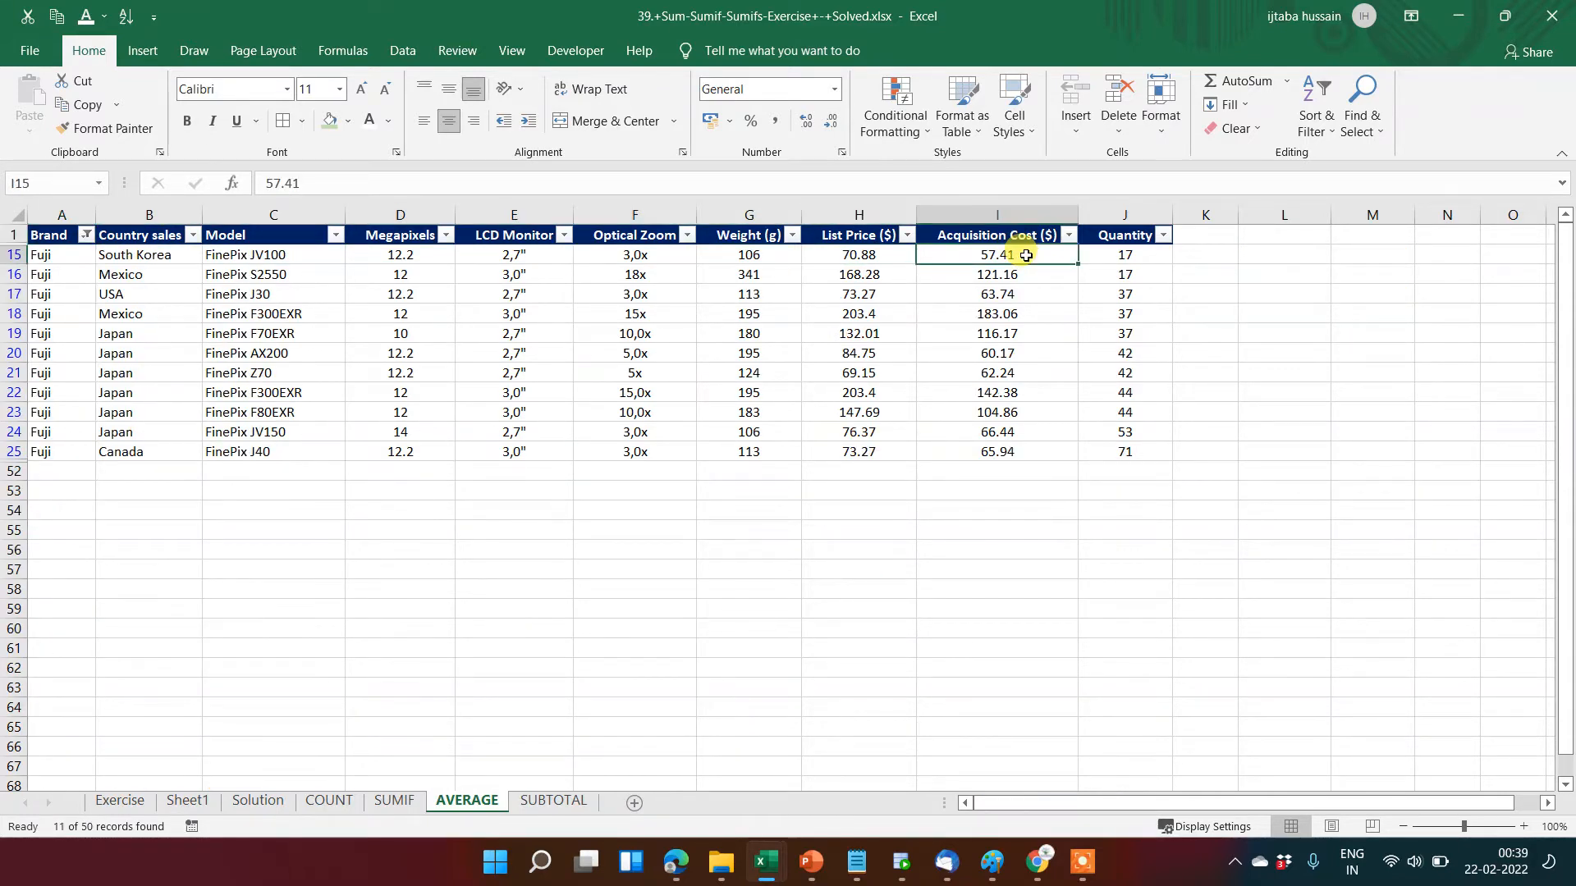
{"action": "key", "text": "ctrl+shift+Down"}
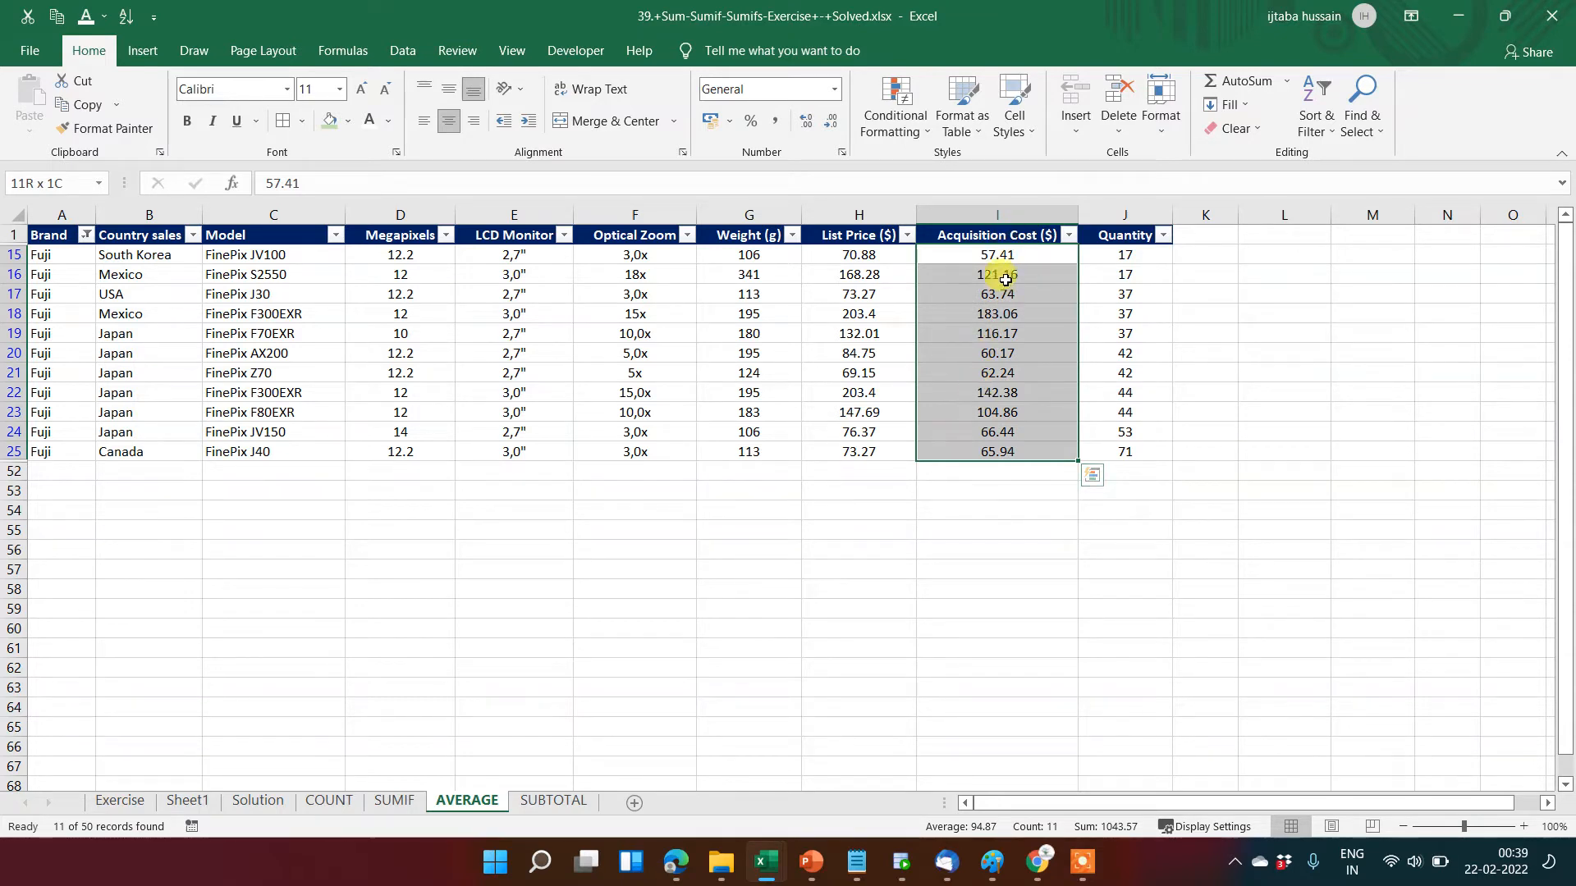
{"action": "left_click", "coordinate": [975, 829]}
{"action": "left_click", "coordinate": [1049, 351]}
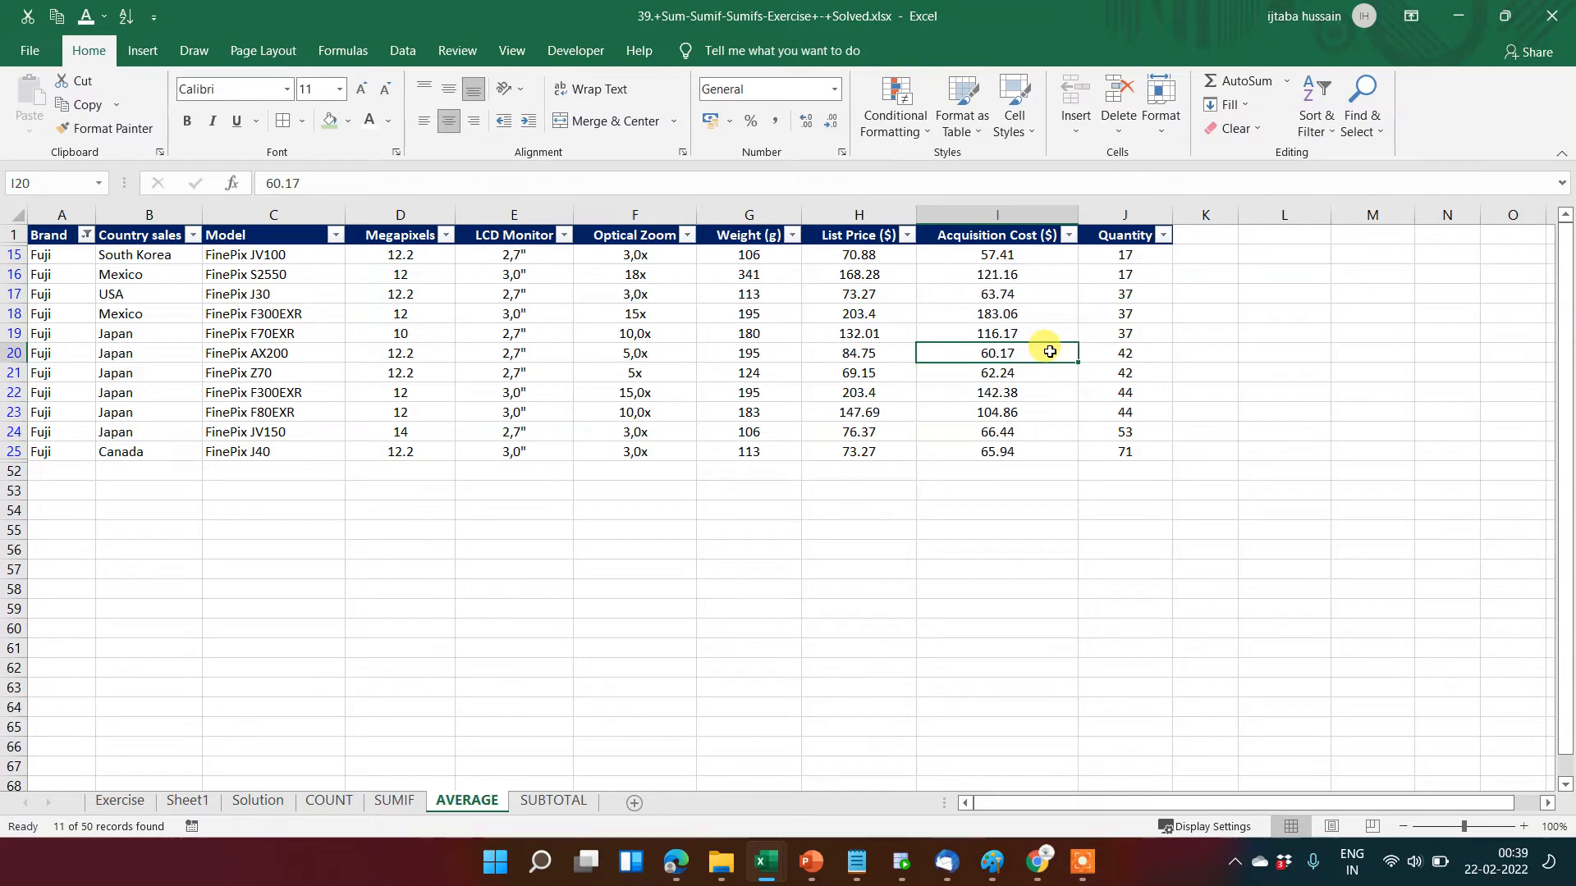
Clear the Brand filter to show all the camera rows again.
{"action": "key", "text": "Right"}
{"action": "key", "text": "ctrl+Up"}
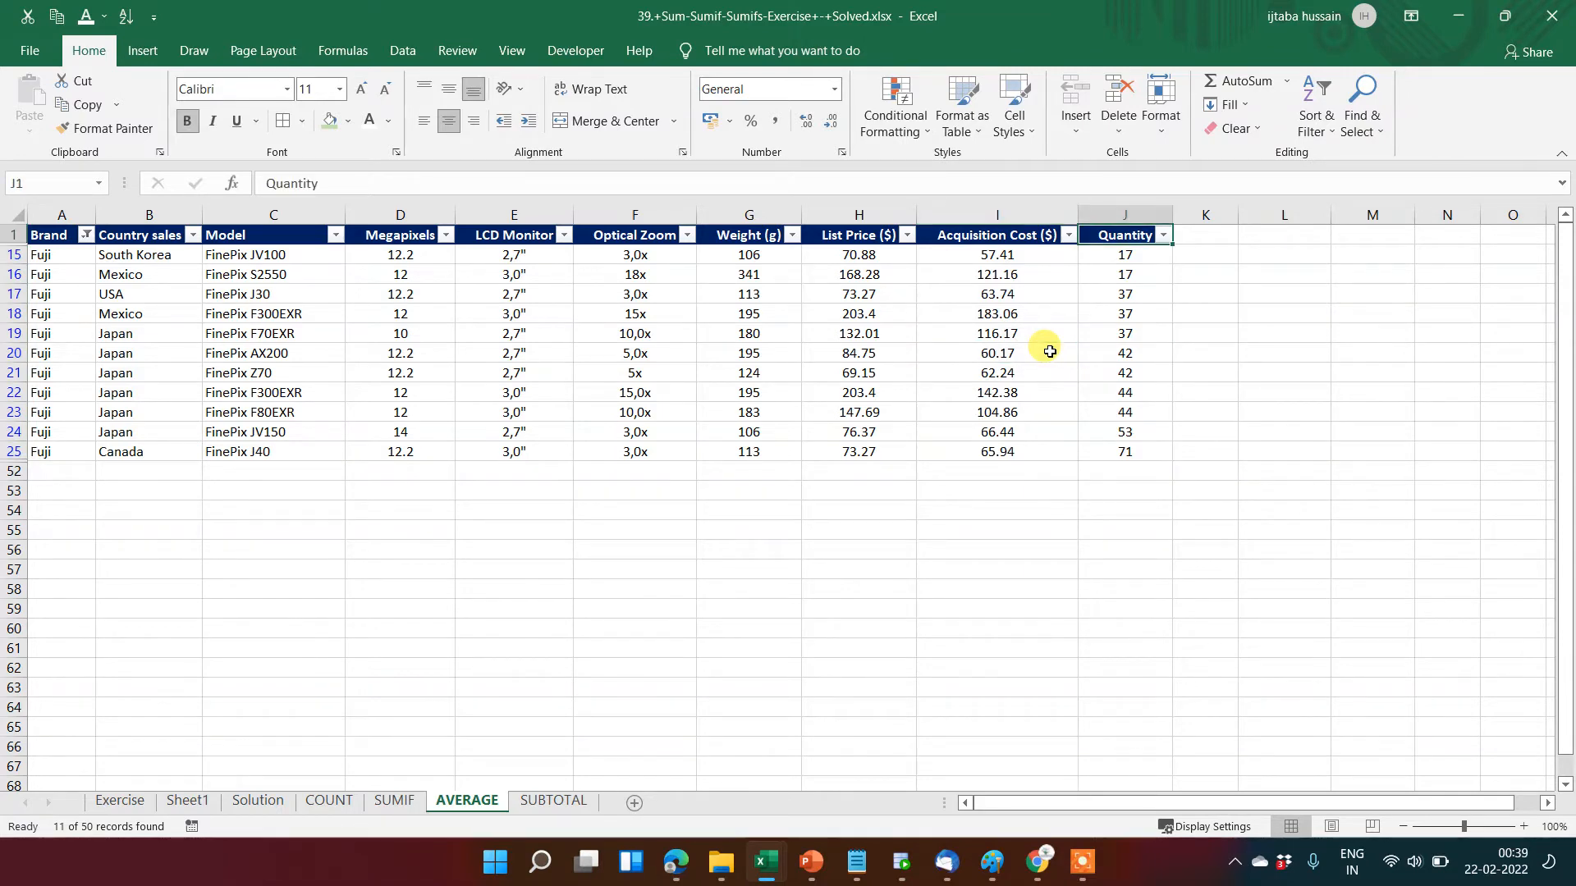
{"action": "key", "text": "alt+d"}
{"action": "key", "text": "f"}
{"action": "key", "text": "s"}
Start an AVERAGEIFS formula in cell M6, beside the AVERAGEIFS label.
{"action": "key", "text": "Down"}
{"action": "key", "text": "Down"}
{"action": "key", "text": "Down"}
{"action": "key", "text": "Down"}
{"action": "key", "text": "Right"}
{"action": "key", "text": "Right"}
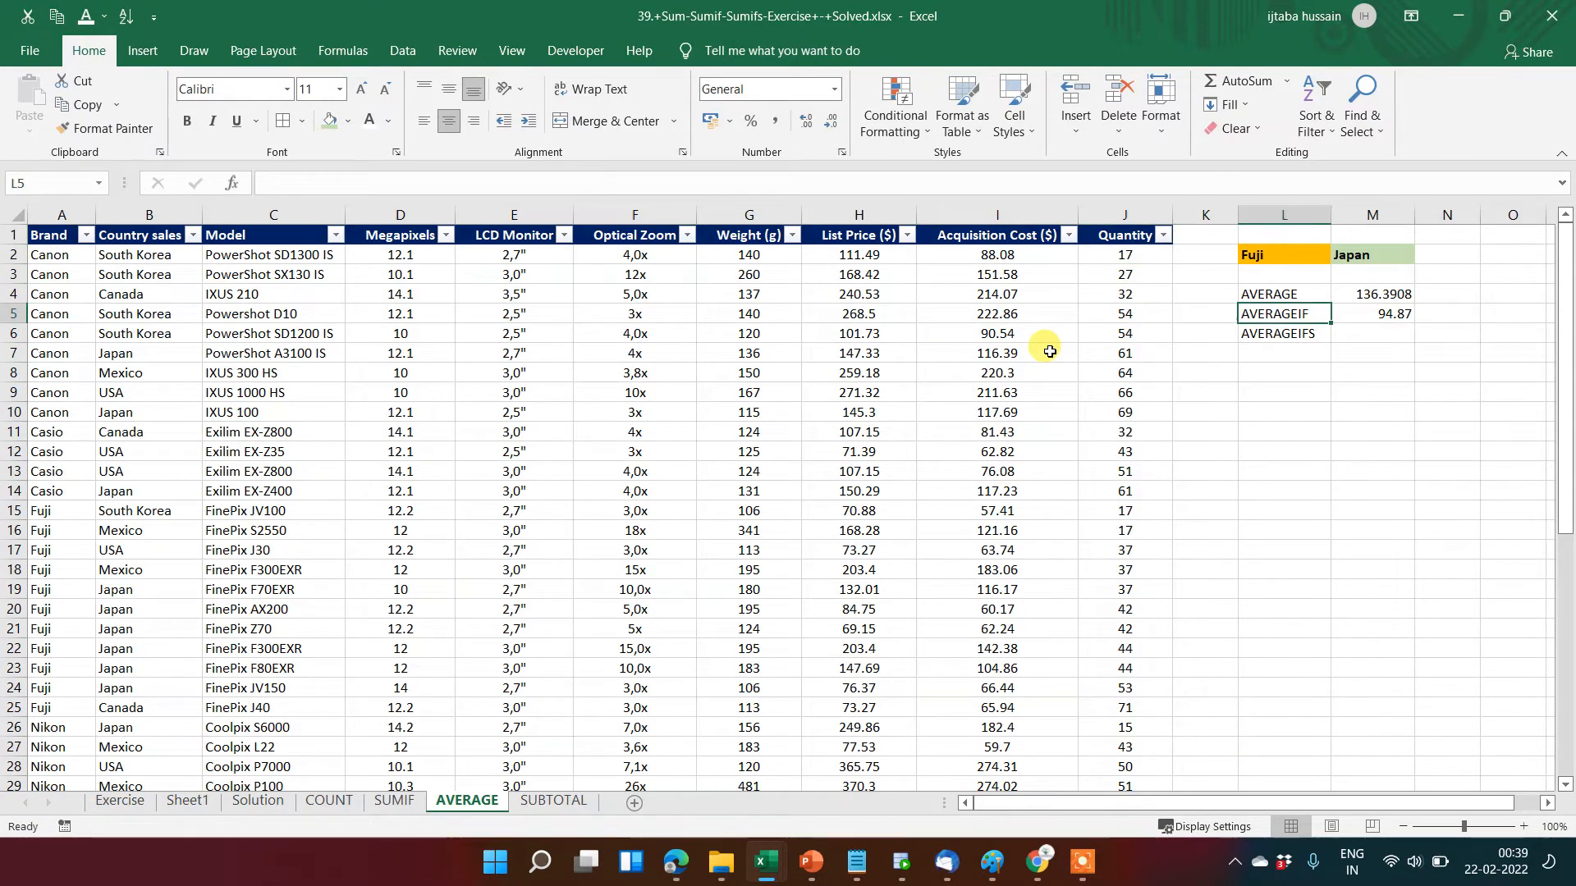
{"action": "key", "text": "Right"}
{"action": "key", "text": "Down"}
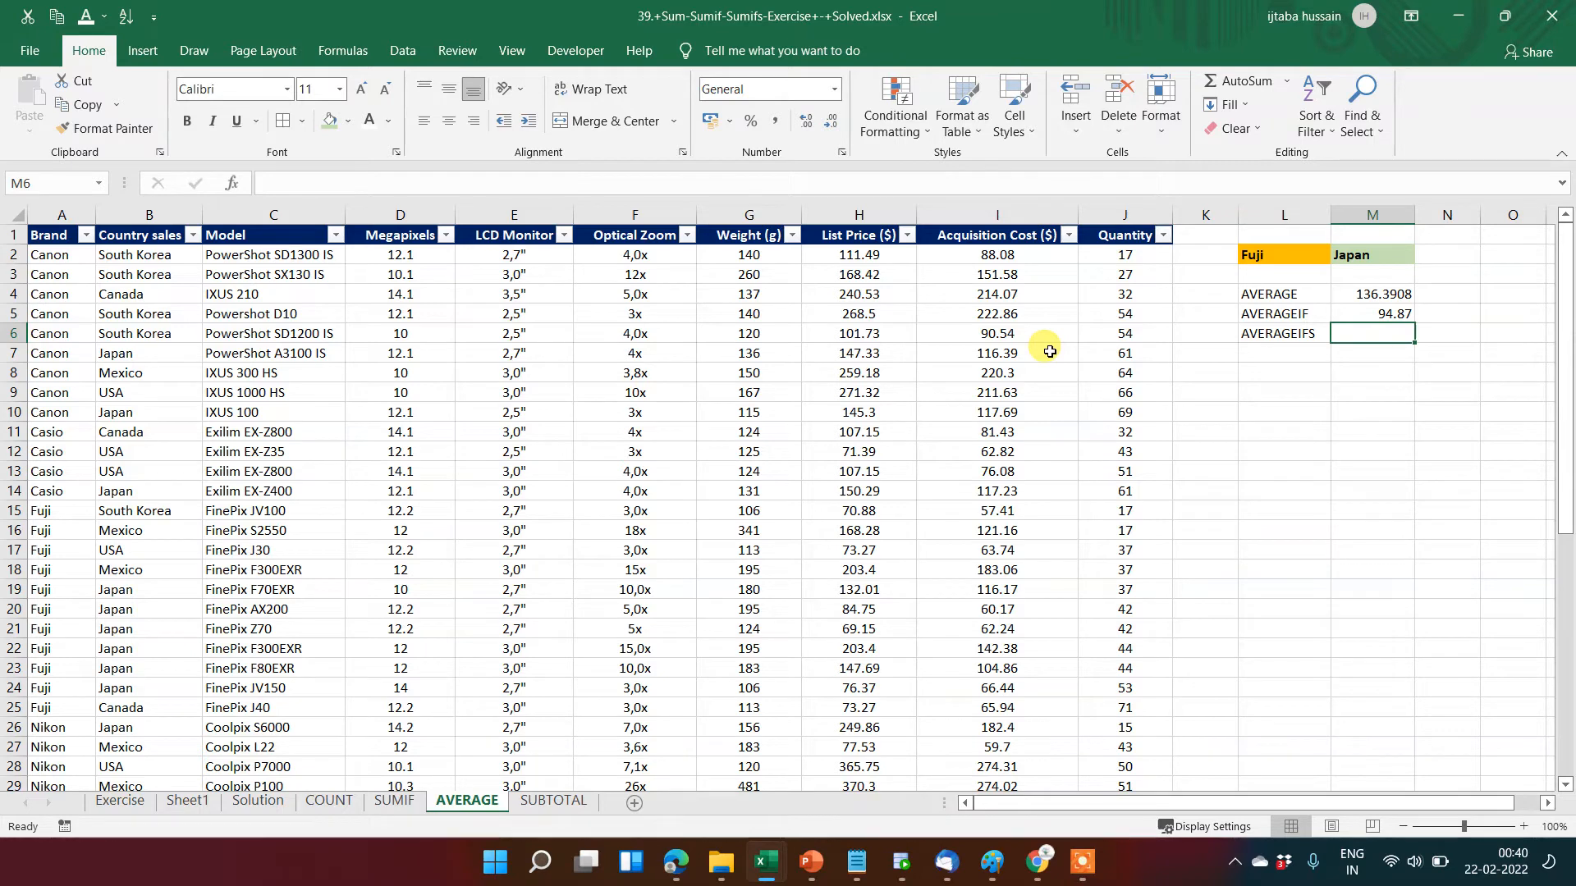
{"action": "type", "text": "=average"}
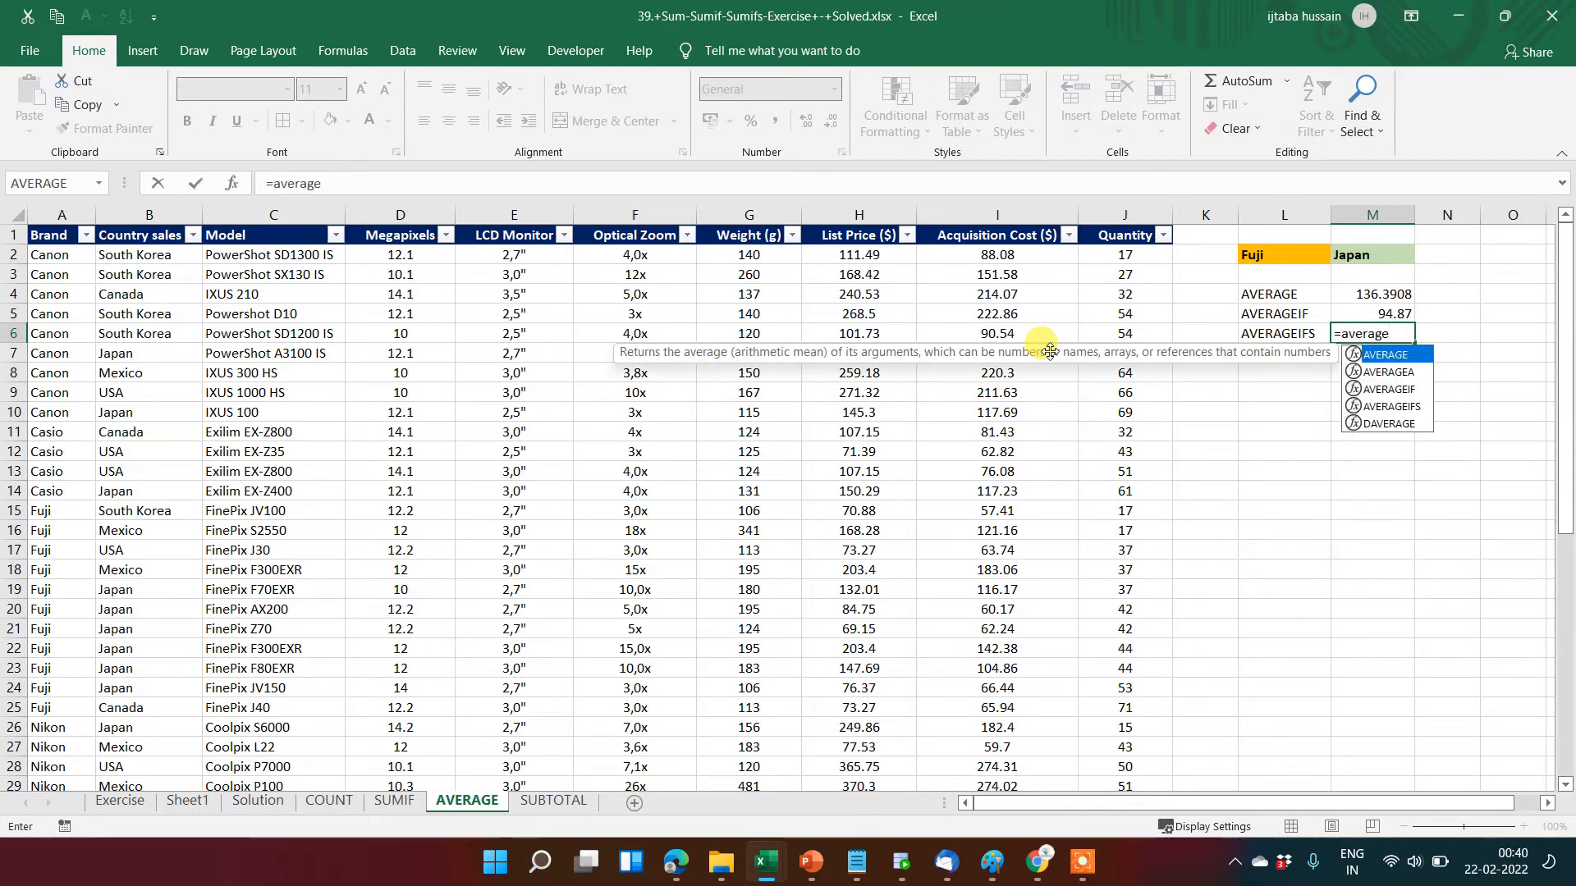
{"action": "key", "text": "Down"}
{"action": "key", "text": "Down"}
{"action": "key", "text": "Down"}
{"action": "key", "text": "Tab"}
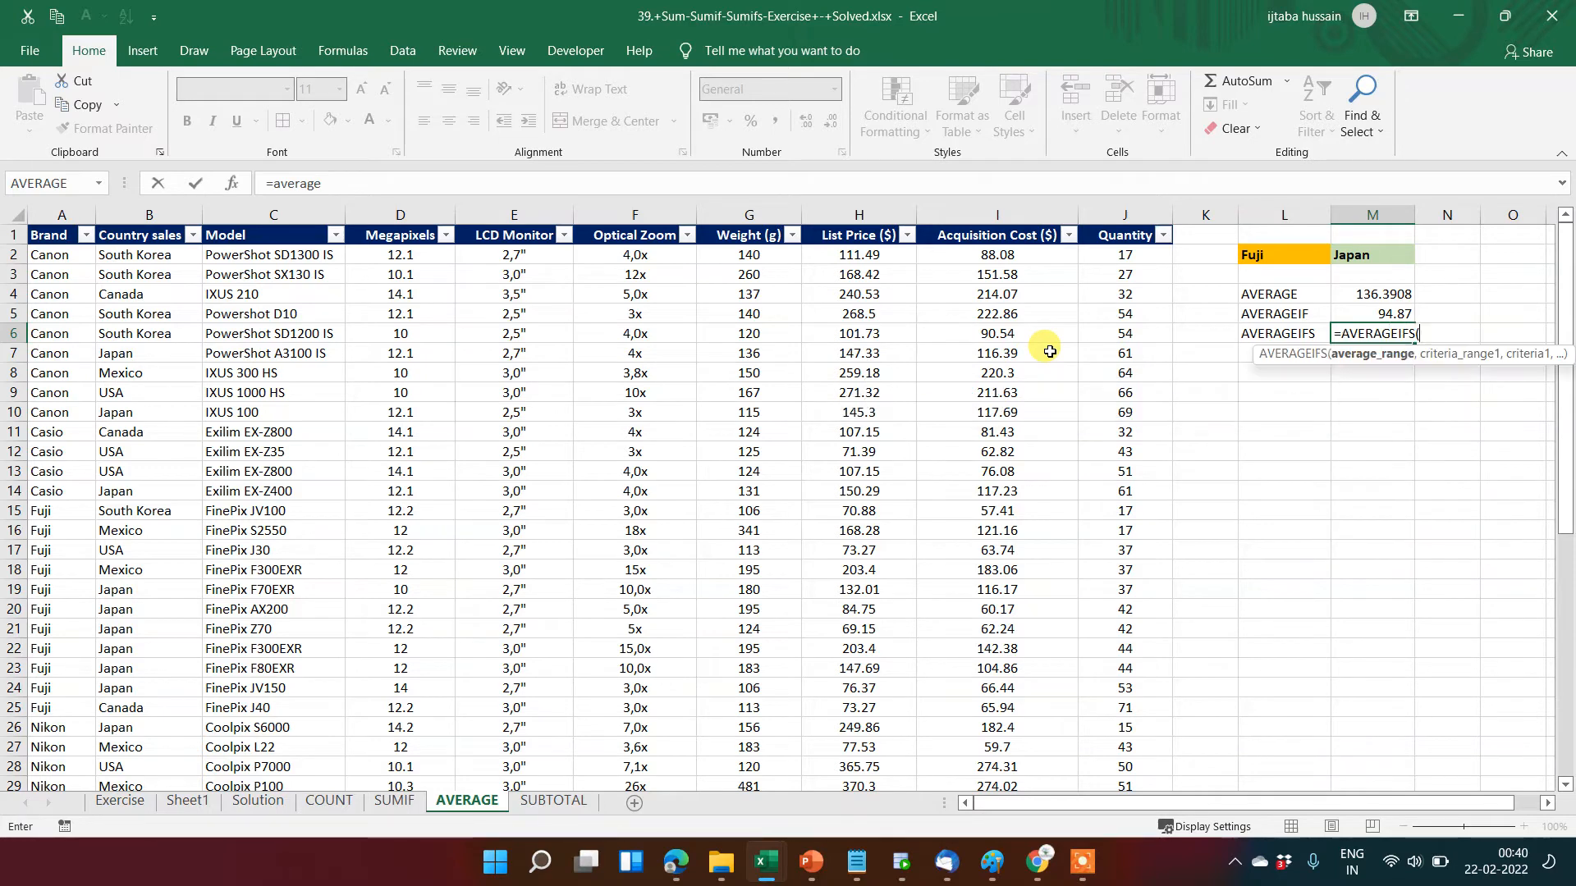
Set the AVERAGEIFS average range to the Acquisition Cost values I2:I51.
{"action": "key", "text": "Left"}
{"action": "key", "text": "Left"}
{"action": "key", "text": "Left"}
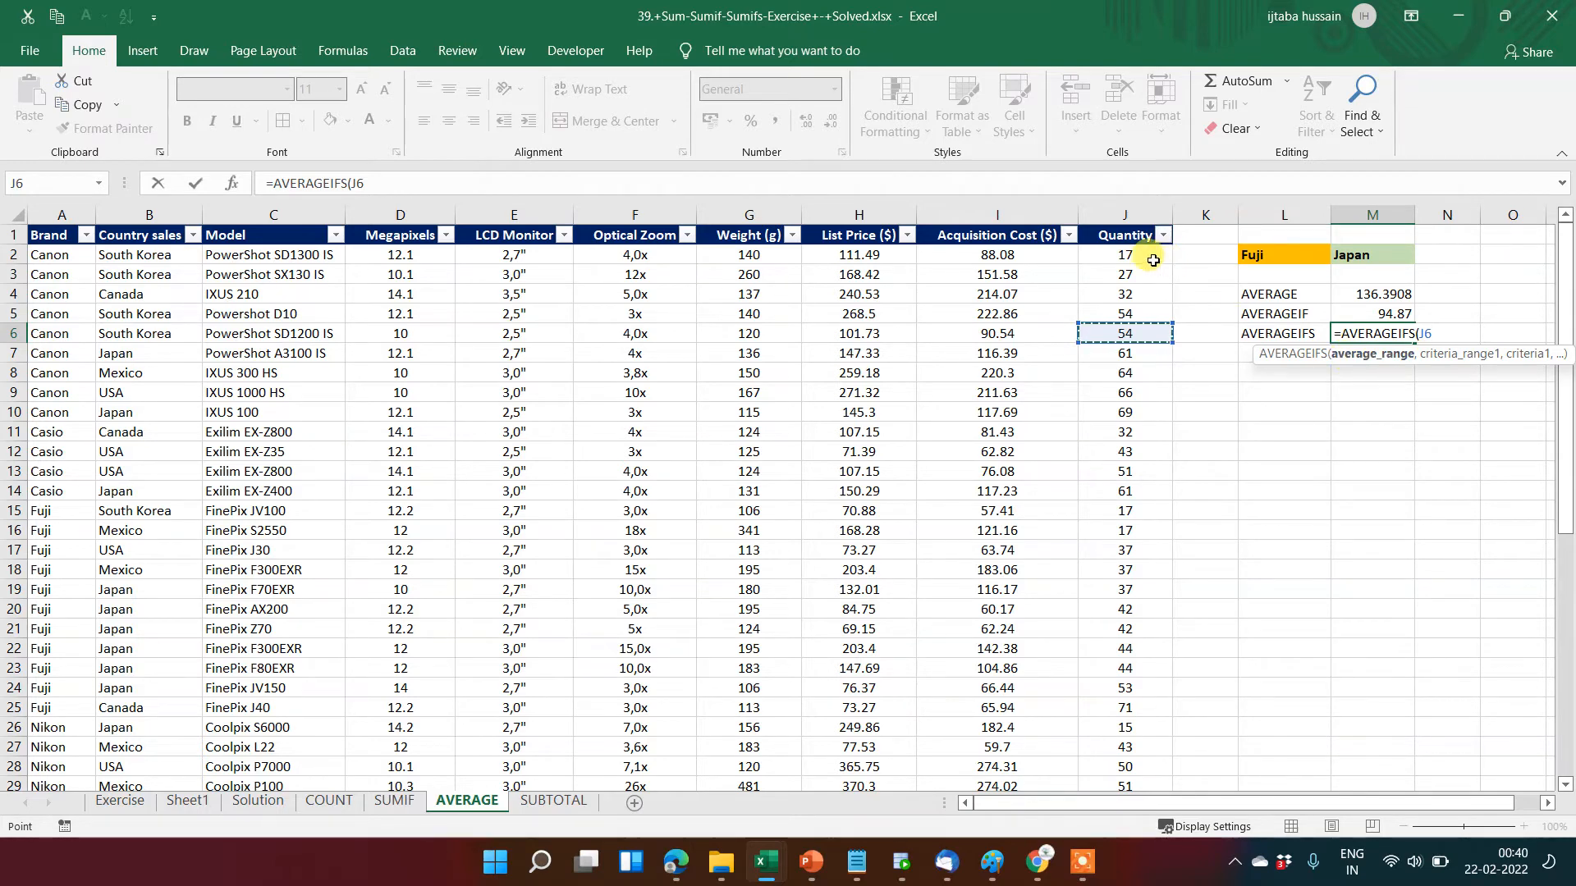
{"action": "key", "text": "Left"}
{"action": "key", "text": "ctrl+Up"}
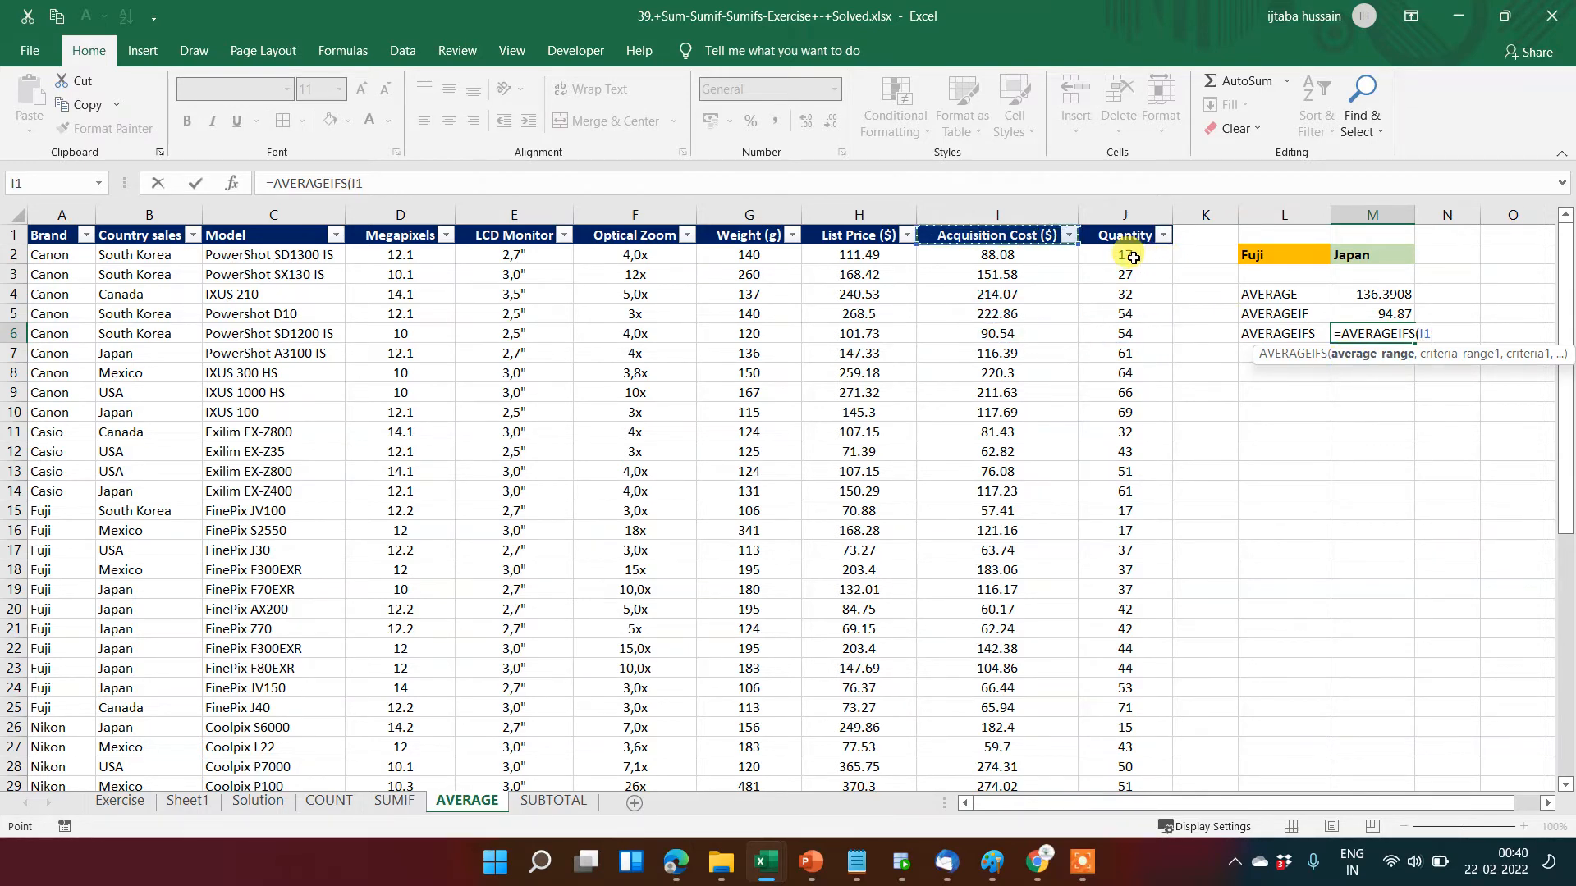
{"action": "key", "text": "Down"}
{"action": "key", "text": "ctrl+shift+Down"}
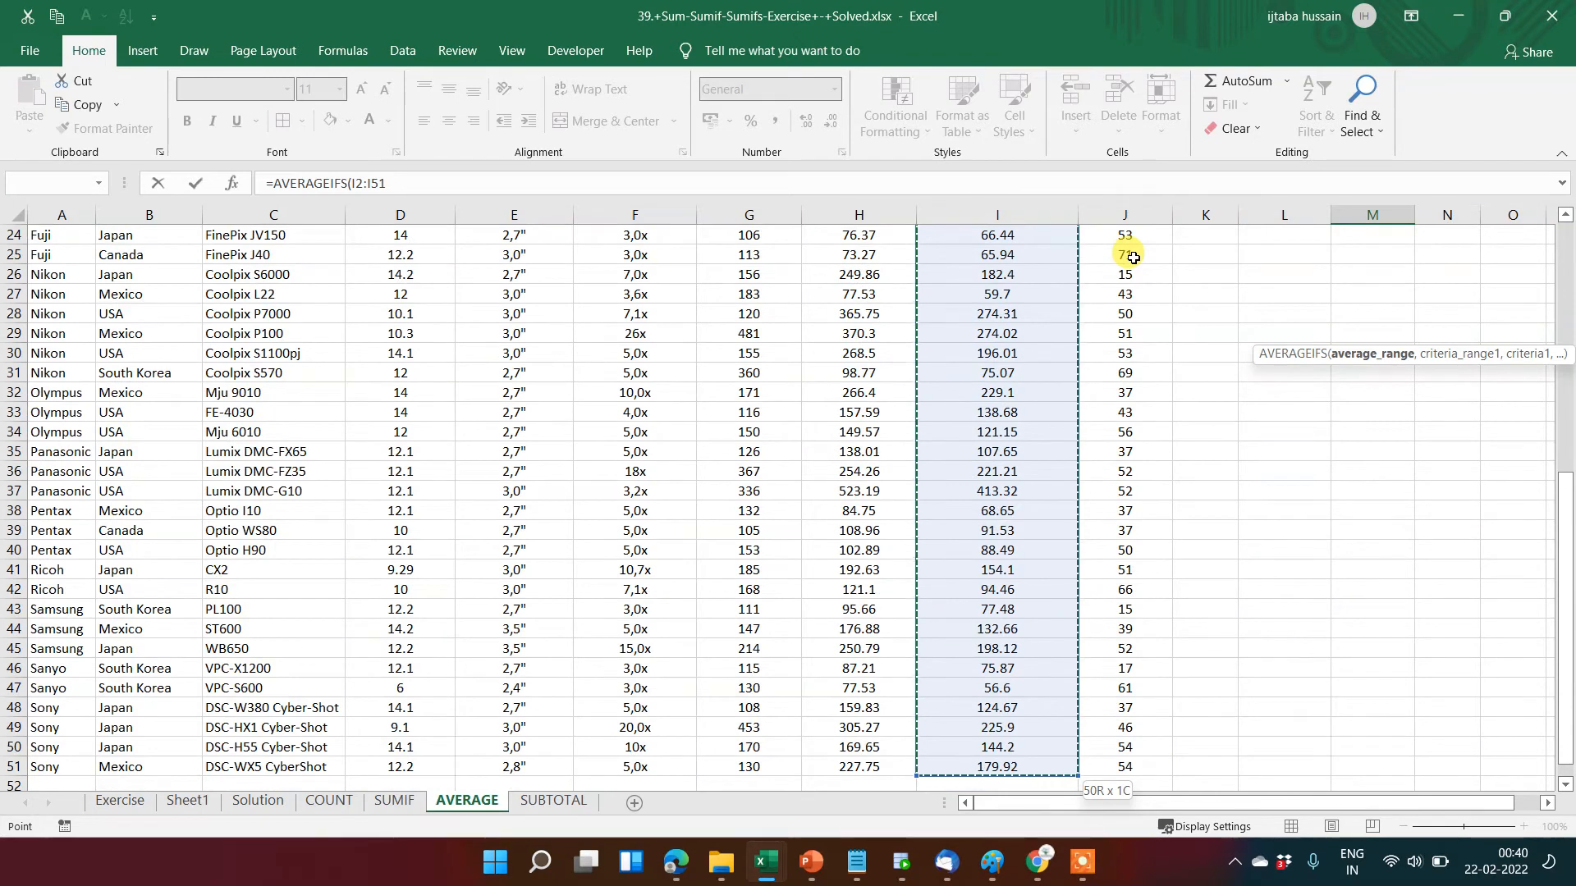
{"action": "type", "text": ","}
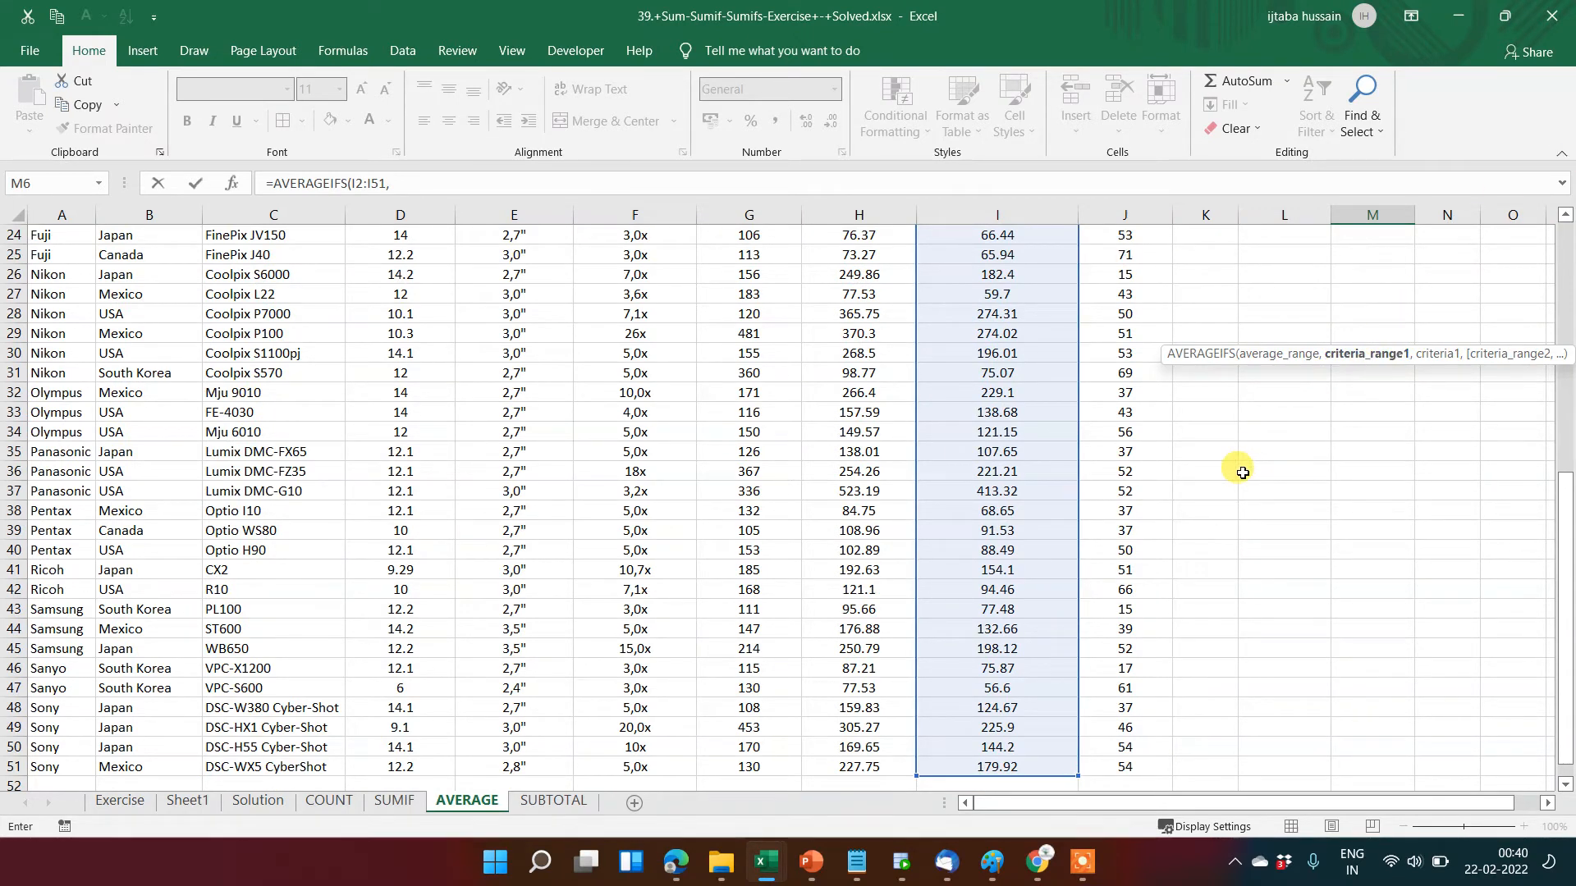
Set the first AVERAGEIFS criteria range to the Brand column values A2:A51.
{"action": "key", "text": "Up"}
{"action": "key", "text": "Left"}
{"action": "key", "text": "Left"}
{"action": "key", "text": "Left"}
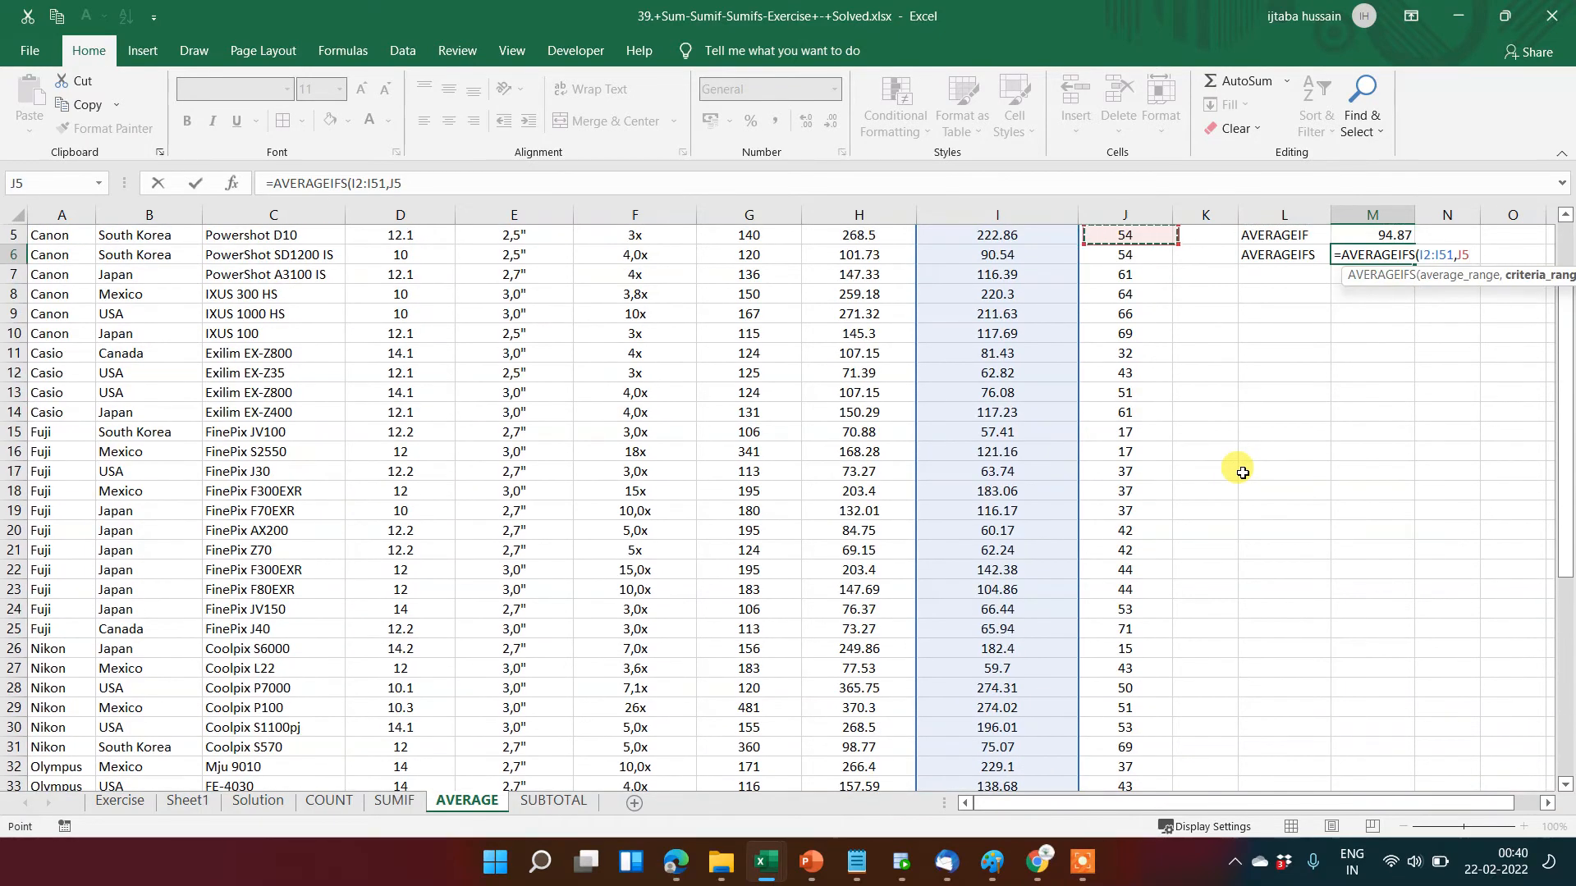
{"action": "key", "text": "ctrl+Up"}
{"action": "key", "text": "ctrl+Left"}
{"action": "key", "text": "Down"}
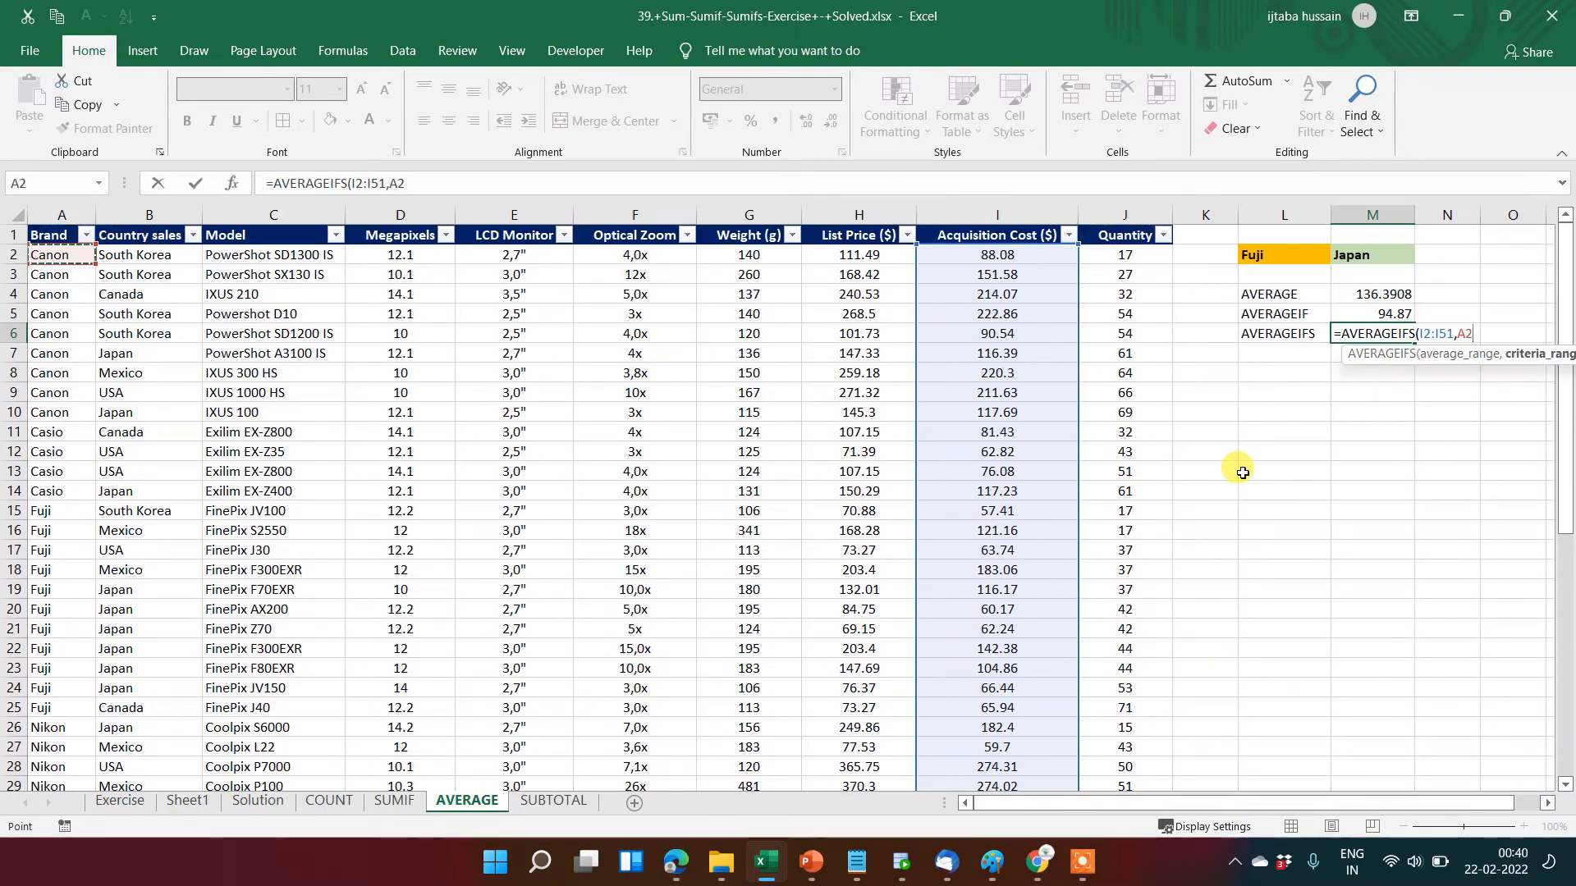
{"action": "key", "text": "ctrl+shift+Down"}
{"action": "type", "text": ","}
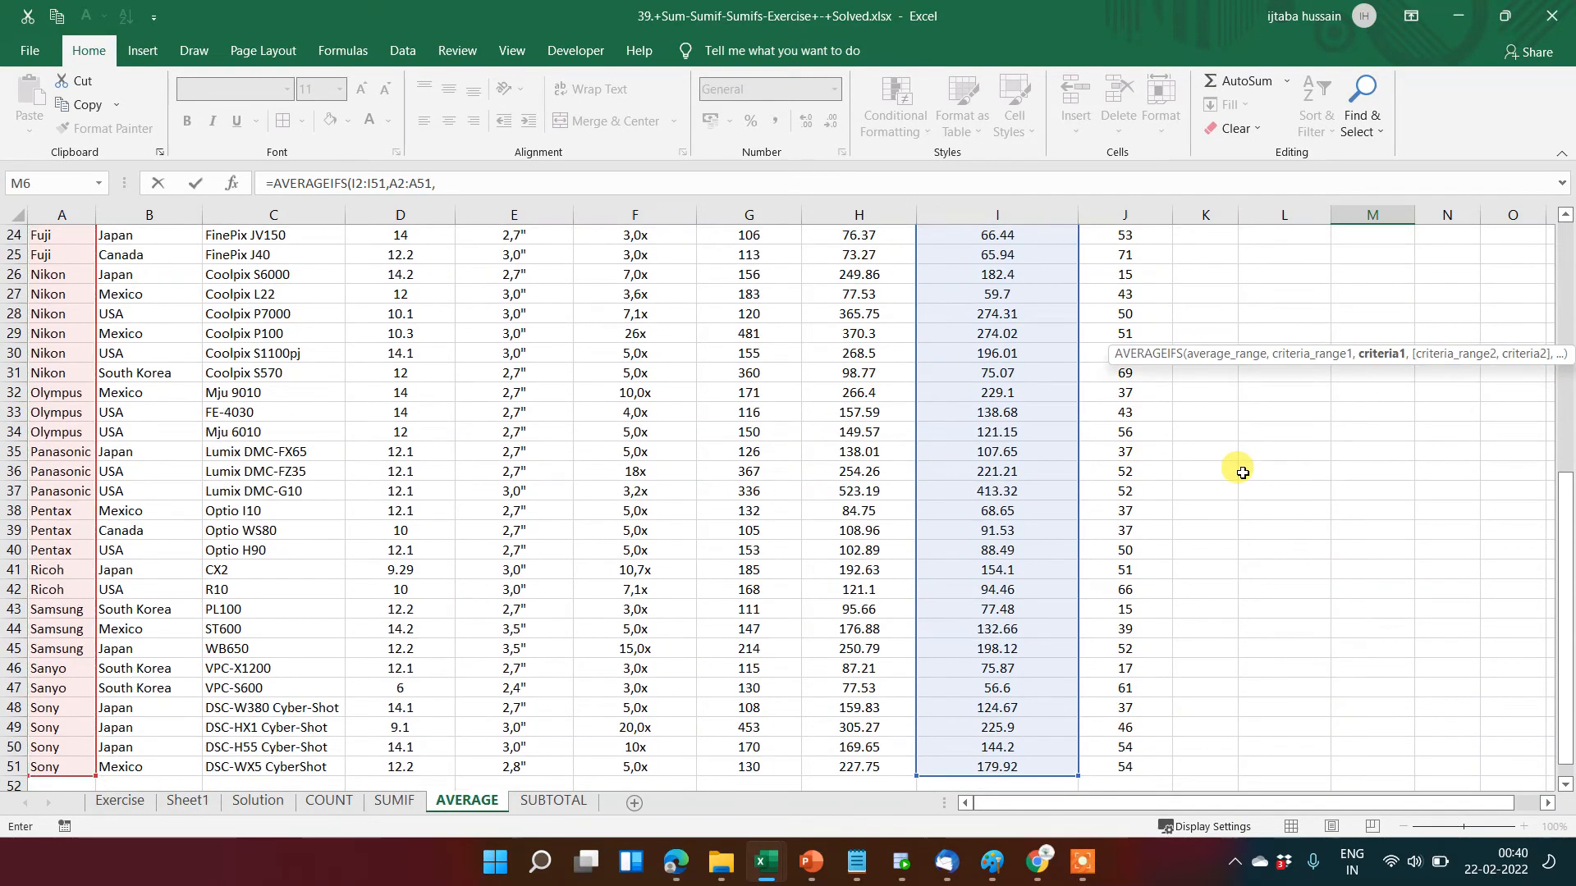
Use cell L2, containing Fuji, as the first AVERAGEIFS criterion.
{"action": "key", "text": "Up"}
{"action": "key", "text": "Up"}
{"action": "key", "text": "Up"}
{"action": "key", "text": "Up"}
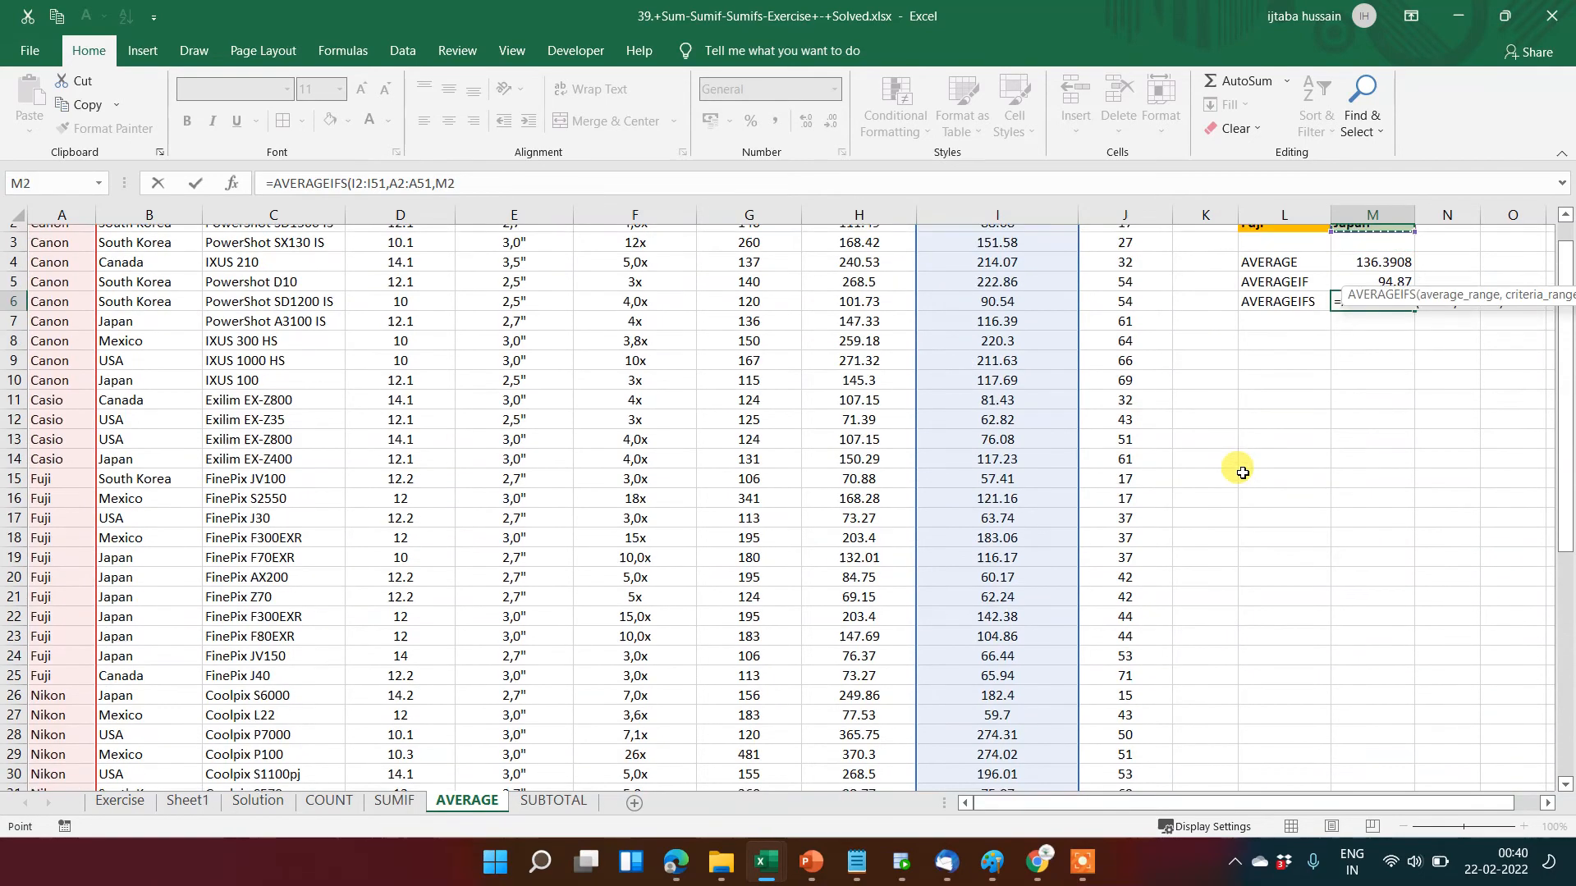
{"action": "key", "text": "Left"}
{"action": "type", "text": ","}
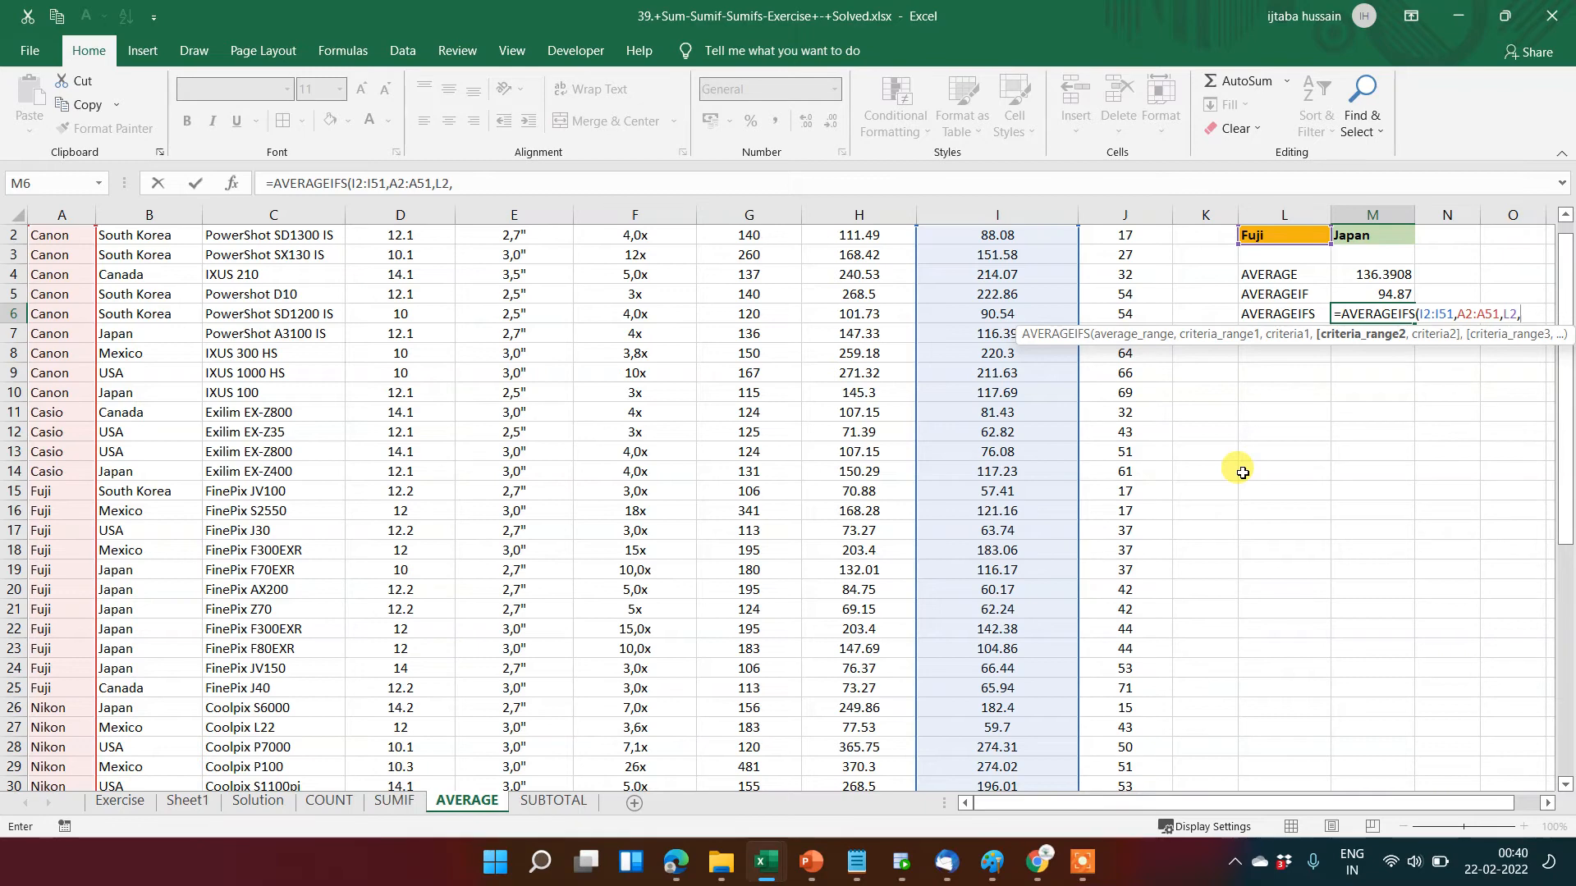
Set the second AVERAGEIFS criteria range to the Country sales values B2:B51.
{"action": "key", "text": "Left"}
{"action": "key", "text": "Left"}
{"action": "key", "text": "Left"}
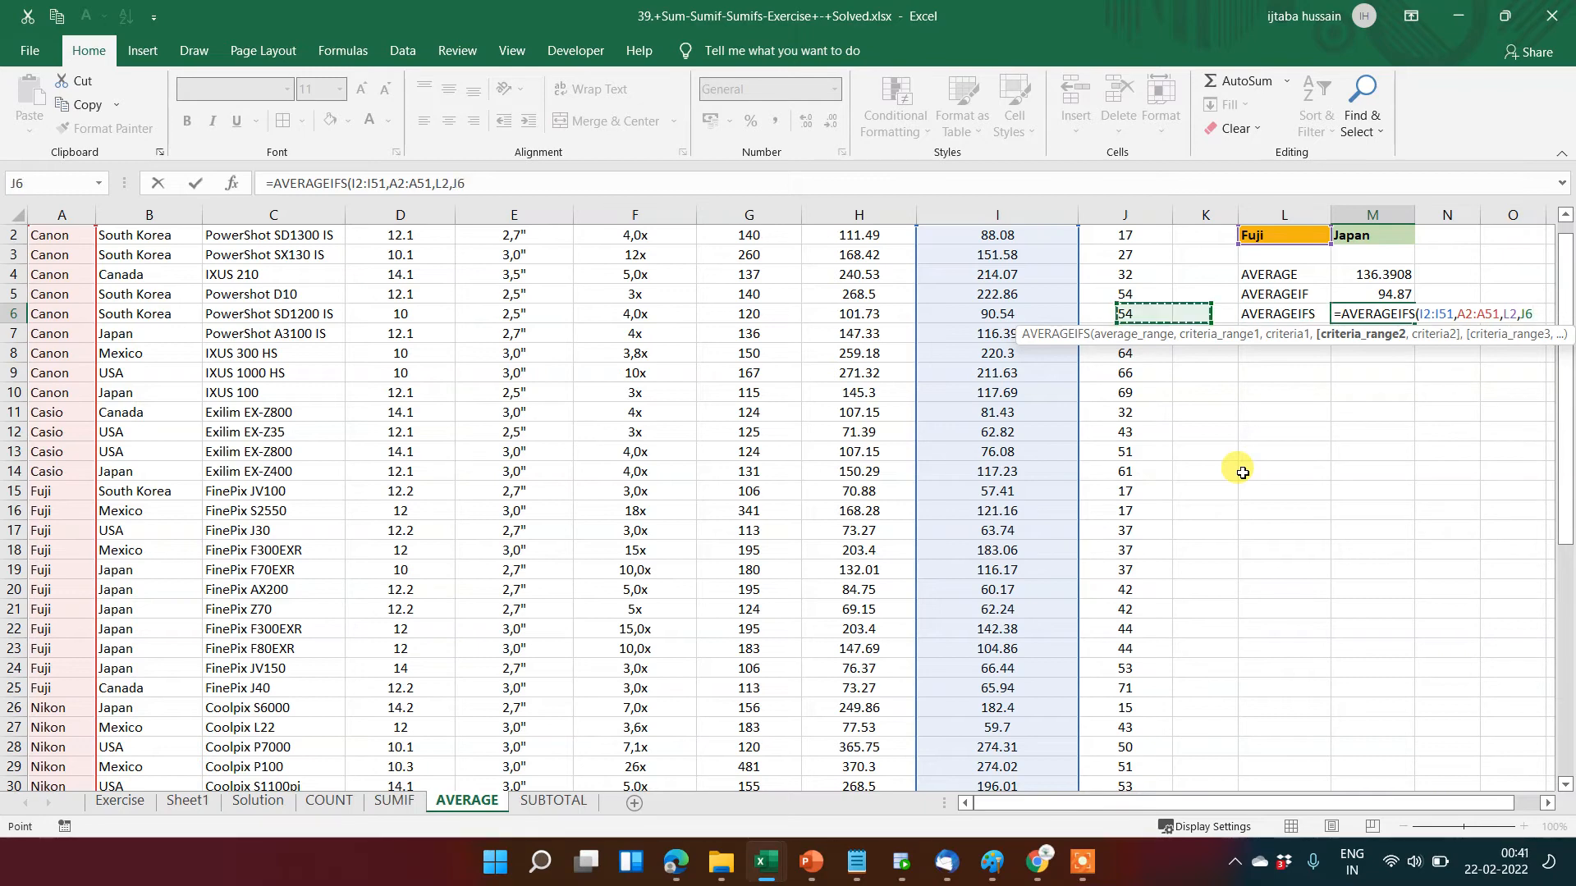
{"action": "key", "text": "ctrl+Home"}
{"action": "key", "text": "Down"}
{"action": "key", "text": "Right"}
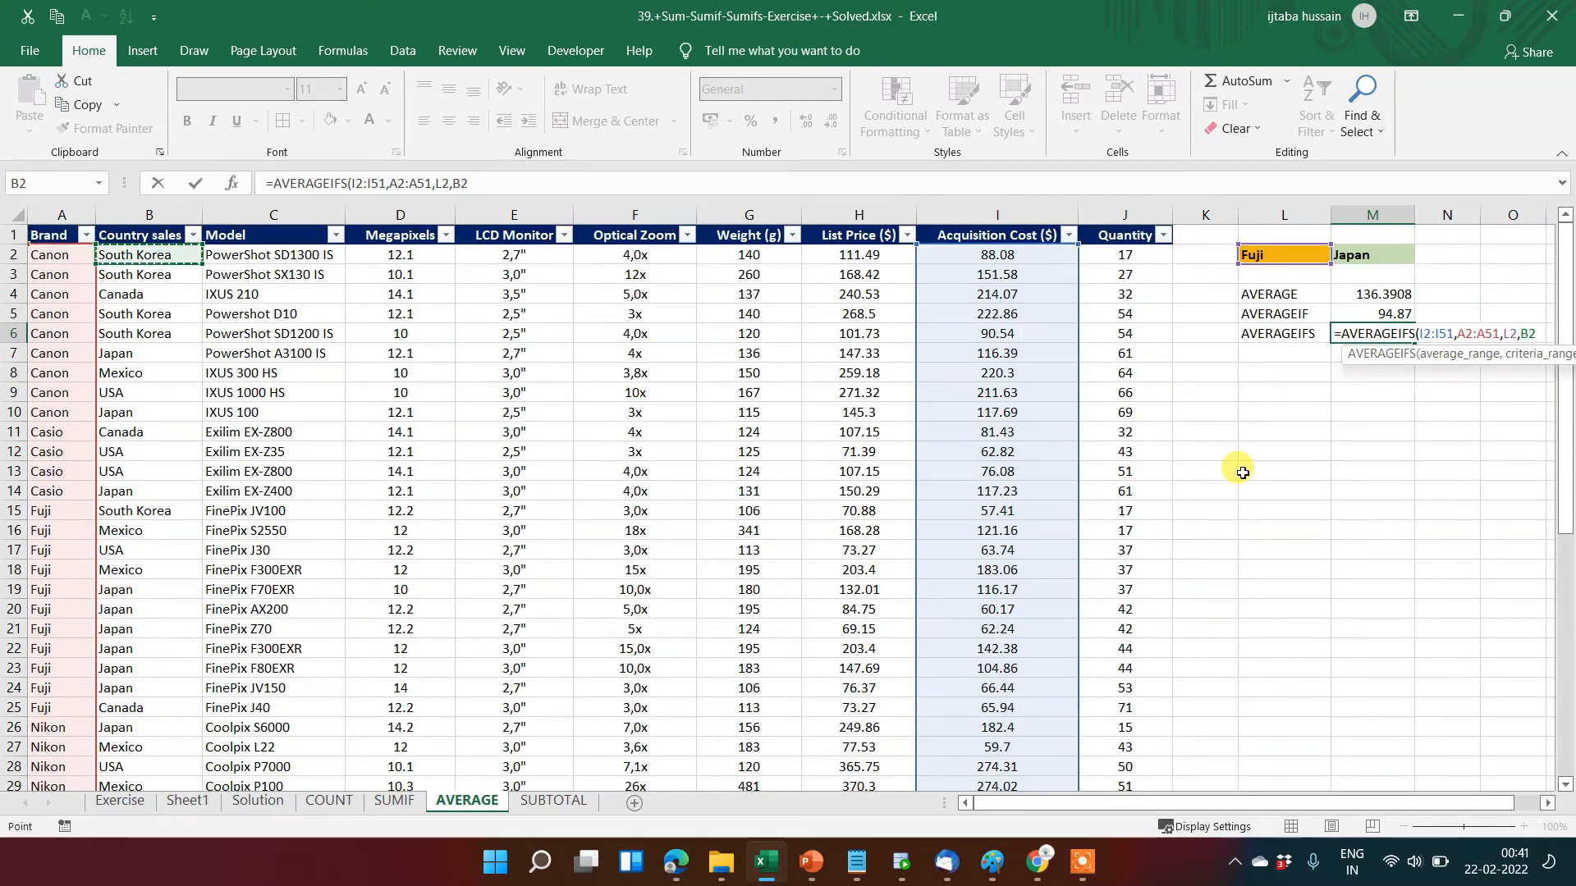
{"action": "key", "text": "ctrl+shift+Down"}
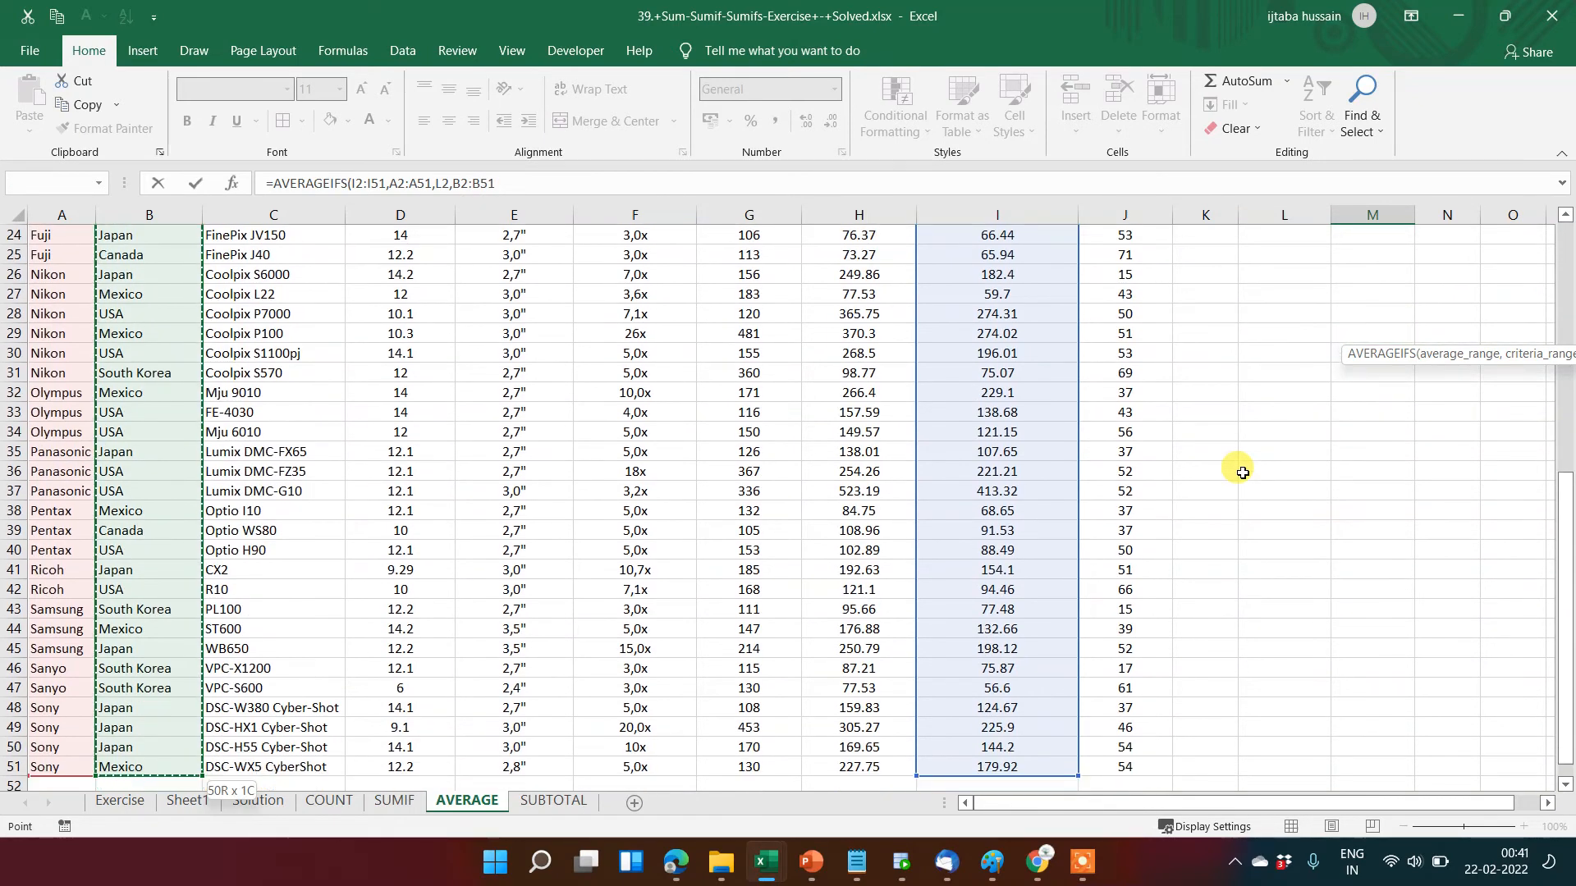
{"action": "type", "text": ","}
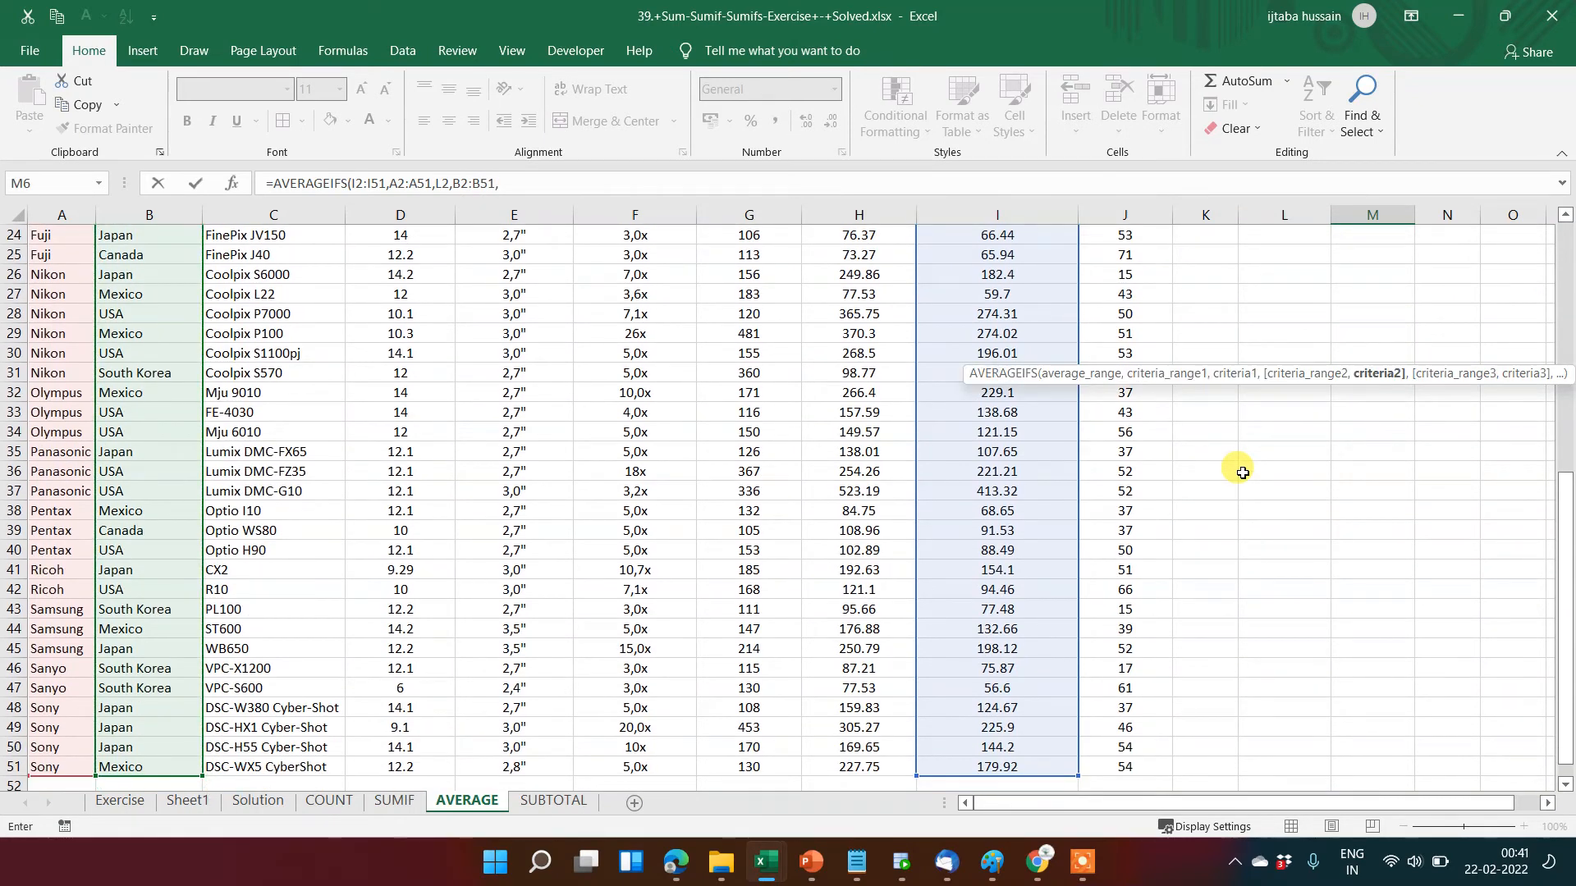
Use cell M2, containing Japan, as the second criterion and complete the AVERAGEIFS formula in M6.
{"action": "key", "text": "Up"}
{"action": "key", "text": "Up"}
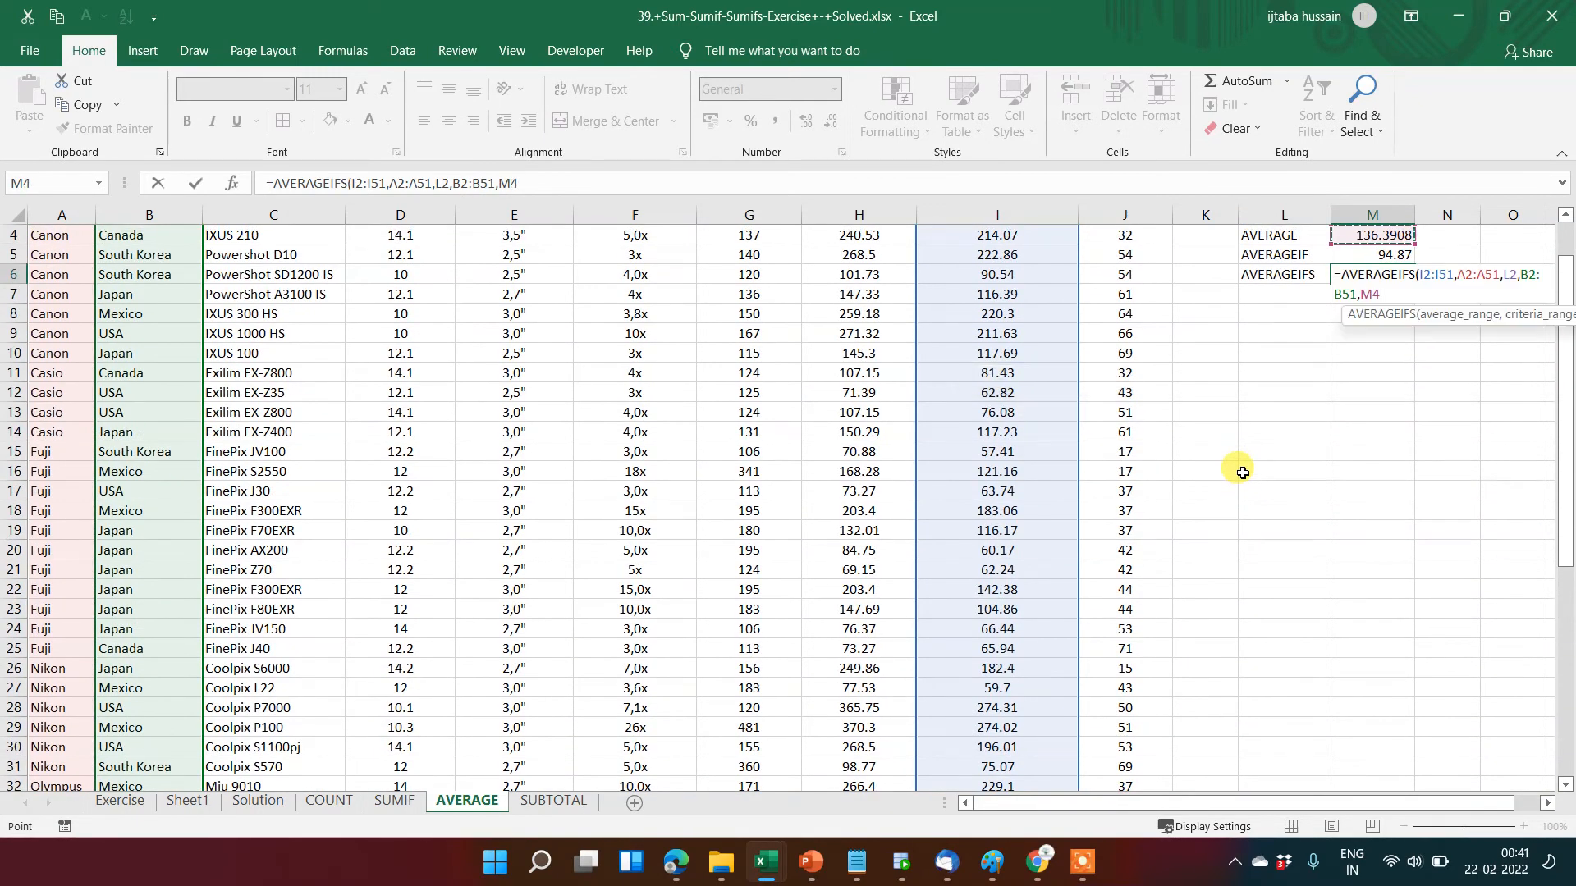
{"action": "key", "text": "Up"}
{"action": "key", "text": "Up"}
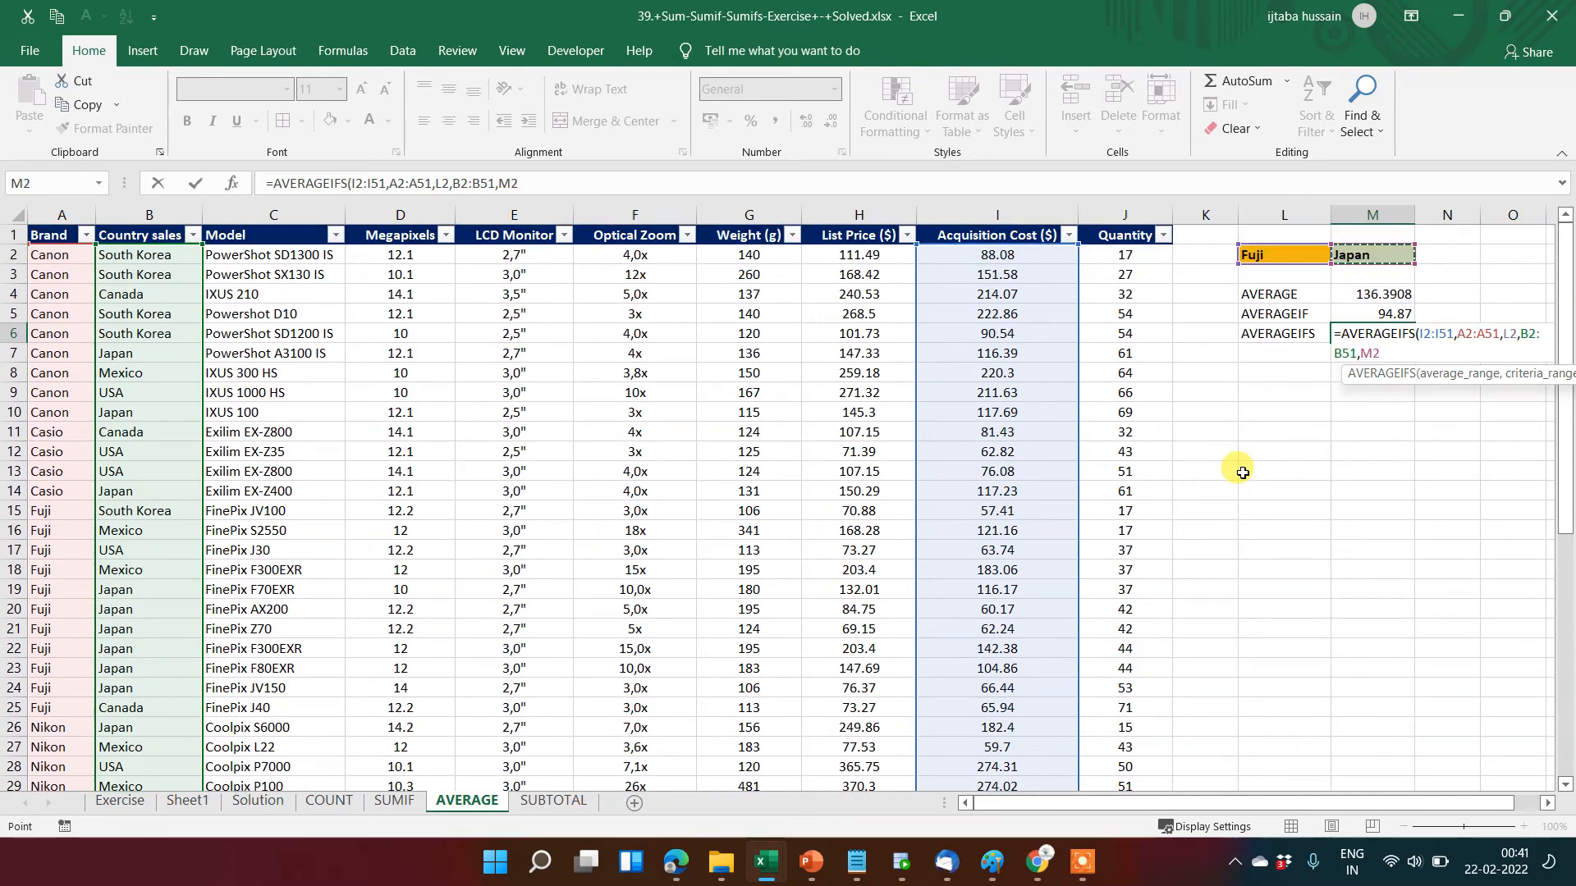
{"action": "key", "text": "Return"}
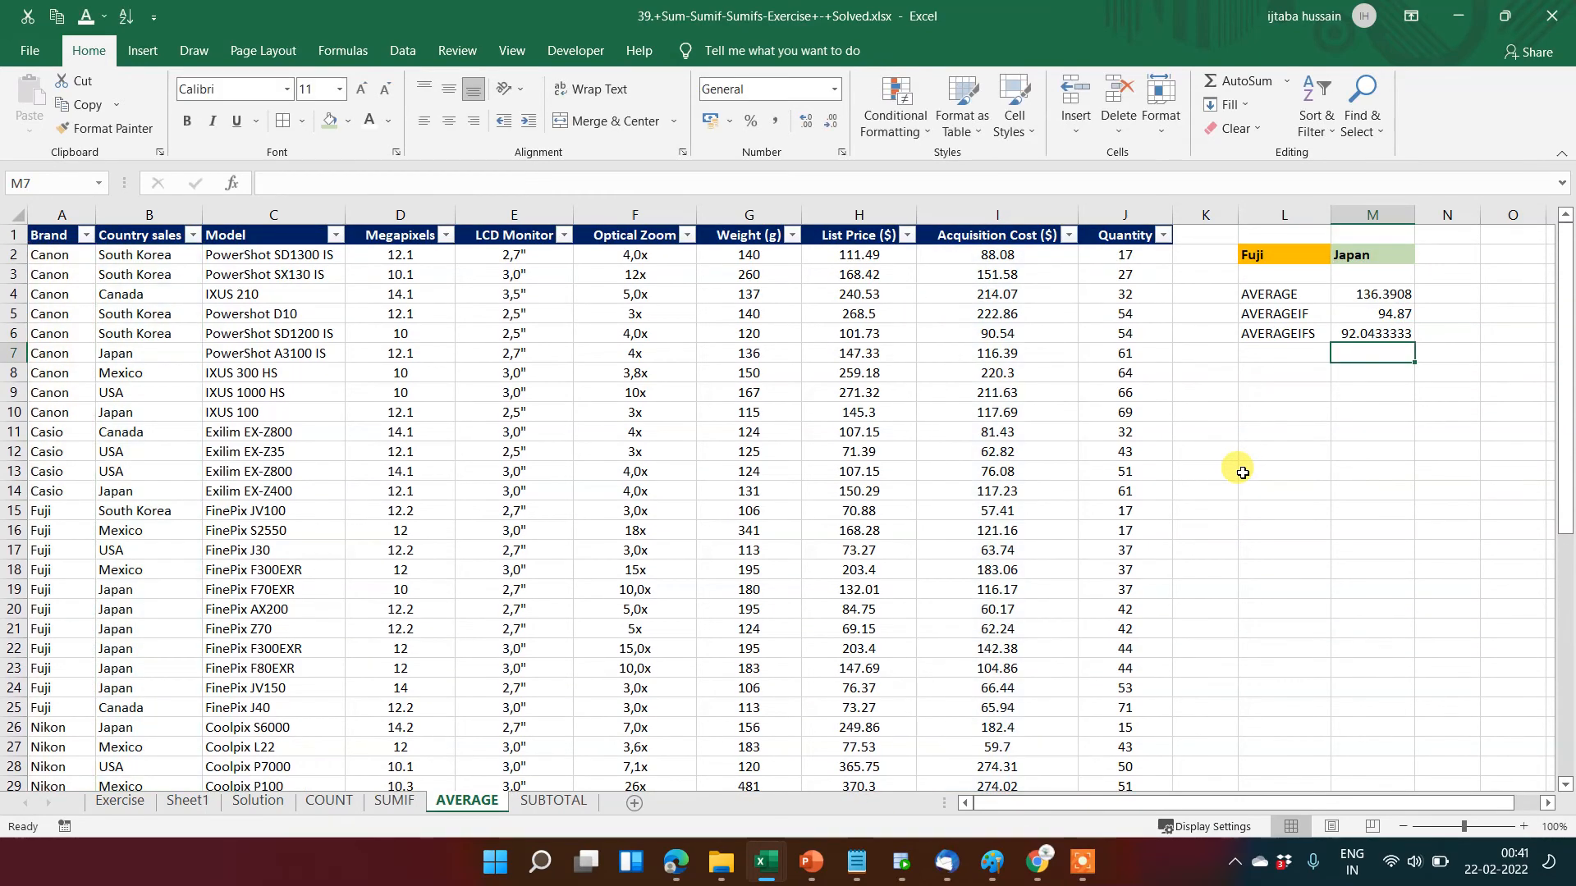
{"action": "key", "text": "Up"}
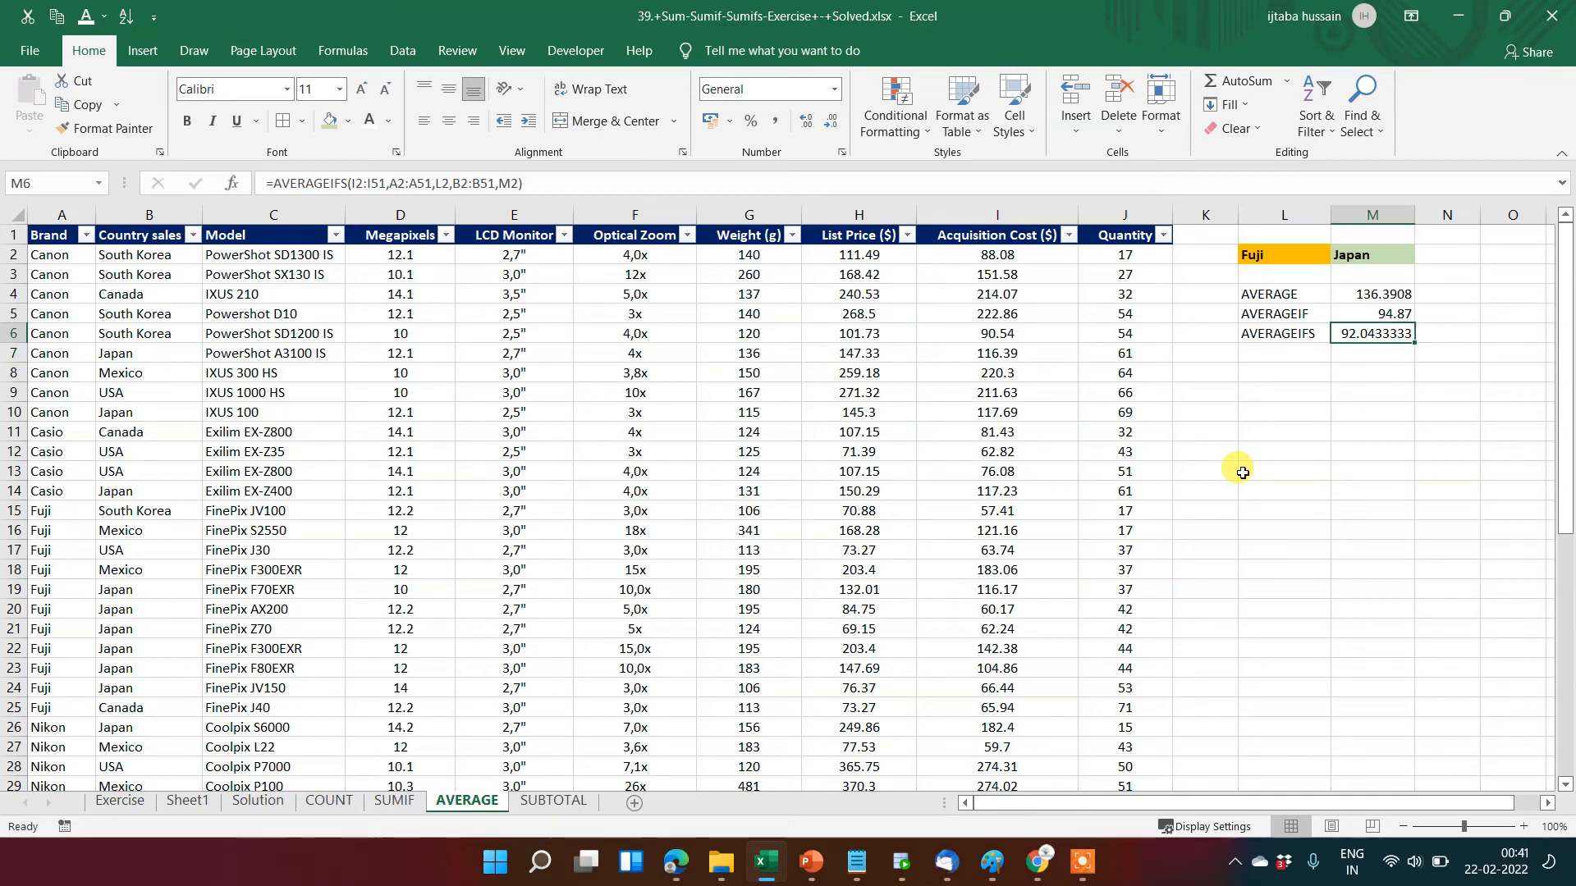
Filter the Brand column to only the Fuji rows for checking the AVERAGEIFS result.
{"action": "key", "text": "ctrl+Left"}
{"action": "key", "text": "ctrl+Left"}
{"action": "key", "text": "ctrl+Left"}
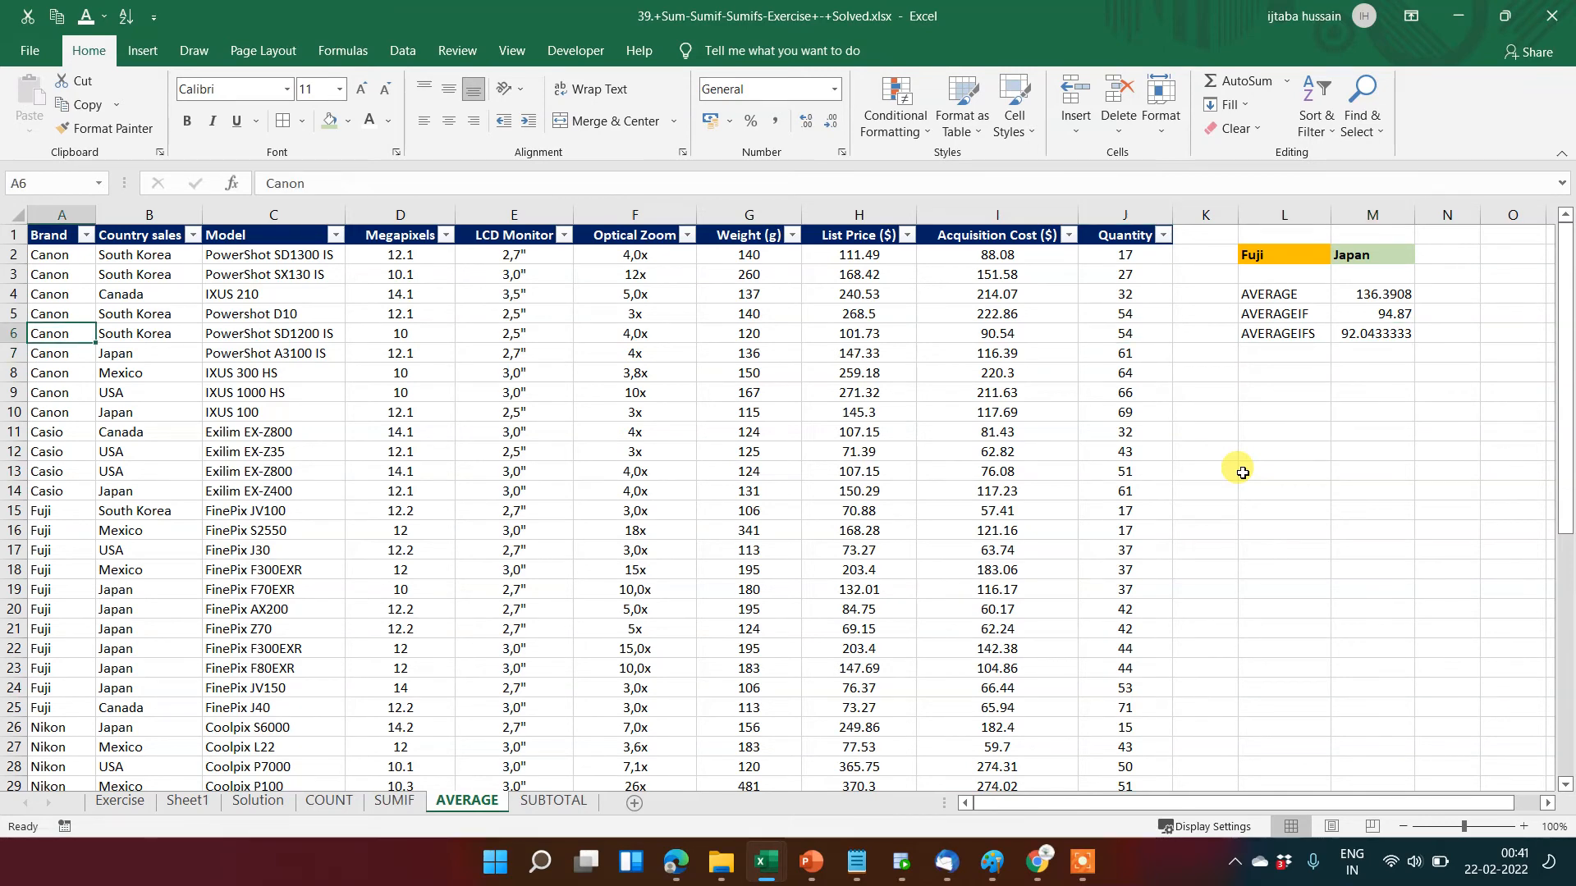
{"action": "key", "text": "ctrl+Up"}
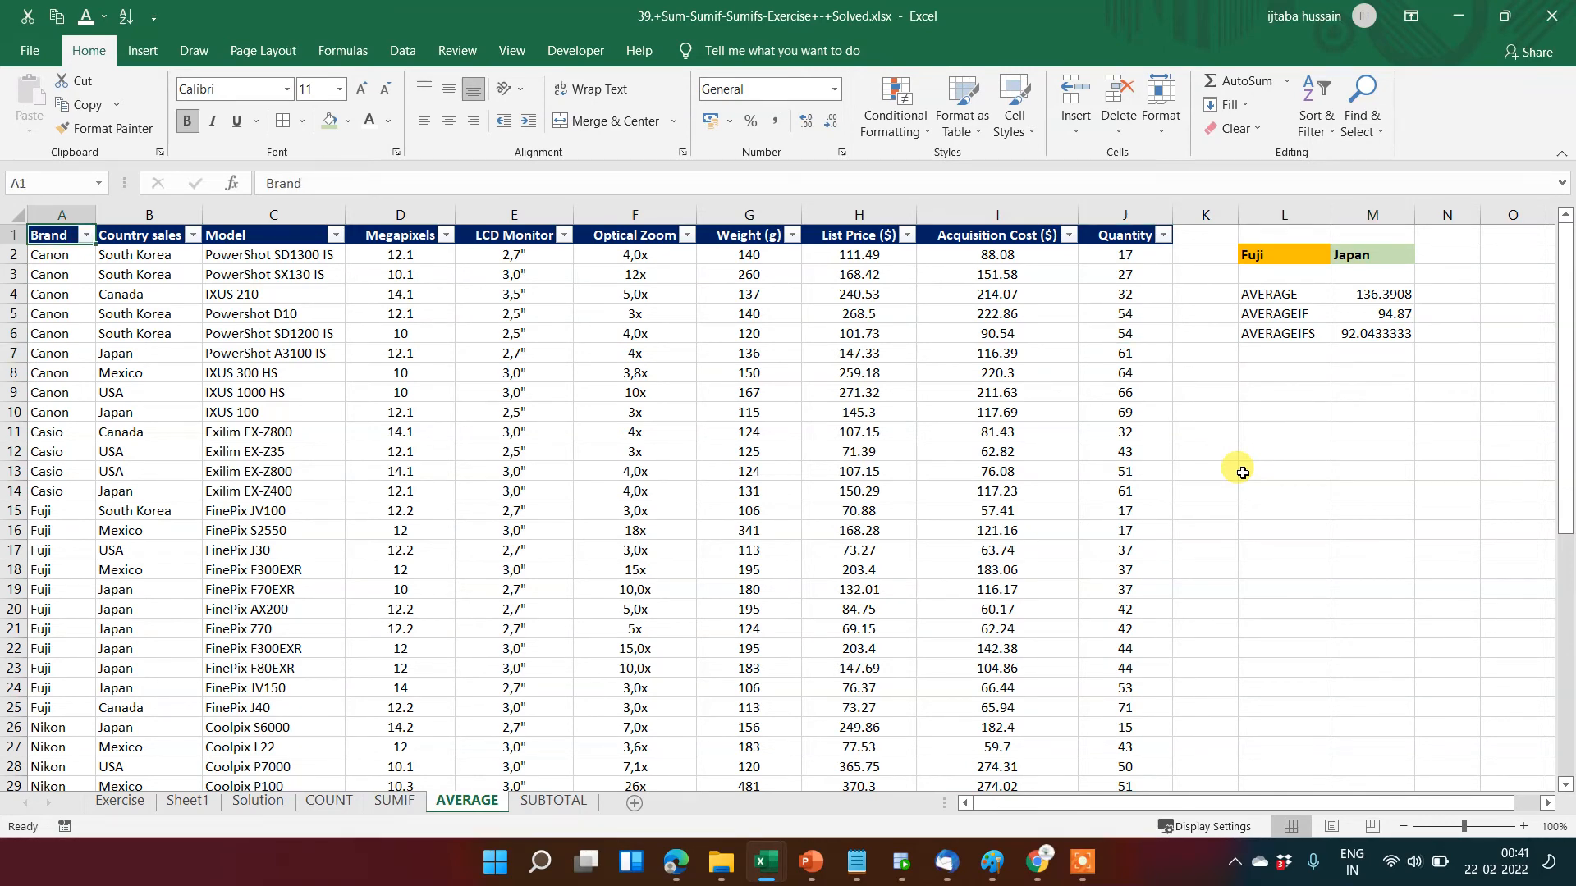
{"action": "key", "text": "alt+Down"}
{"action": "key", "text": "Down"}
{"action": "key", "text": "Down"}
{"action": "key", "text": "Down"}
{"action": "key", "text": "Down"}
{"action": "key", "text": "Down"}
{"action": "key", "text": "Down"}
{"action": "key", "text": "Down"}
{"action": "key", "text": "Down"}
{"action": "key", "text": "Down"}
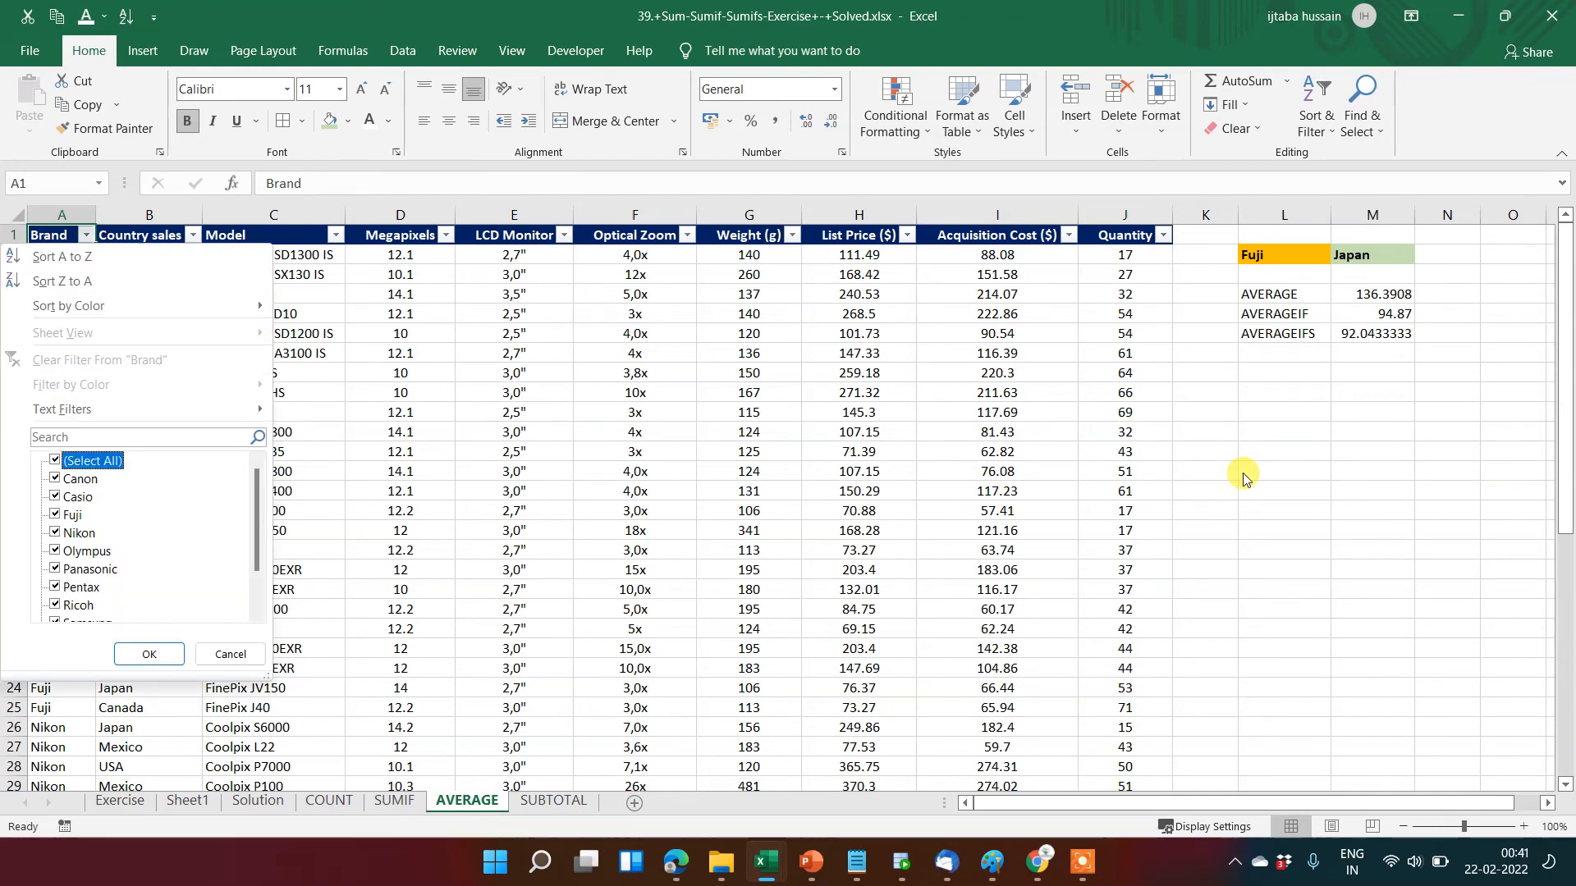
{"action": "key", "text": "Down"}
{"action": "key", "text": "Down"}
{"action": "key", "text": "Down"}
{"action": "key", "text": "space"}
{"action": "key", "text": "Return"}
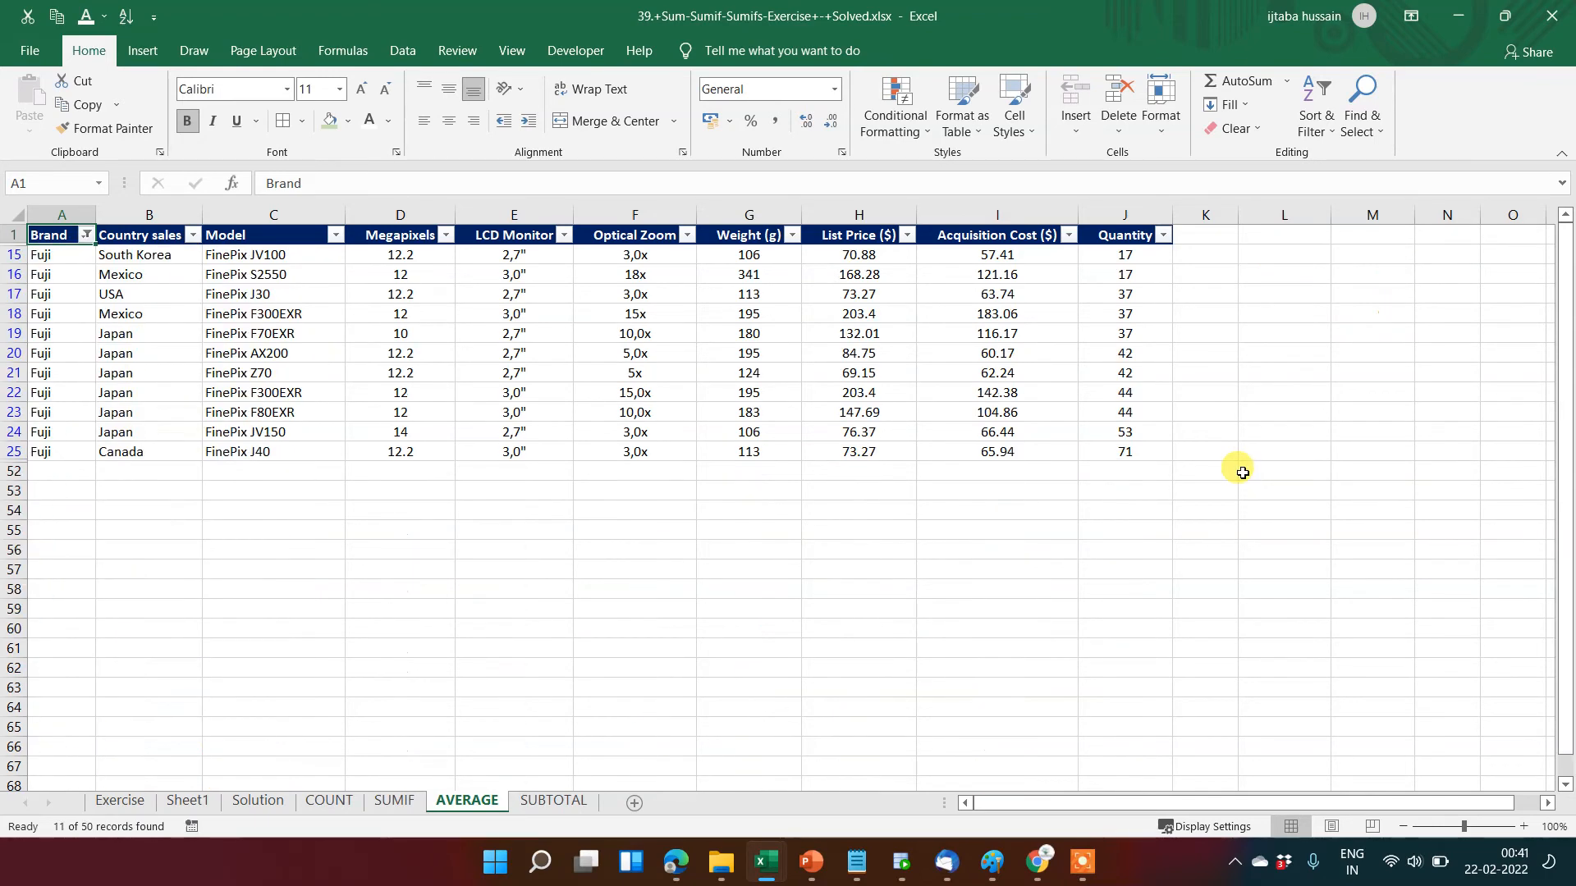
Filter the Country sales column to show only the Japan rows.
{"action": "key", "text": "Right"}
{"action": "key", "text": "alt+Down"}
{"action": "key", "text": "Down"}
{"action": "key", "text": "Down"}
{"action": "key", "text": "Down"}
{"action": "key", "text": "Down"}
{"action": "key", "text": "Down"}
{"action": "key", "text": "Down"}
{"action": "key", "text": "Down"}
{"action": "key", "text": "Down"}
{"action": "key", "text": "Down"}
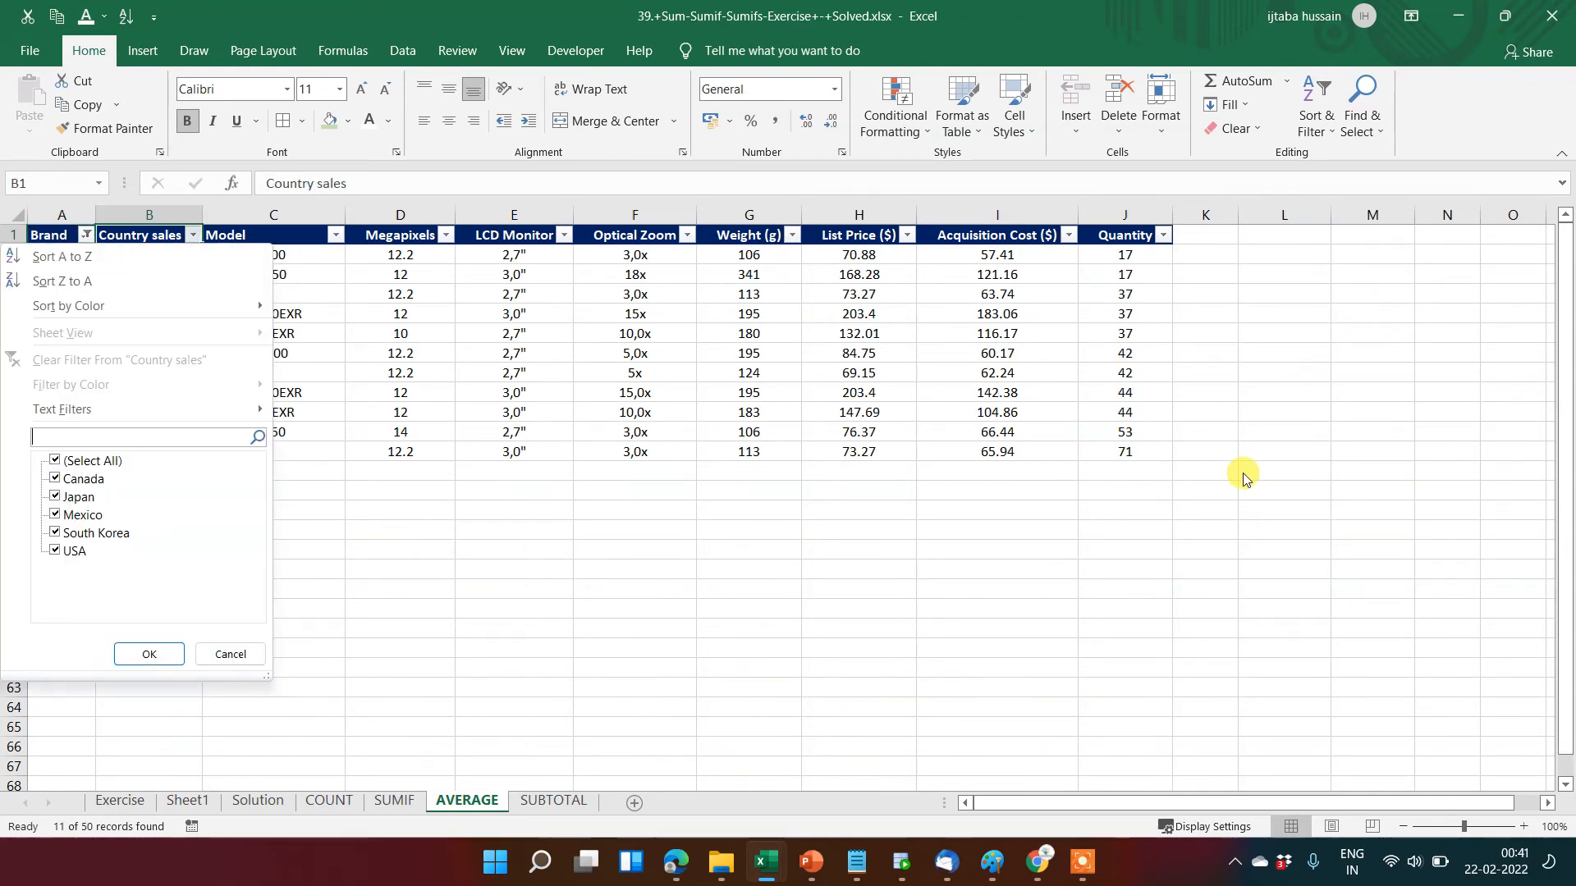
{"action": "key", "text": "space"}
{"action": "key", "text": "Down"}
{"action": "key", "text": "Down"}
{"action": "key", "text": "space"}
{"action": "key", "text": "Return"}
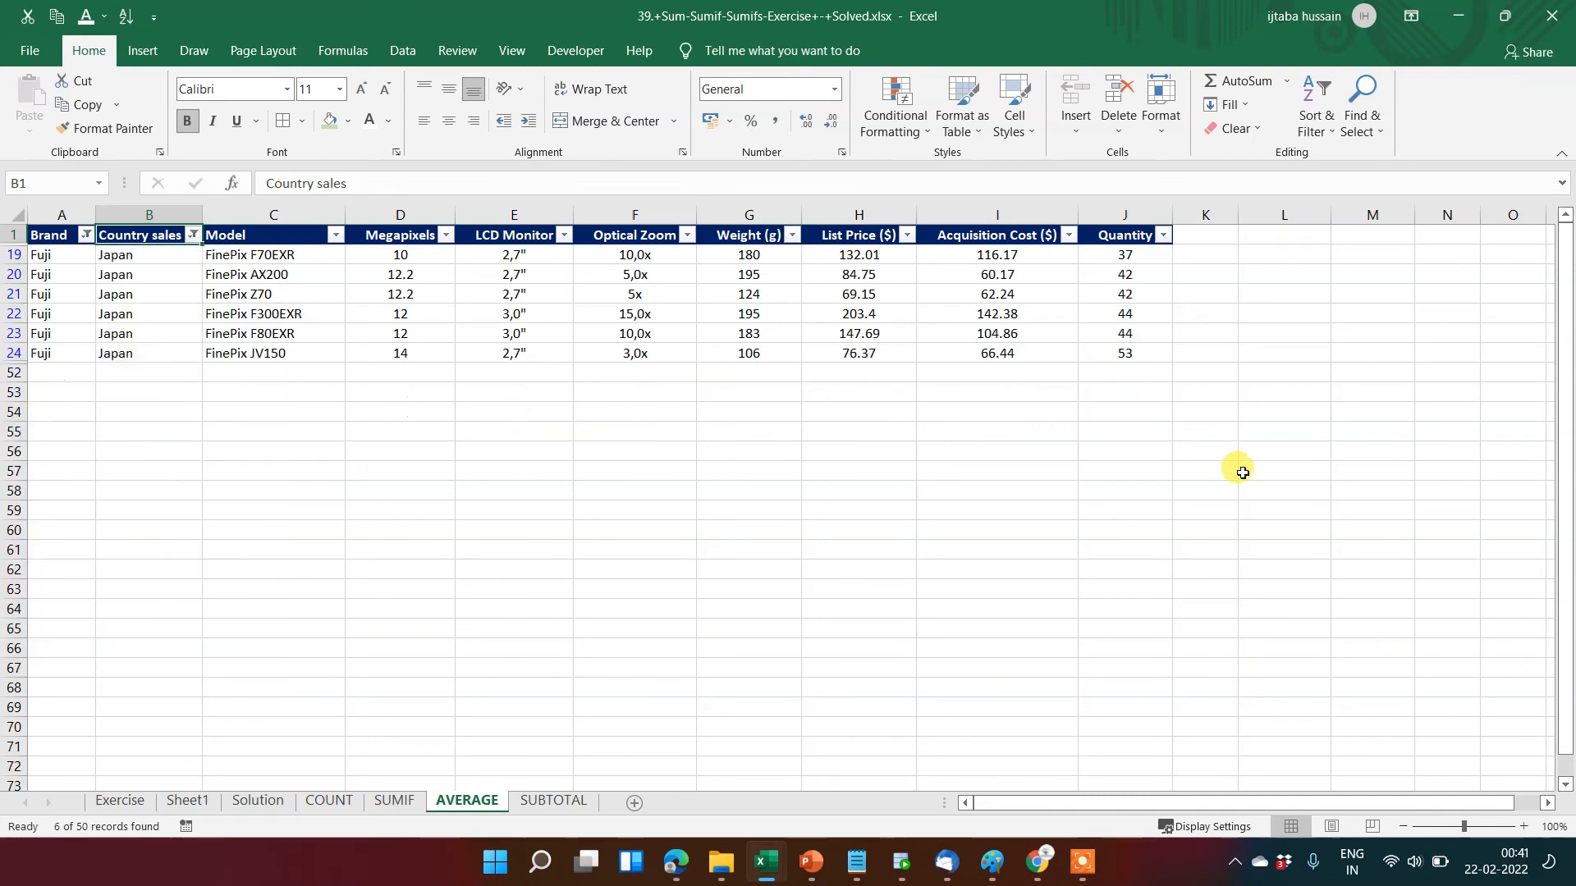
Select the filtered Fuji and Japan Acquisition Cost values to check their average against the AVERAGEIFS result.
{"action": "key", "text": "ctrl+Right"}
{"action": "key", "text": "Left"}
{"action": "key", "text": "Down"}
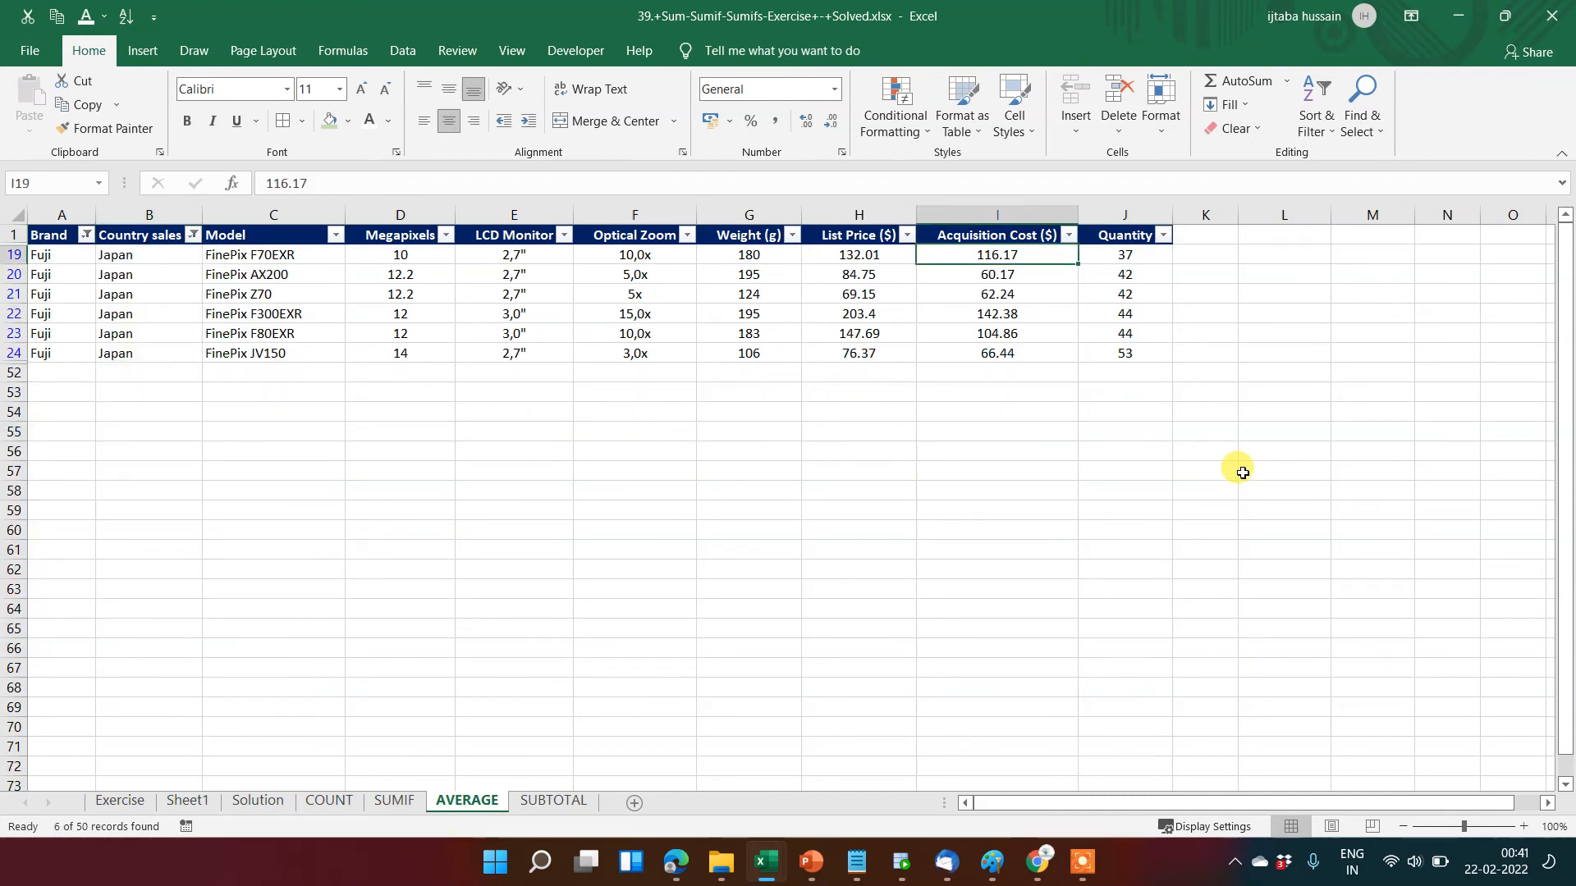
{"action": "key", "text": "ctrl+shift+Down"}
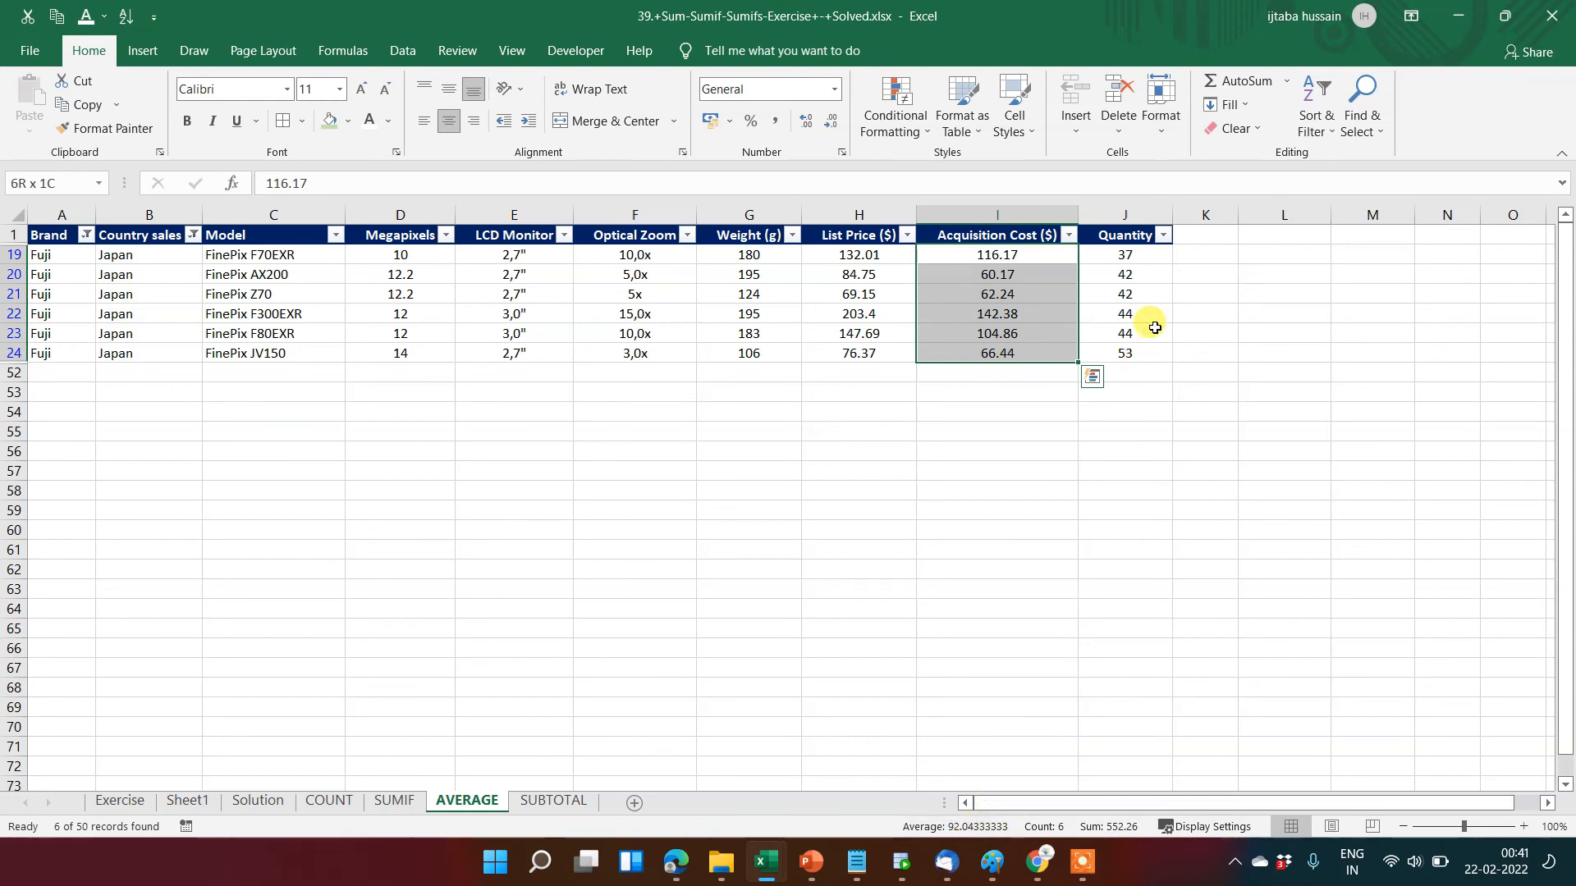
Clear the Brand and Country sales filters to show all the data again.
{"action": "key", "text": "ctrl+Up"}
{"action": "key", "text": "alt+d"}
{"action": "key", "text": "f"}
{"action": "key", "text": "s"}
Review the average results and select the AVERAGE, AVERAGEIF and AVERAGEIFS labels in L4:L6.
{"action": "key", "text": "Right"}
{"action": "key", "text": "Right"}
{"action": "key", "text": "Right"}
{"action": "key", "text": "Right"}
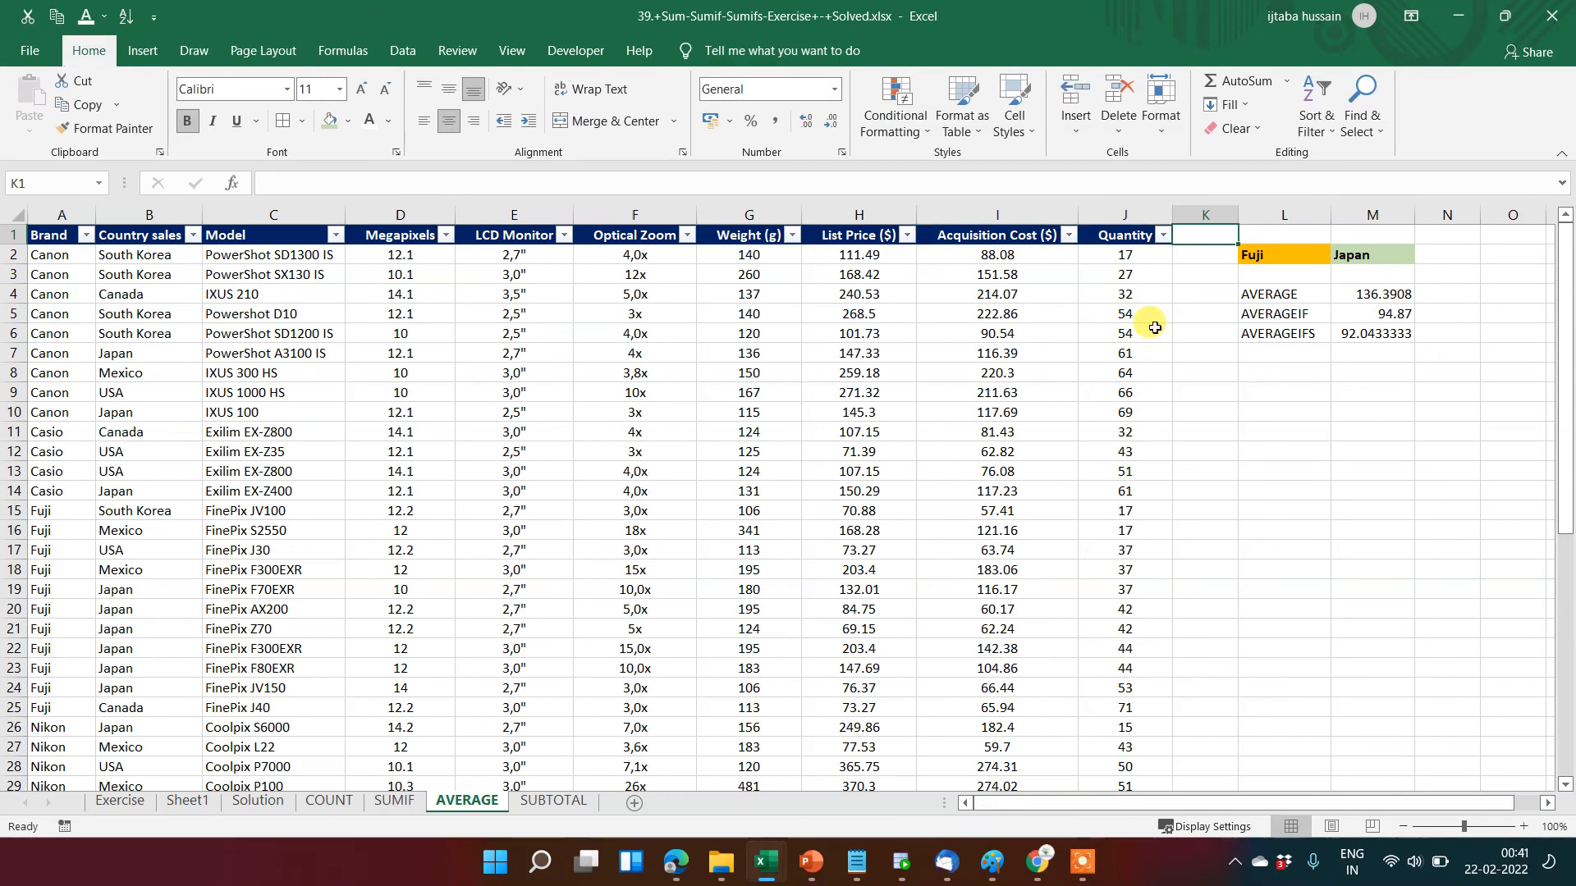
{"action": "key", "text": "Down"}
{"action": "key", "text": "Down"}
{"action": "key", "text": "Down"}
{"action": "key", "text": "Down"}
{"action": "key", "text": "Down"}
{"action": "key", "text": "Up"}
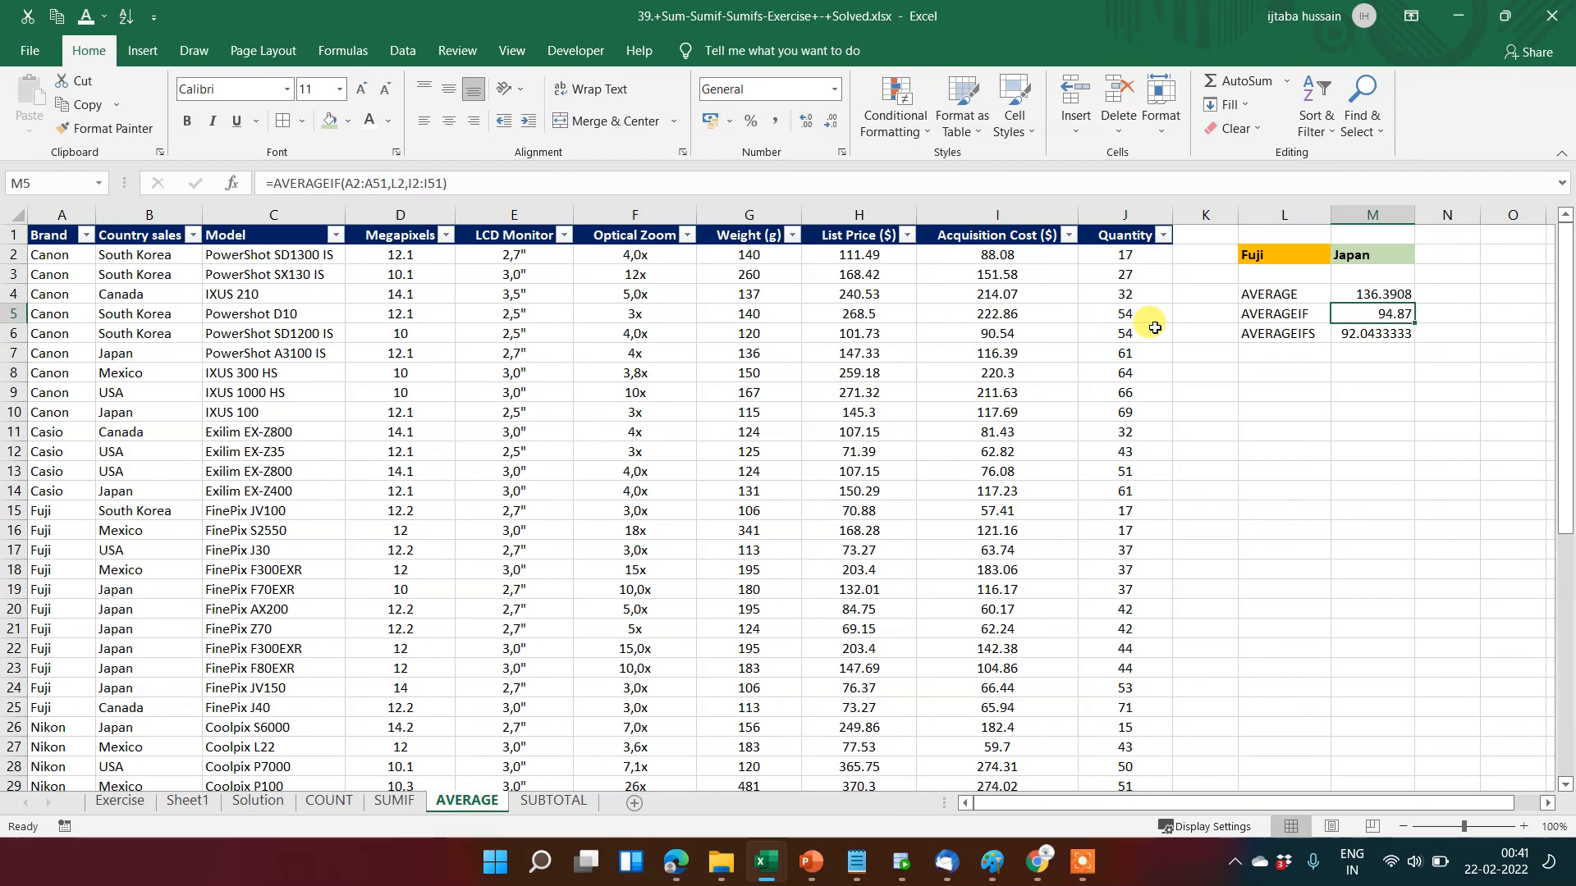
{"action": "key", "text": "Left"}
{"action": "key", "text": "Up"}
{"action": "key", "text": "shift+Down"}
{"action": "key", "text": "shift+Down"}
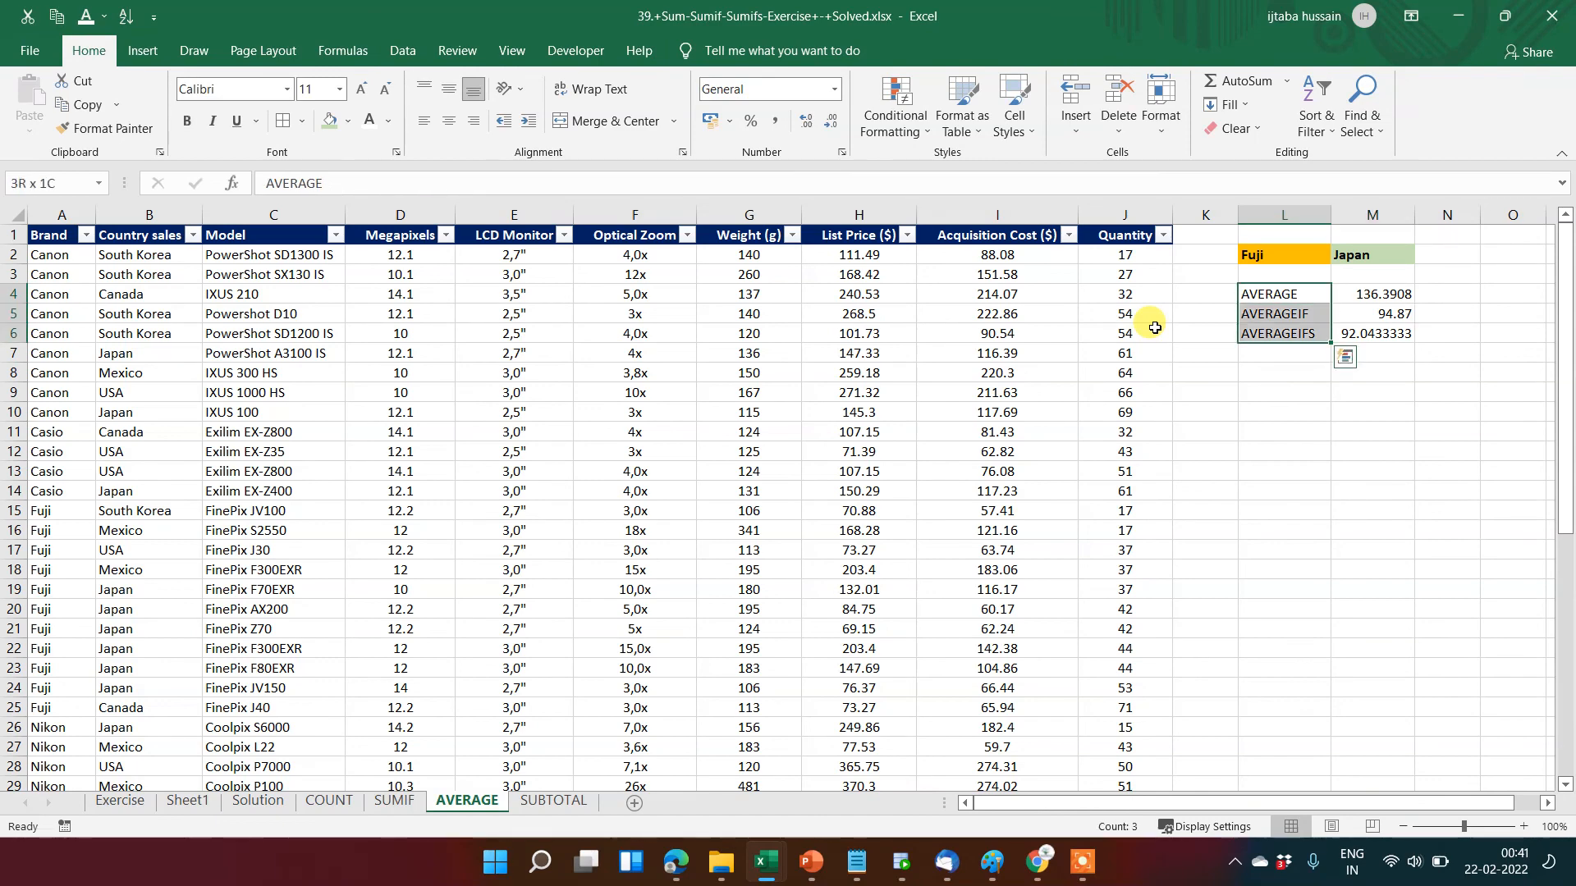